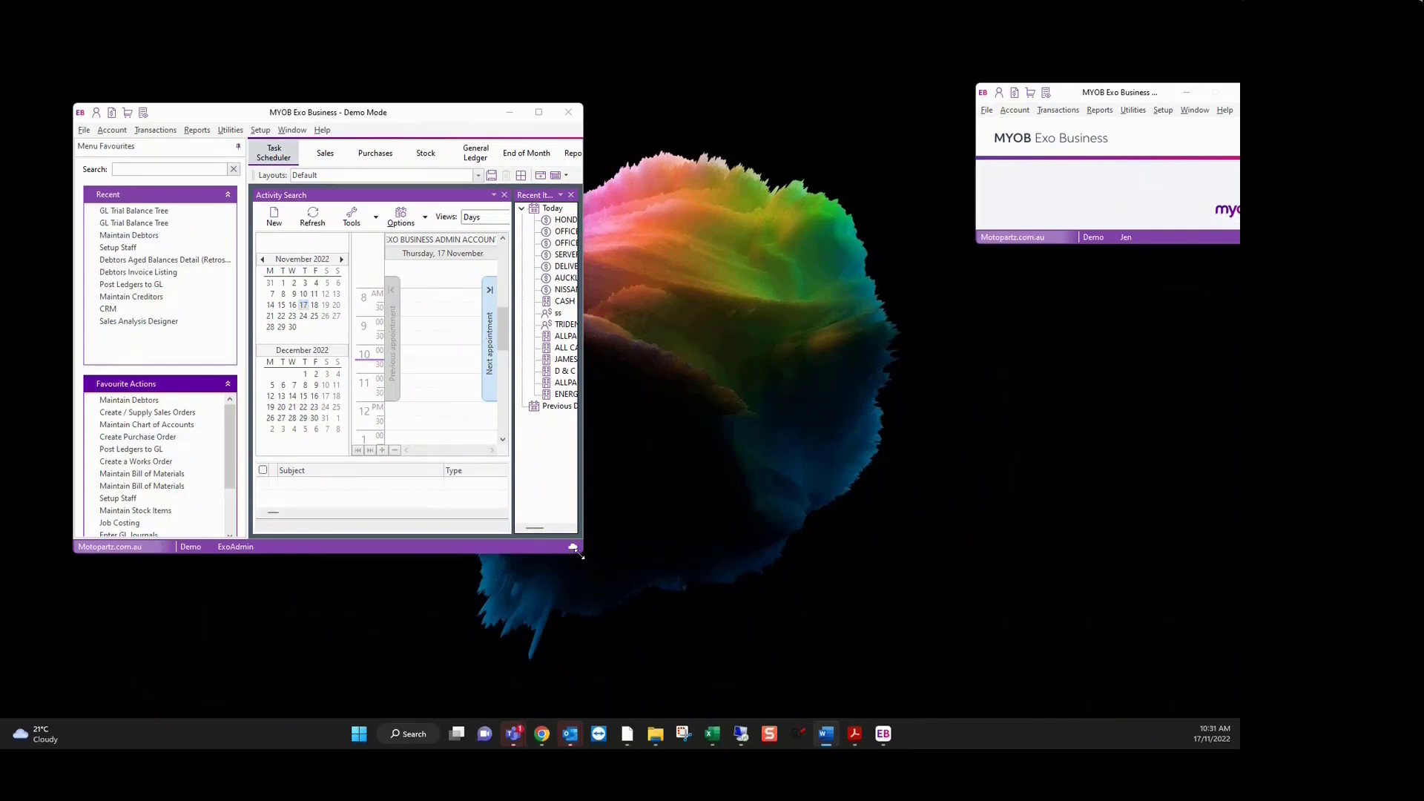
# Step: Enlarge the demo-mode main window and widen its Recent Items pane
pyautogui.moveTo(578, 553); pyautogui.dragTo(843, 688)
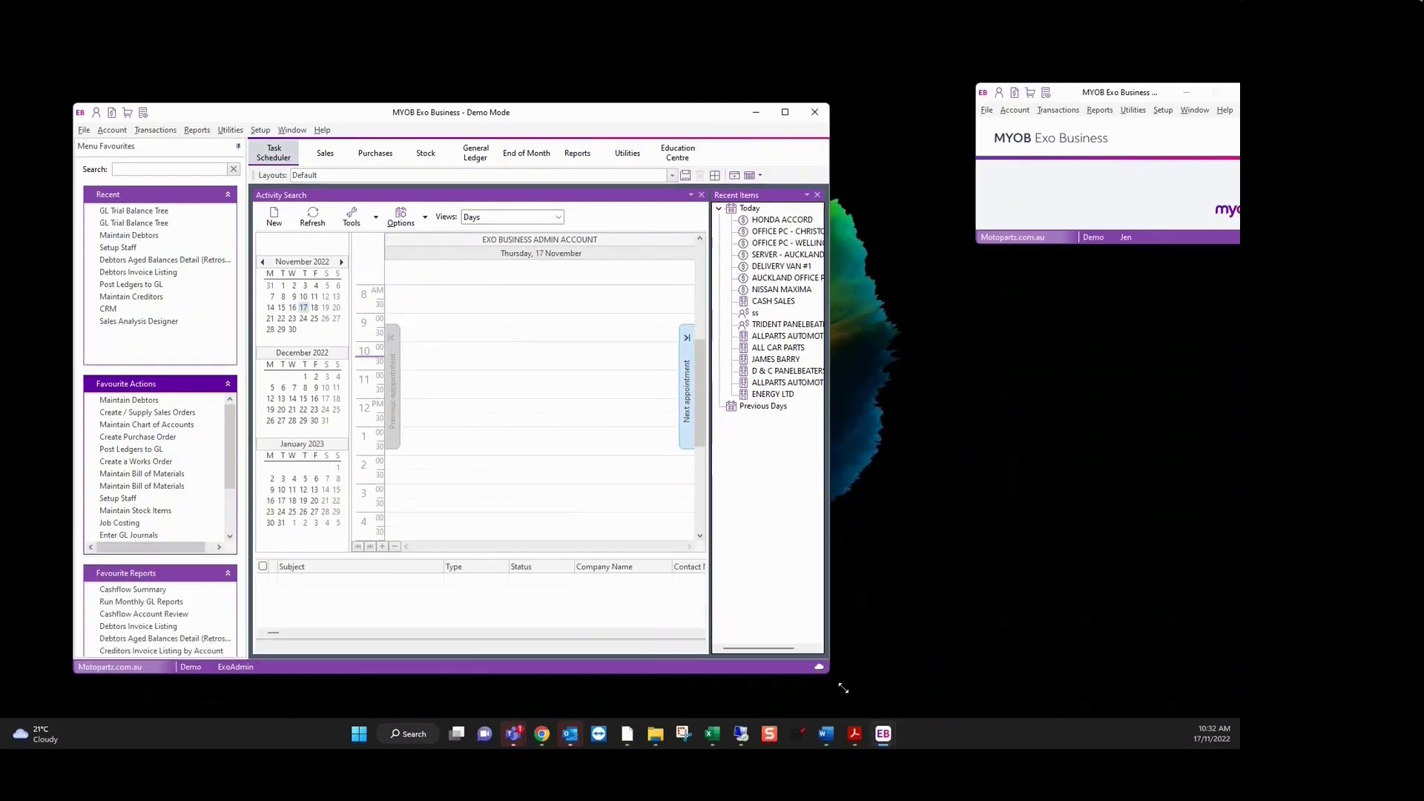
pyautogui.moveTo(852, 614); pyautogui.dragTo(952, 610)
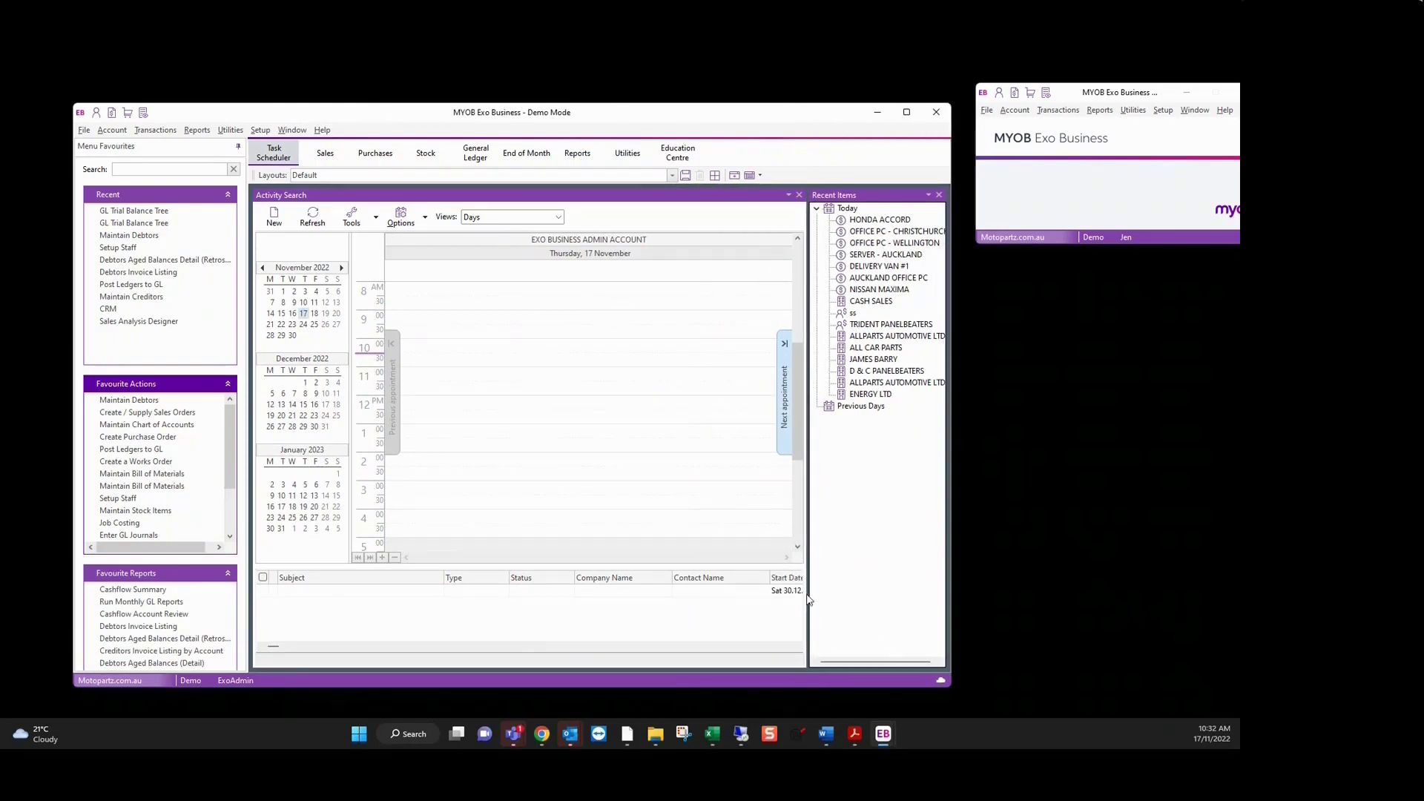
pyautogui.moveTo(807, 594); pyautogui.dragTo(733, 590)
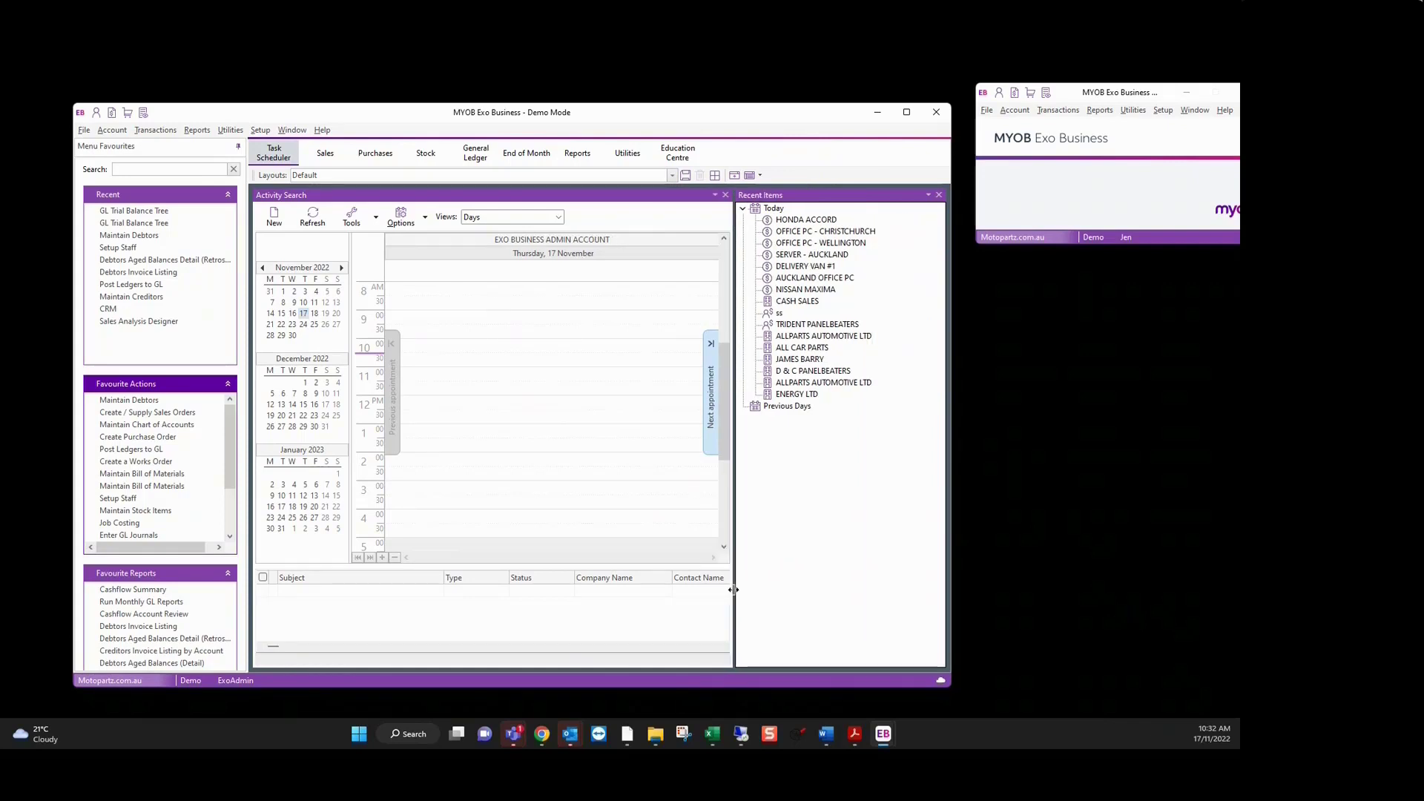
# Step: Save the main window's form position
pyautogui.rightClick(331, 115)
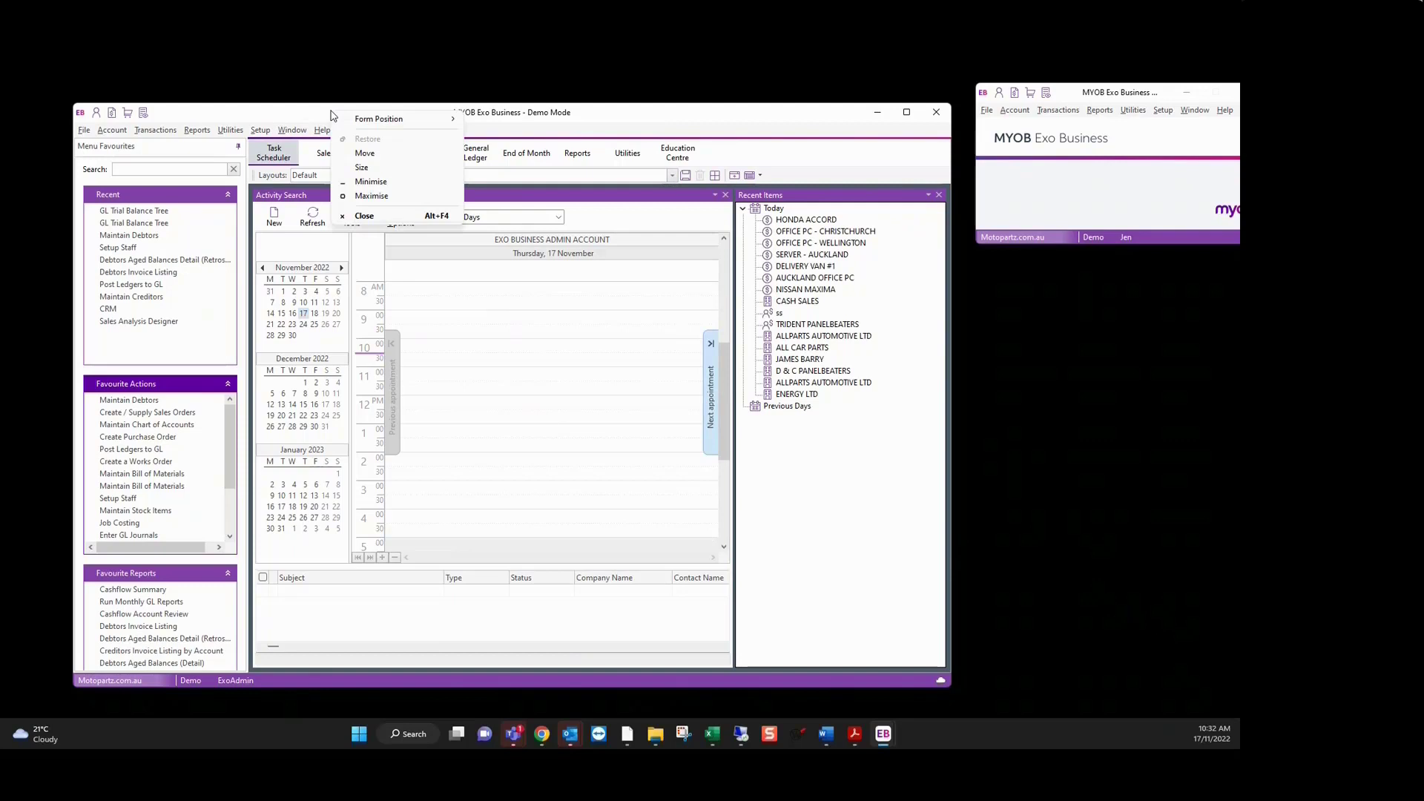
pyautogui.moveTo(347, 123)
pyautogui.click(477, 121)
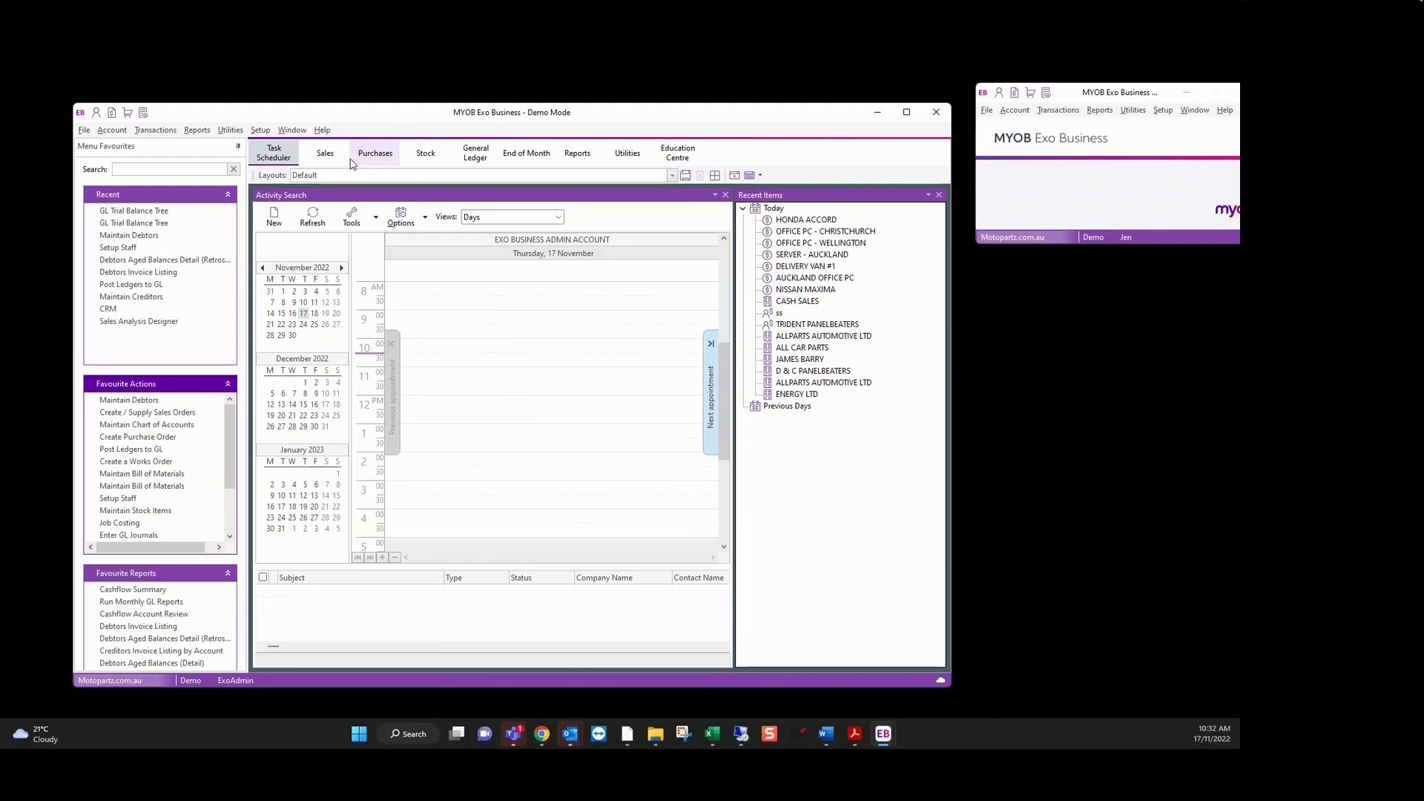
# Step: Open Maintain Debtors from the Sales workflow, view its Form Position options, and close the Debtor Account Details window
pyautogui.click(326, 154)
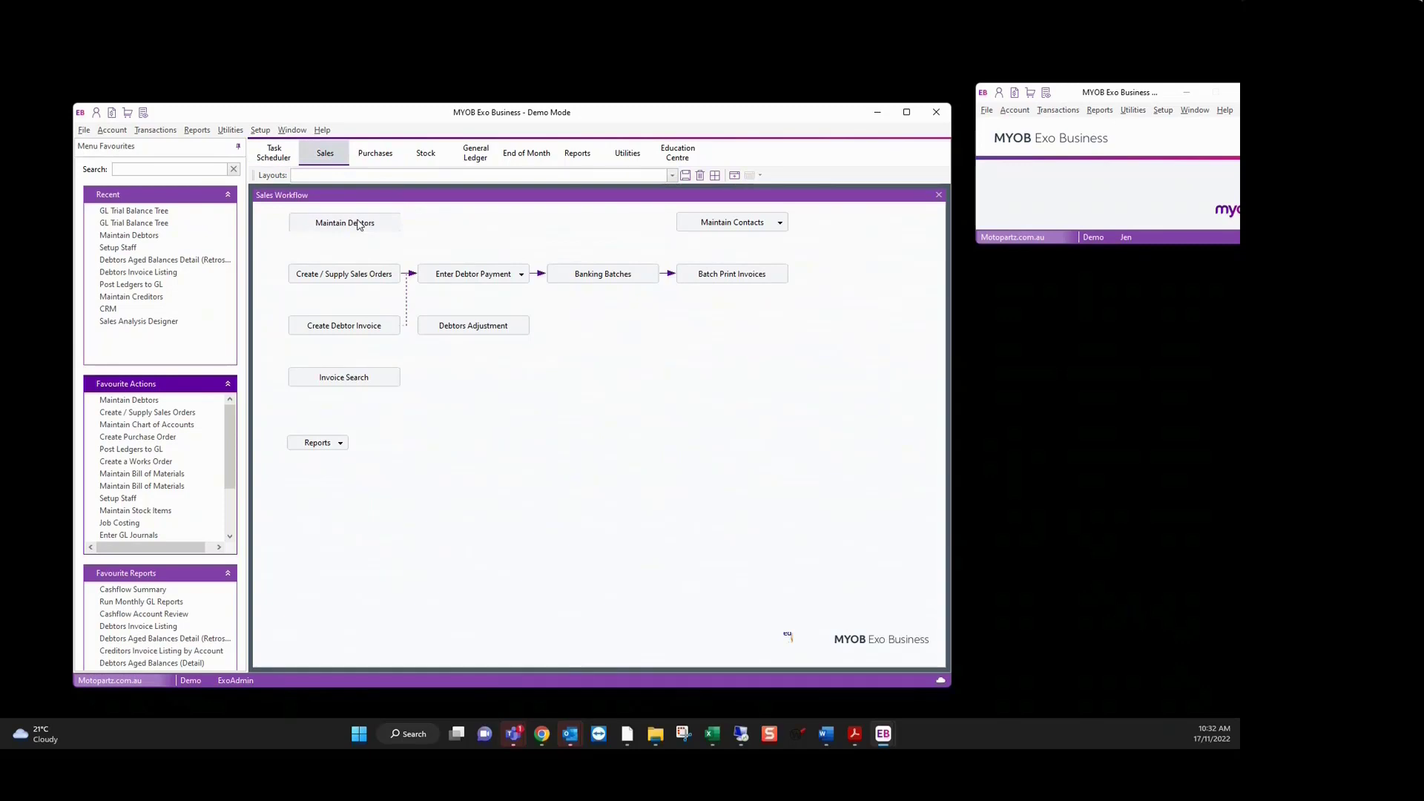
pyautogui.click(357, 224)
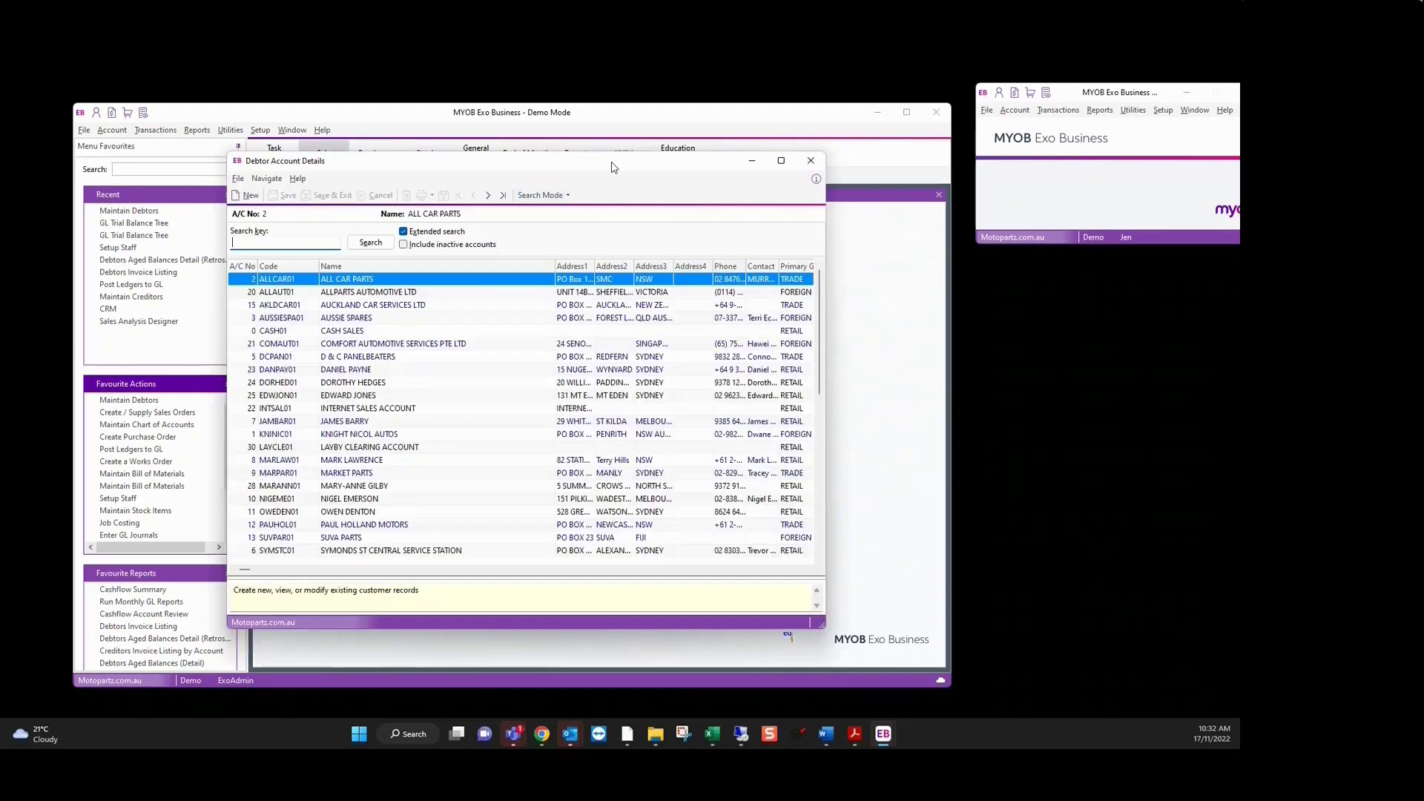
pyautogui.rightClick(612, 167)
pyautogui.moveTo(636, 193)
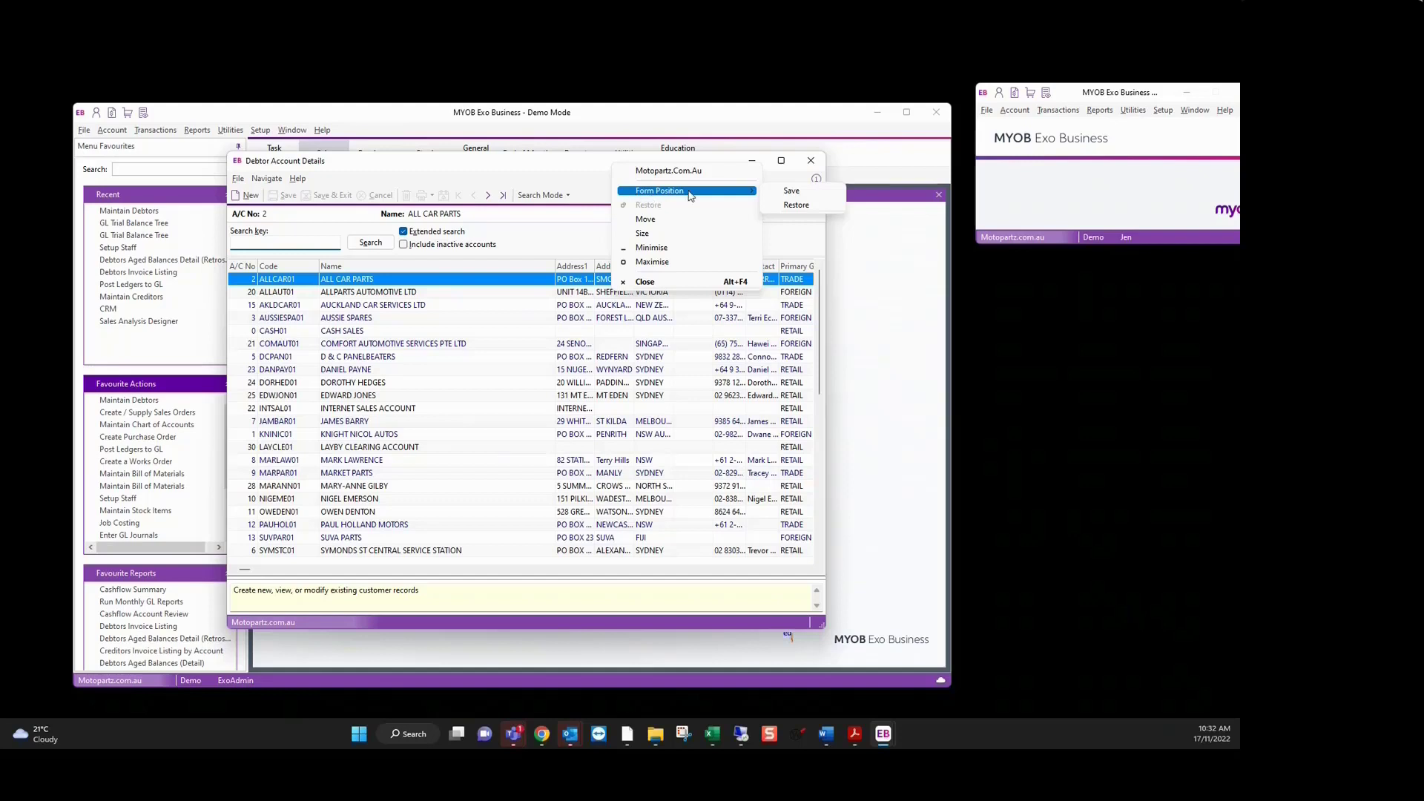
pyautogui.click(813, 163)
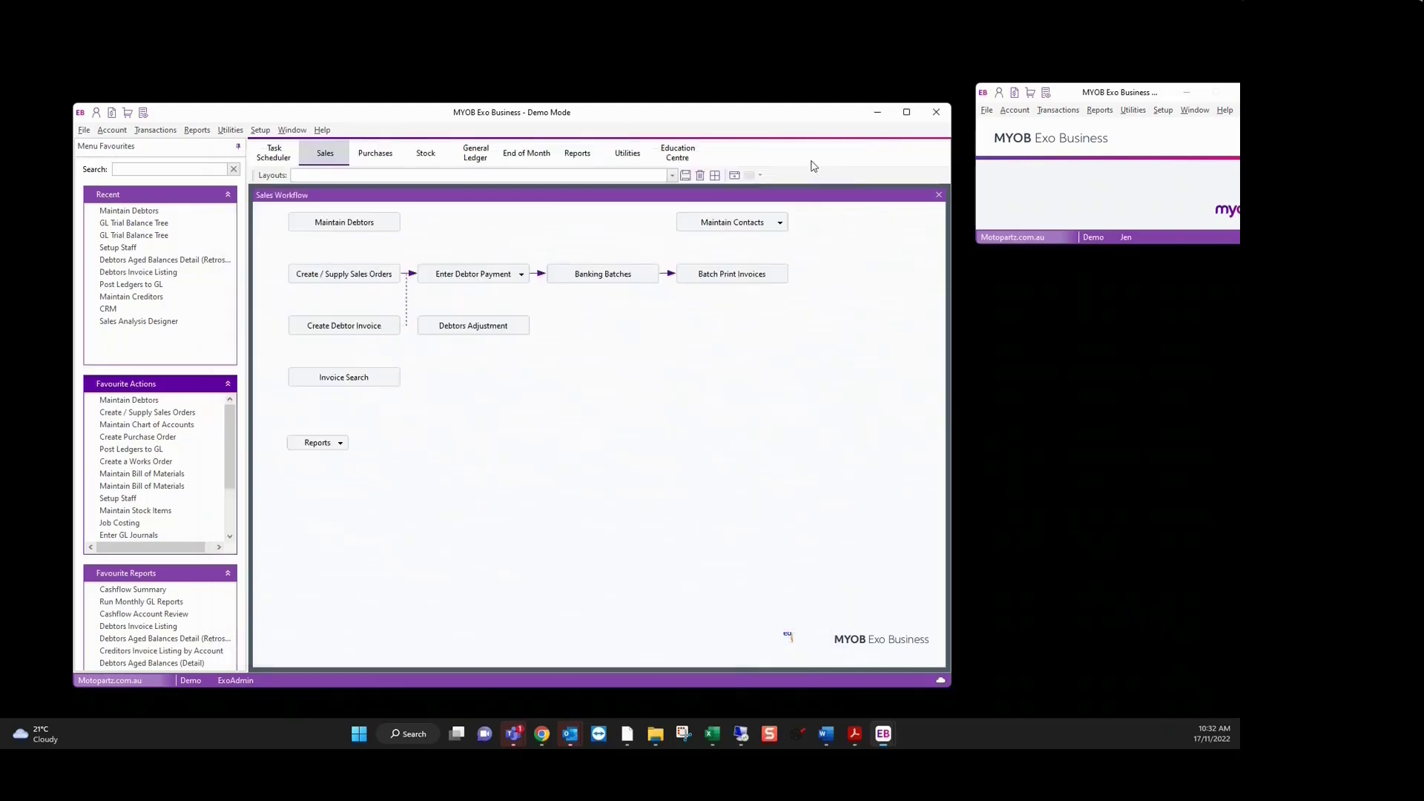
# Step: Return to the Task Scheduler, view the debtor account listed just below ALL CAR PARTS in Recent Items, and close it
pyautogui.click(281, 153)
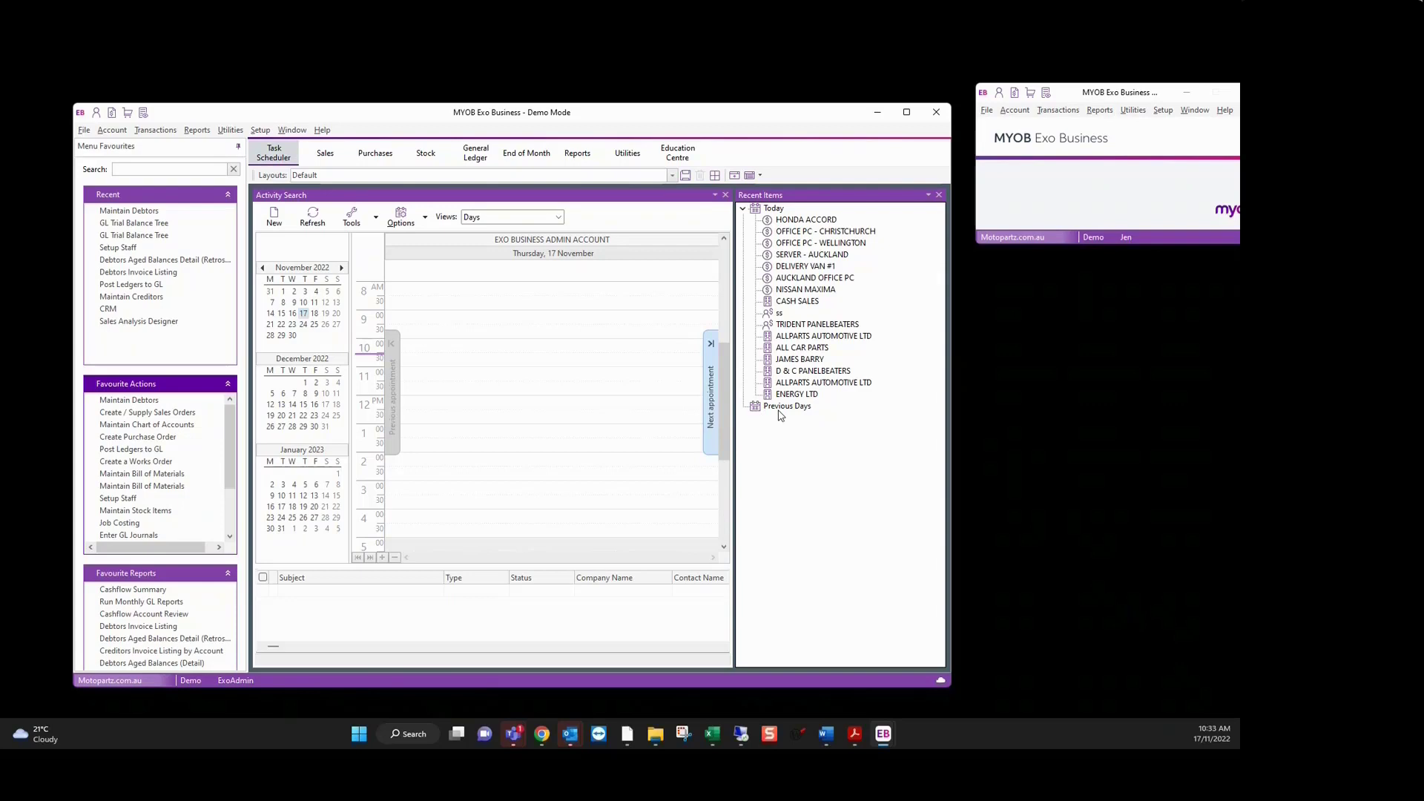
pyautogui.doubleClick(791, 360)
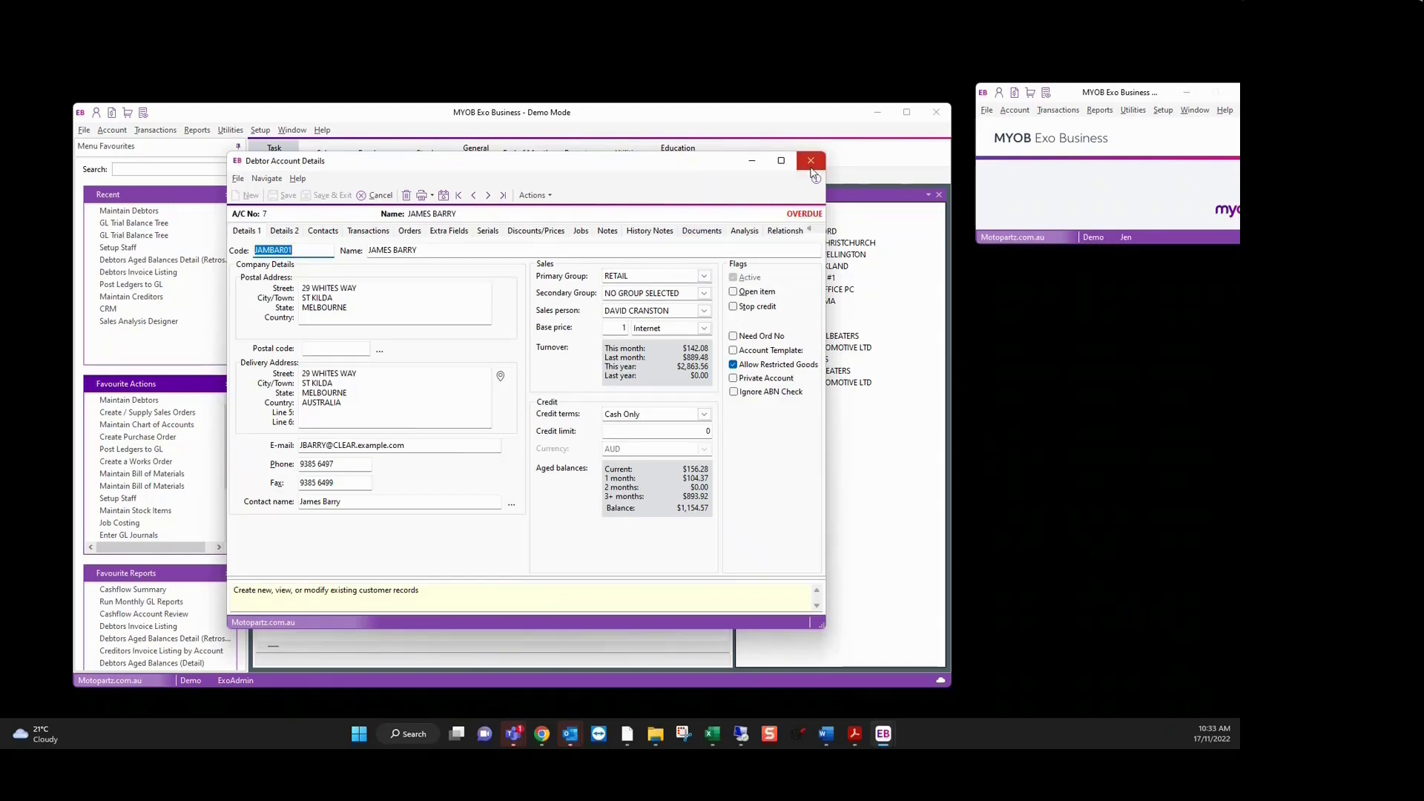
pyautogui.click(809, 169)
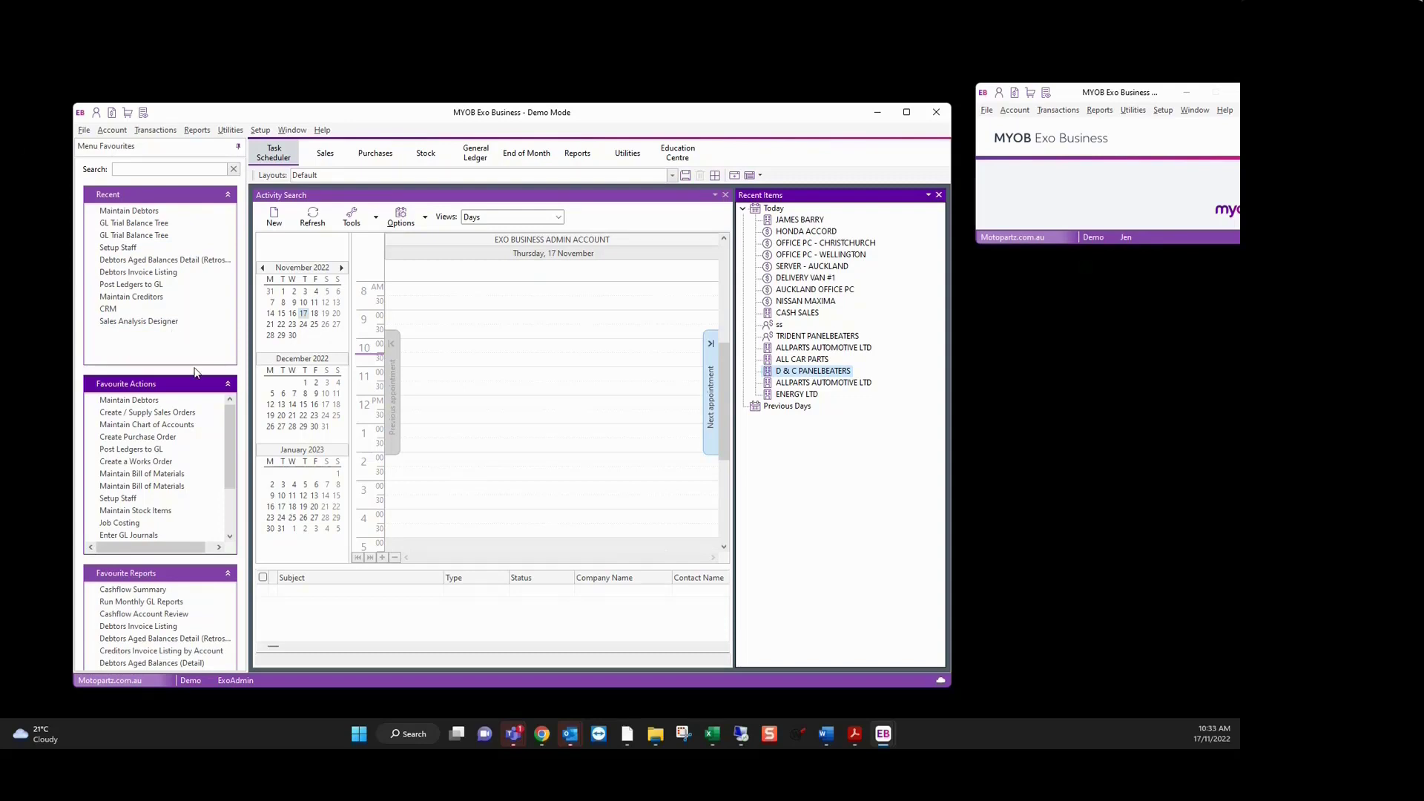
# Step: View Post Ledgers to GL from the favourite actions and Run Monthly GL Reports from the favourite reports, closing each window again
pyautogui.click(229, 537)
pyautogui.click(229, 536)
pyautogui.click(229, 537)
pyautogui.click(229, 537)
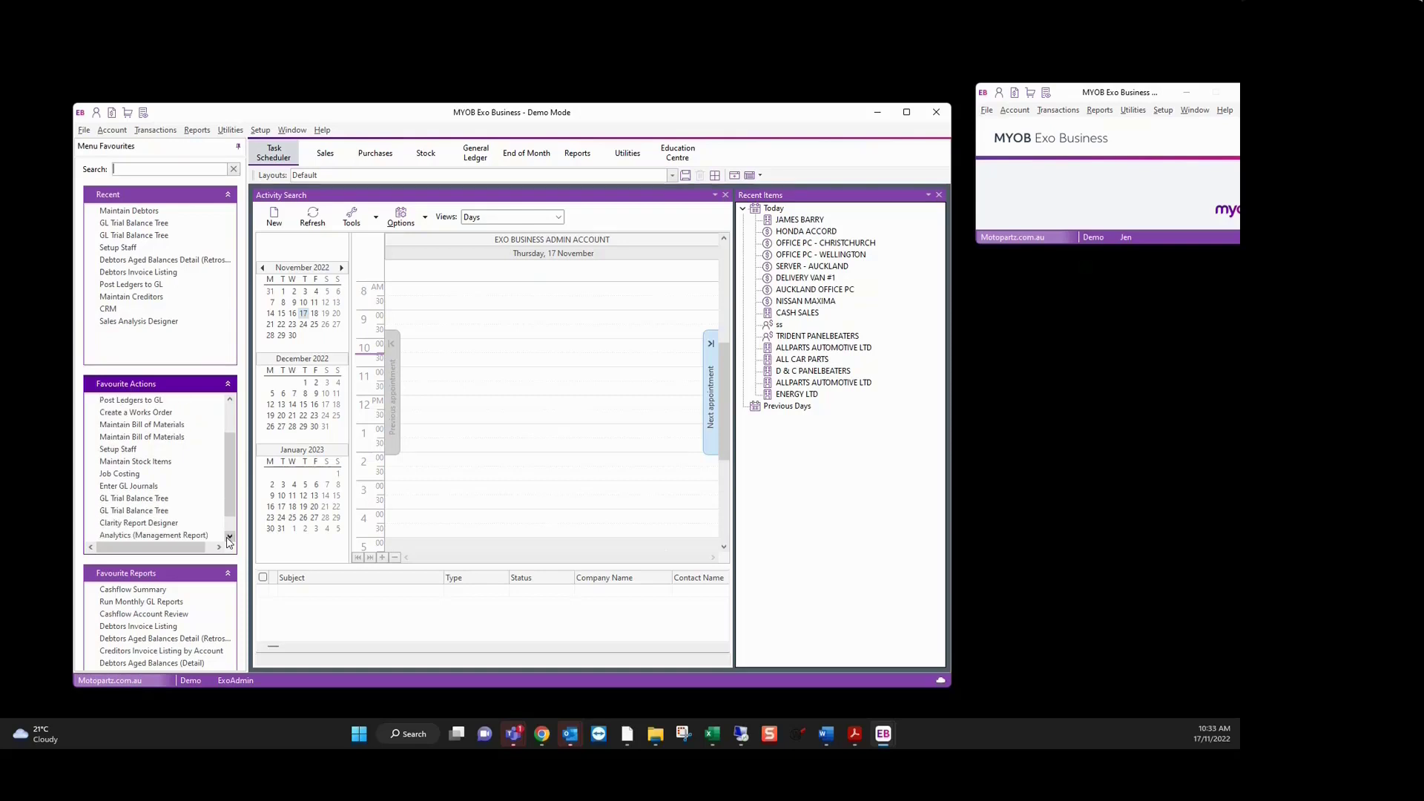
pyautogui.click(229, 537)
pyautogui.scroll(2, 231, 489)
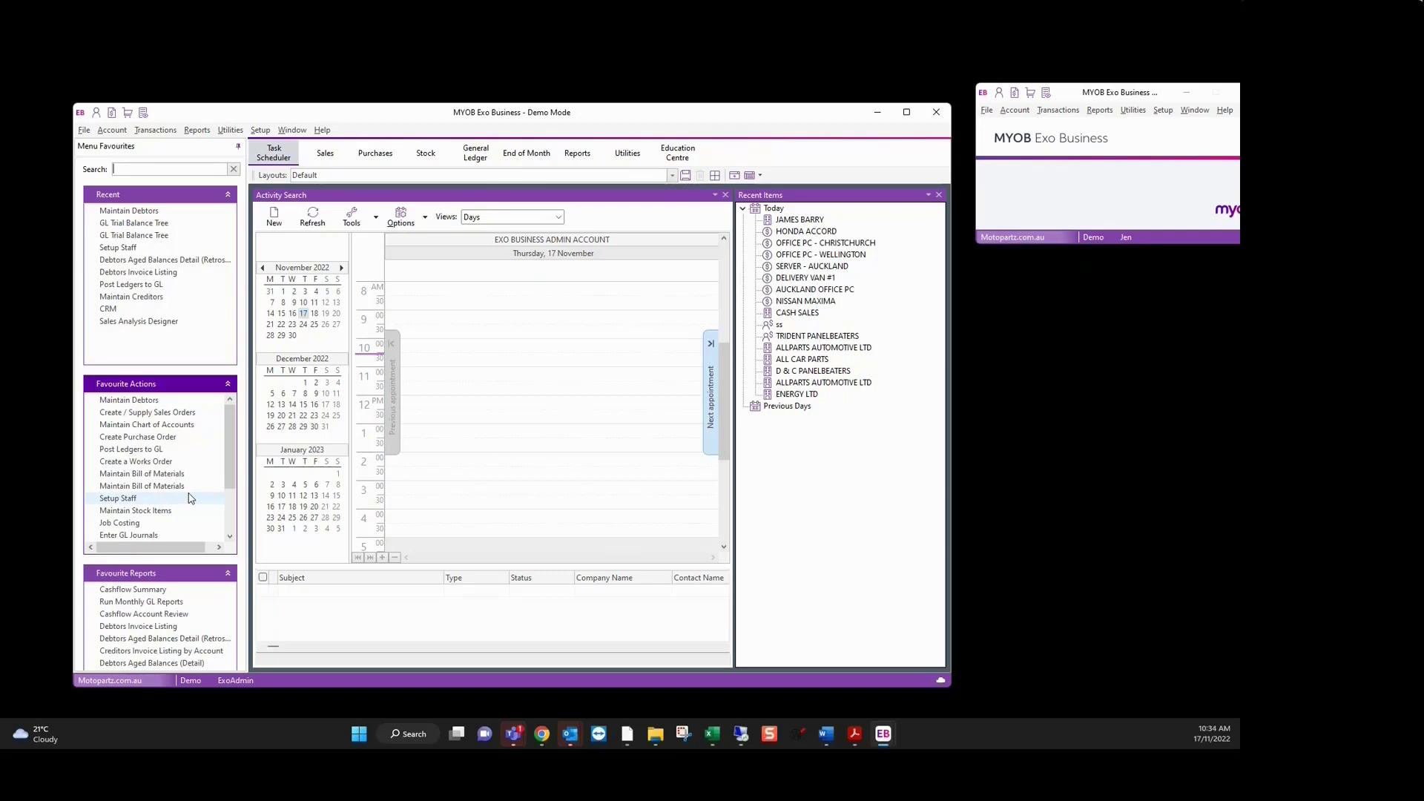
pyautogui.click(132, 450)
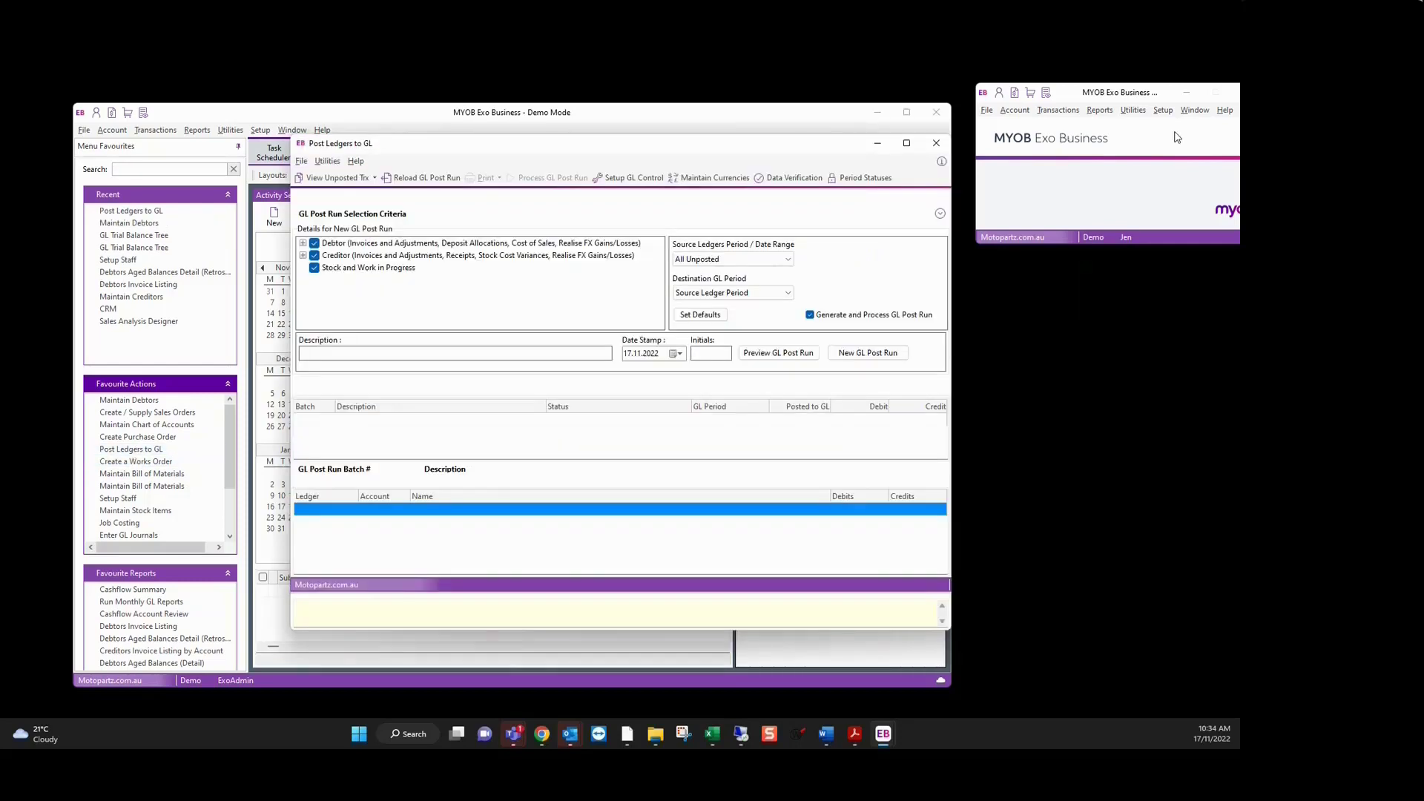
pyautogui.click(935, 144)
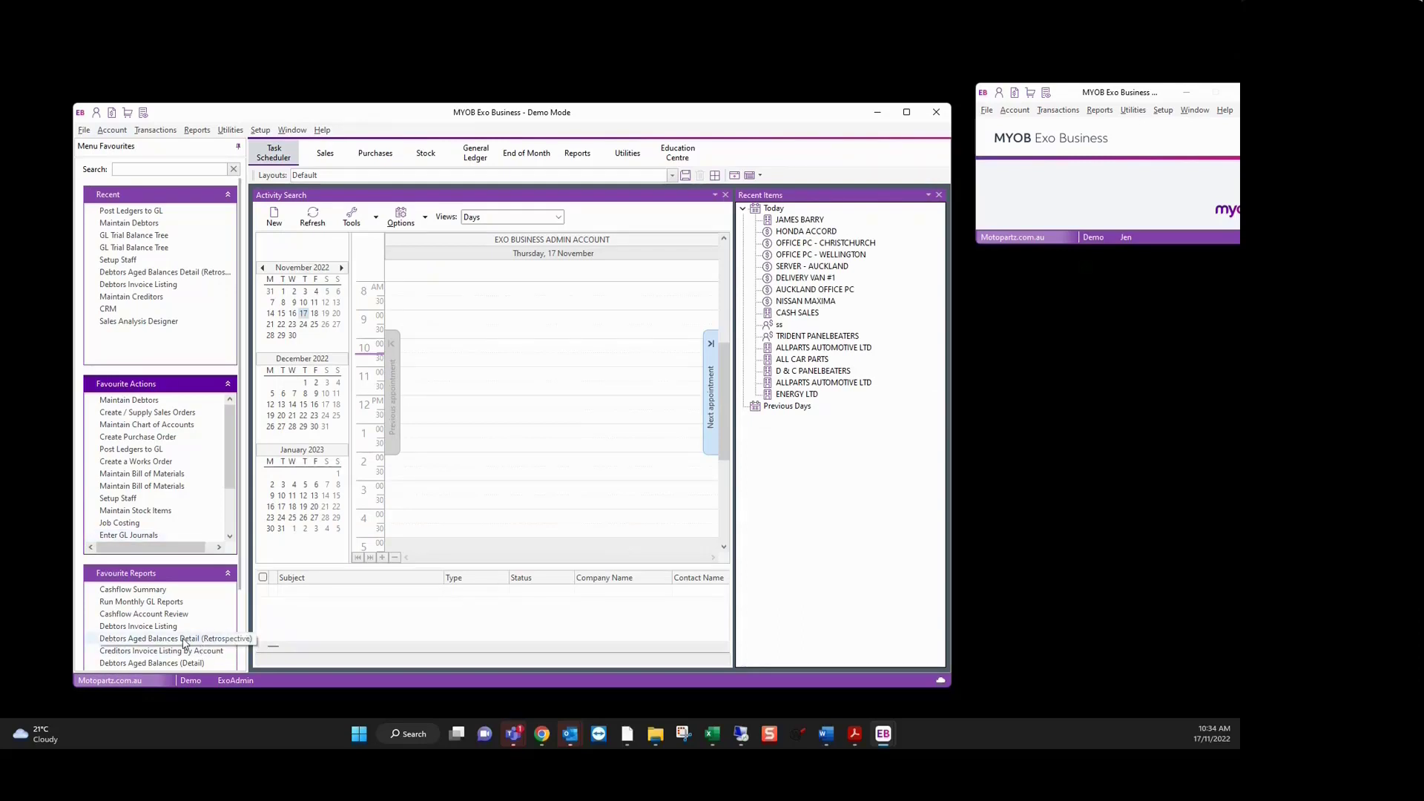
pyautogui.click(163, 603)
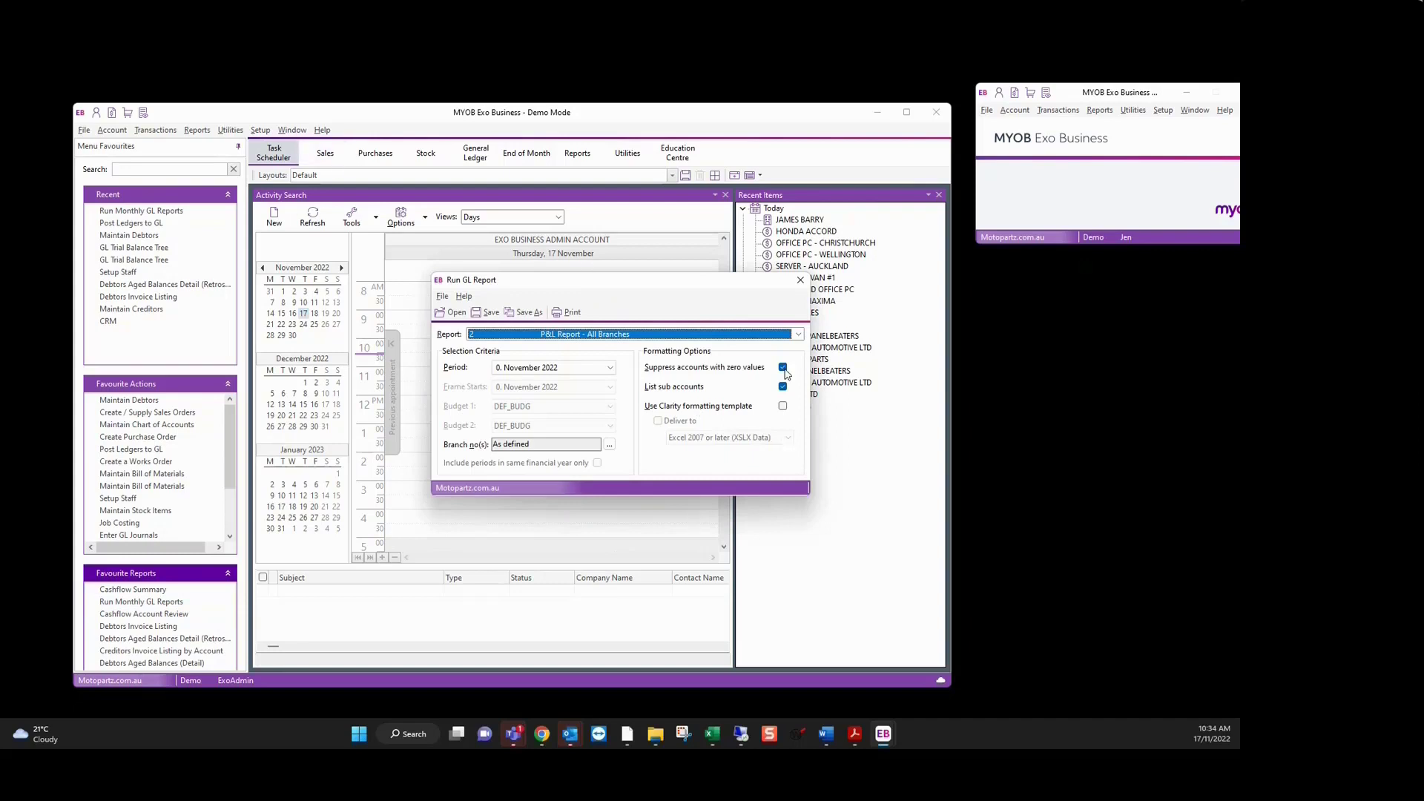
pyautogui.click(801, 281)
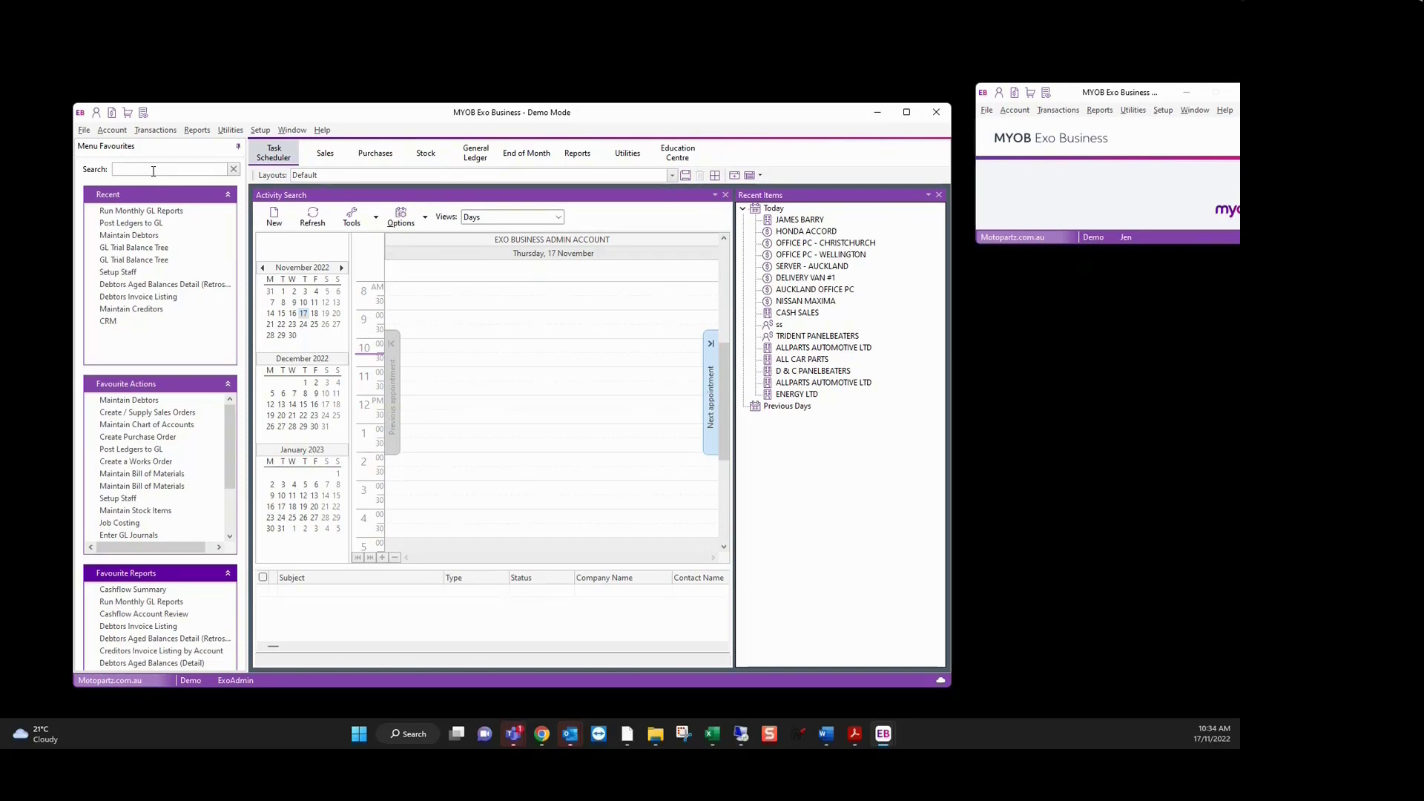
# Step: Search the menu favourites for "debtor", compare the results with the available Debtors Reports, and clear the search
pyautogui.write('debtor')
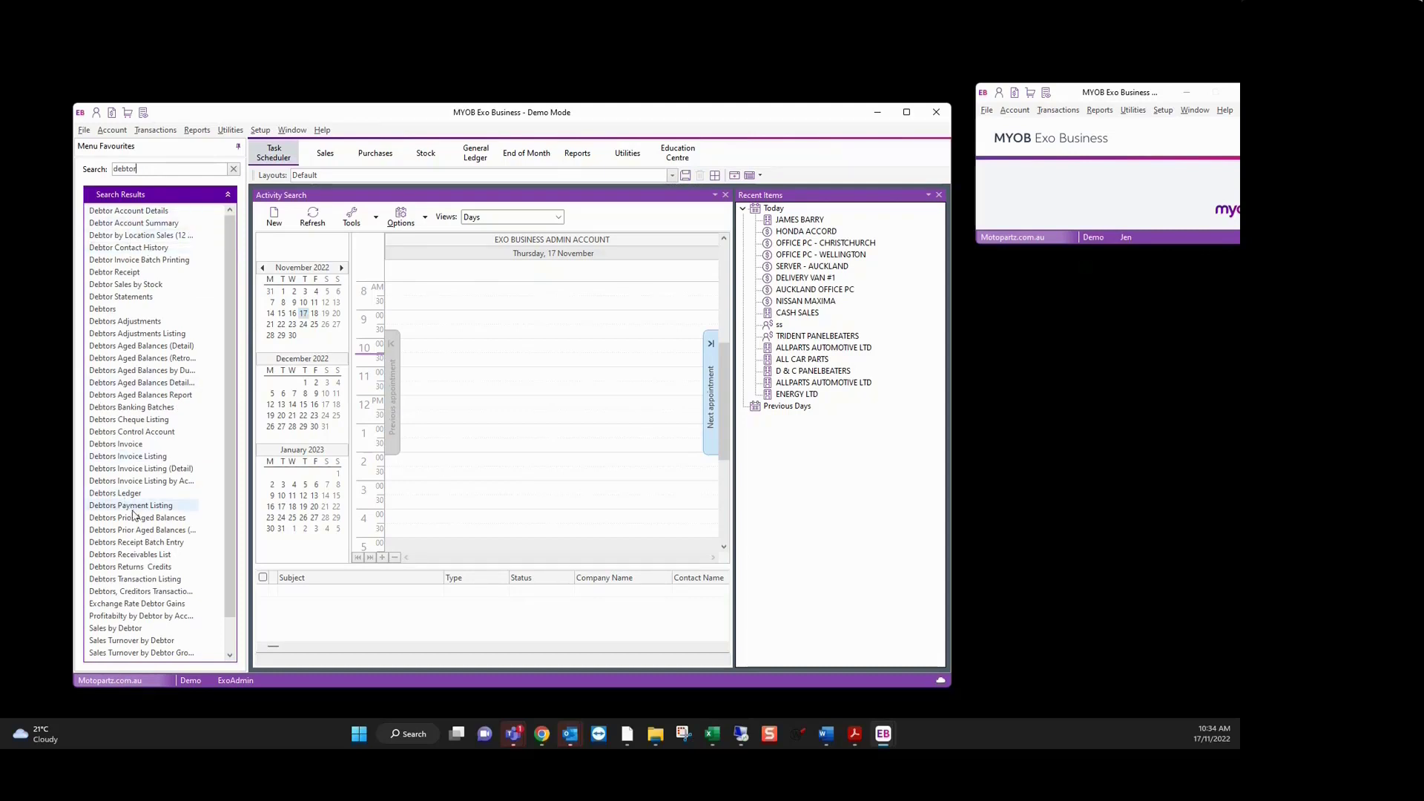
pyautogui.scroll(-1, 230, 651)
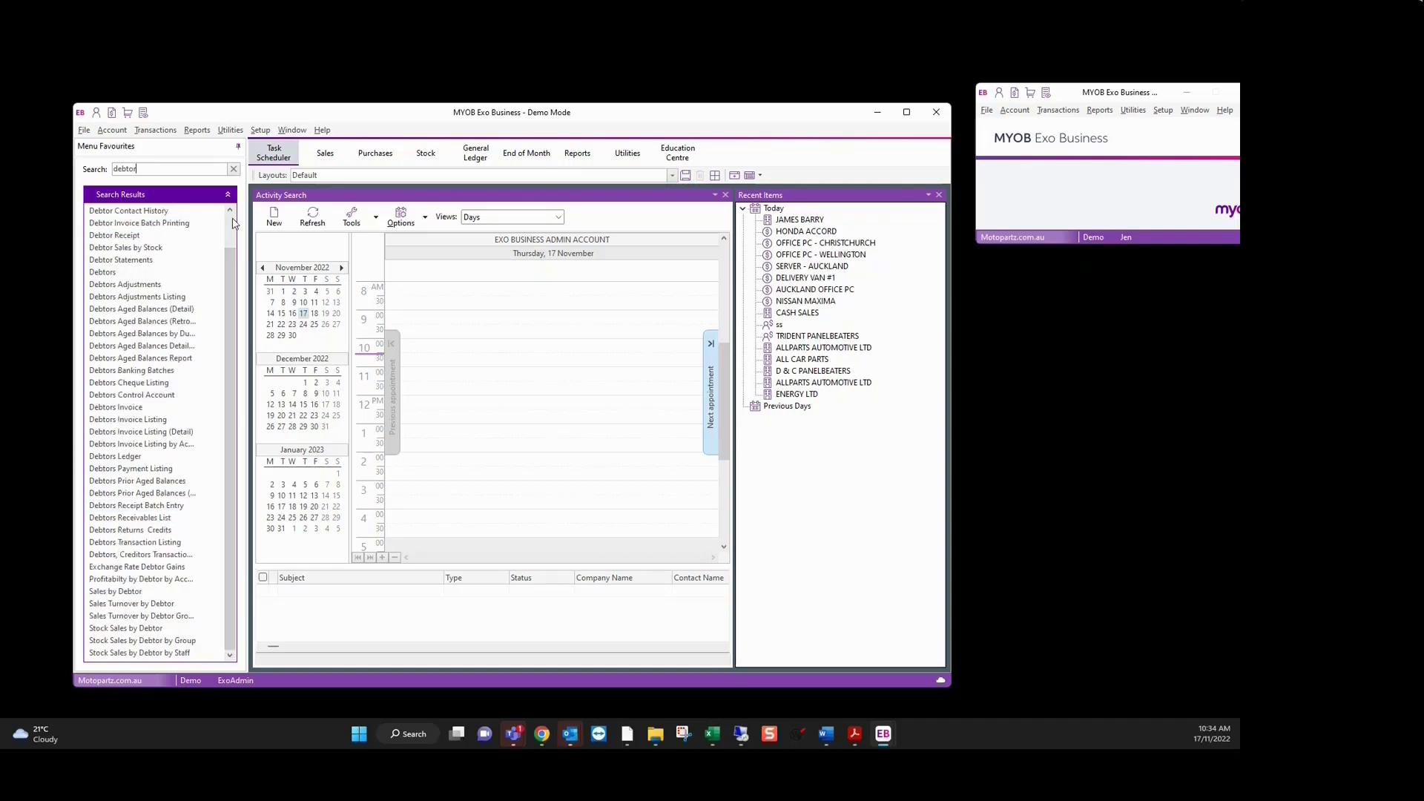
pyautogui.scroll(1, 233, 223)
pyautogui.click(198, 130)
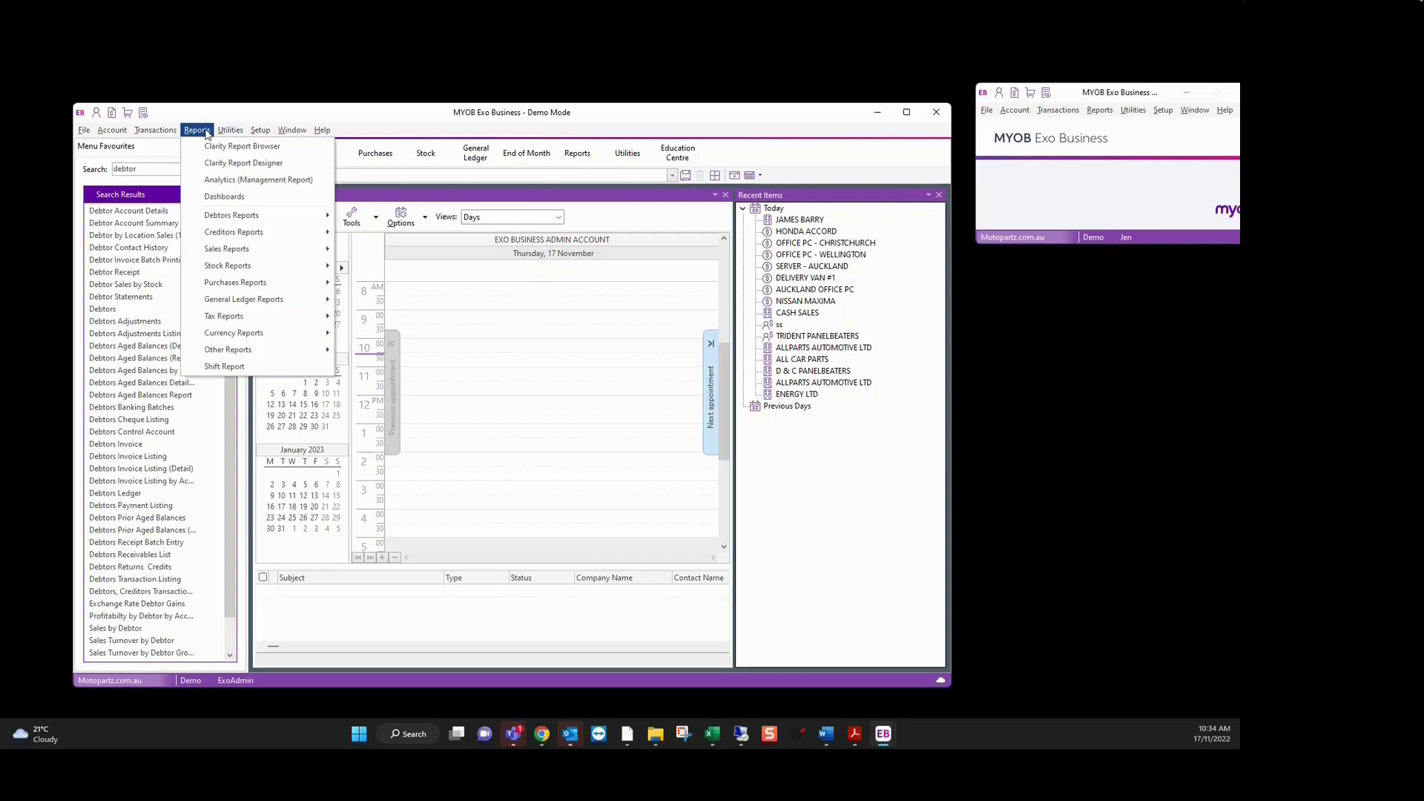
pyautogui.moveTo(229, 216)
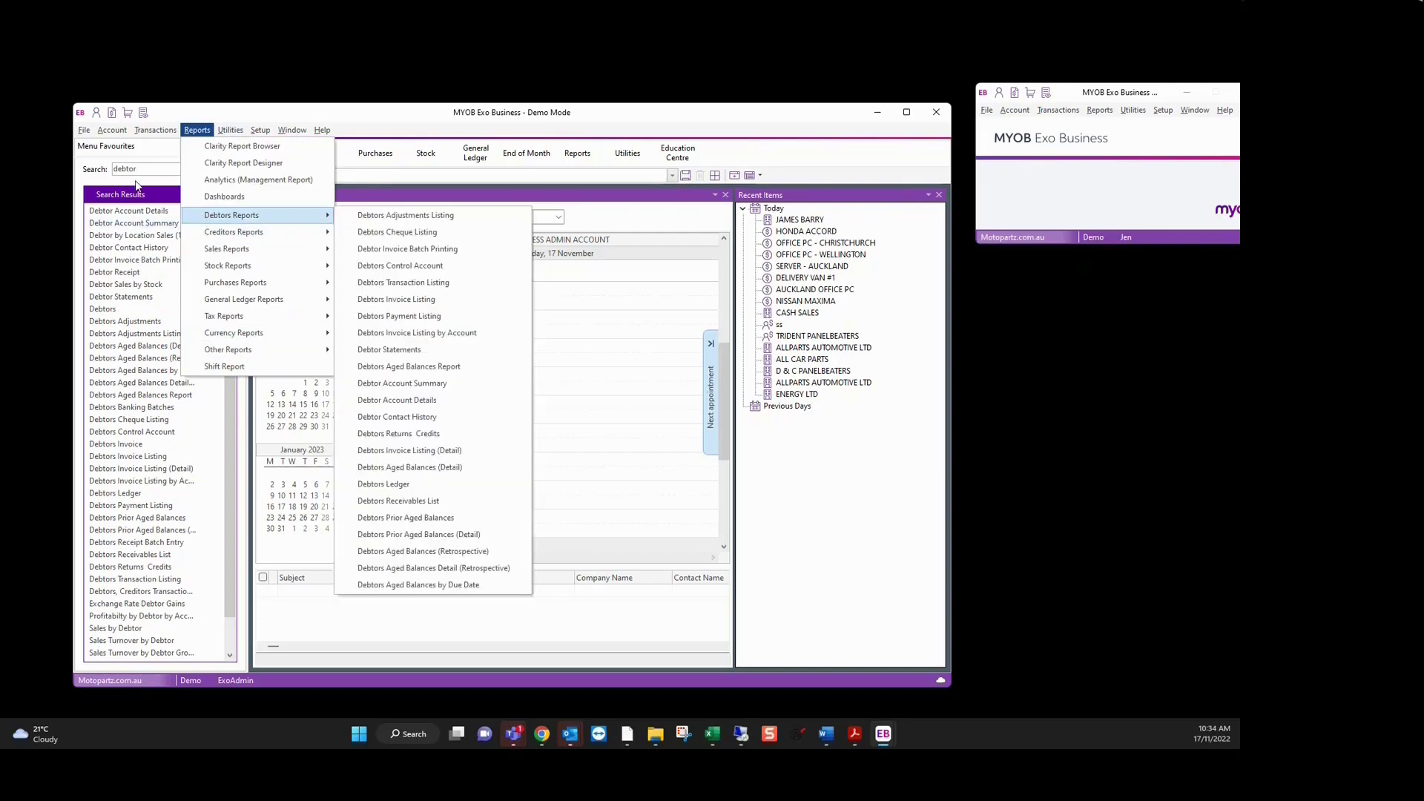
pyautogui.click(142, 169)
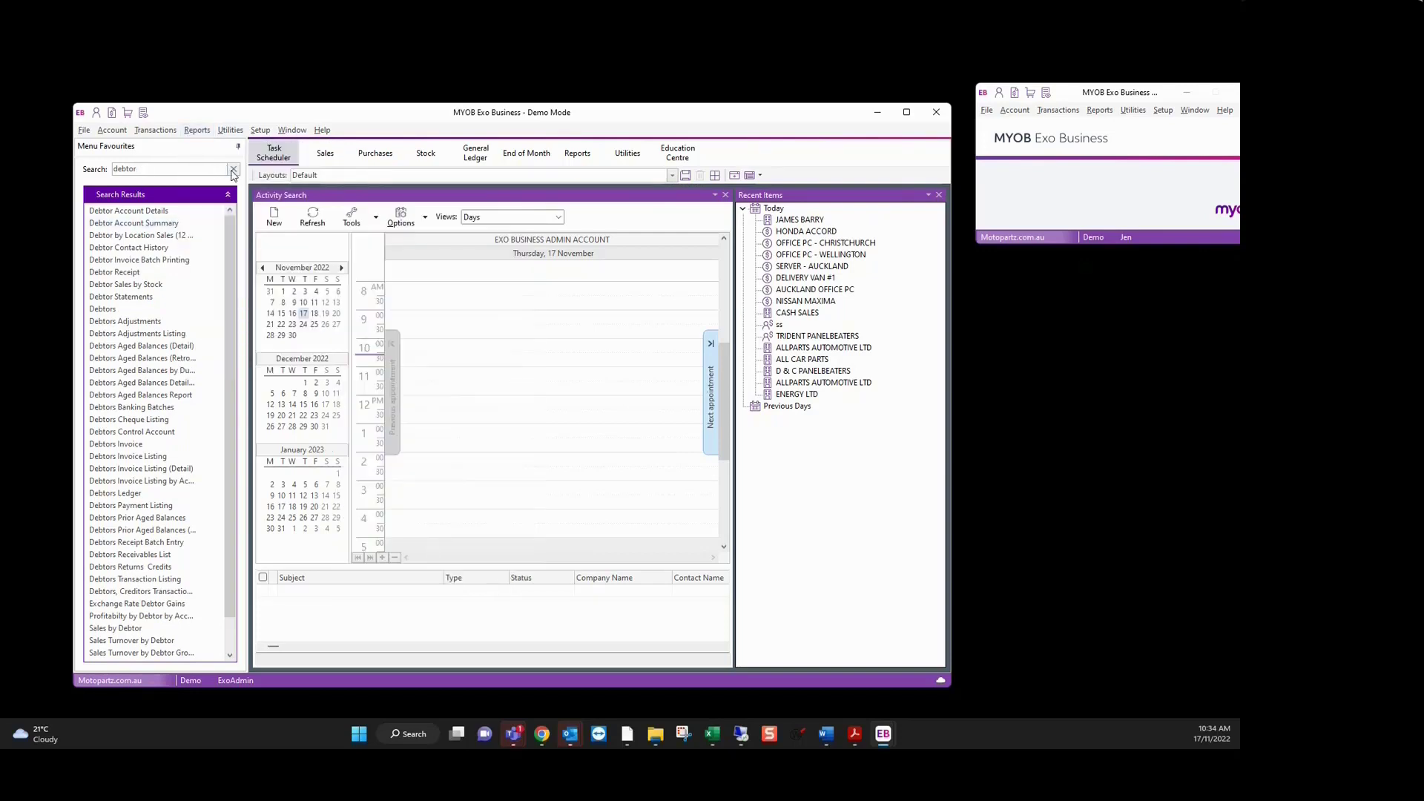
pyautogui.click(233, 171)
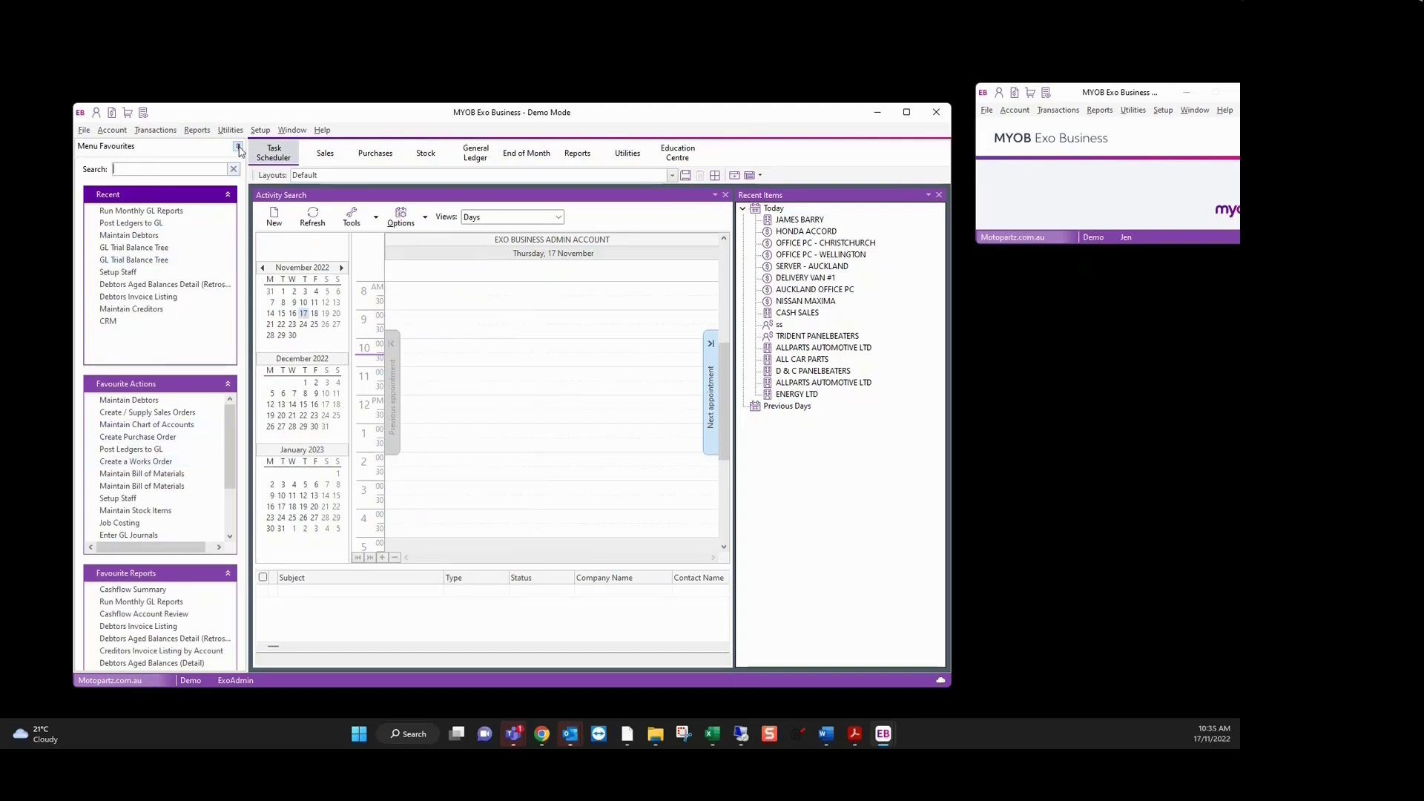
# Step: Auto-hide the Menu Favourites pane and pin it open again
pyautogui.click(237, 149)
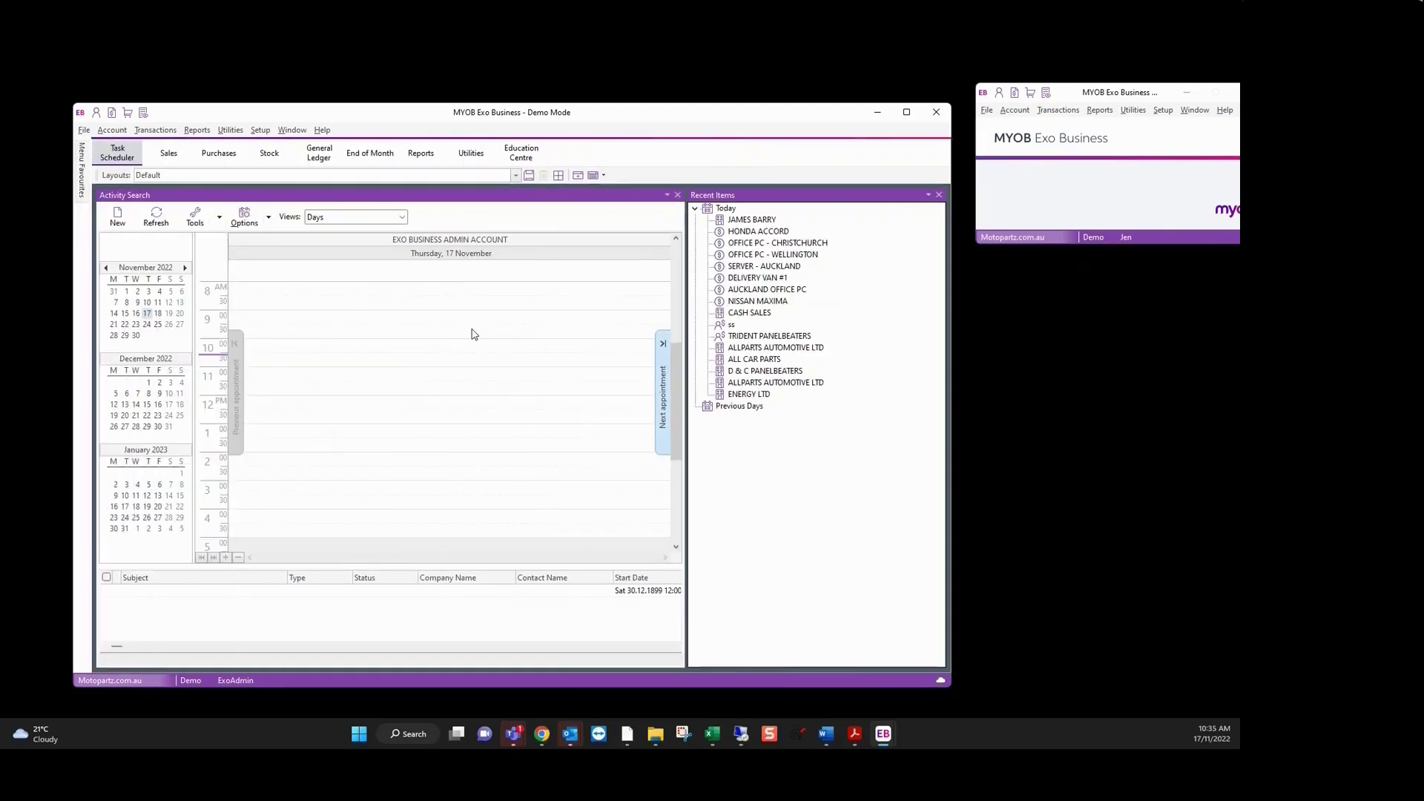
pyautogui.moveTo(85, 168)
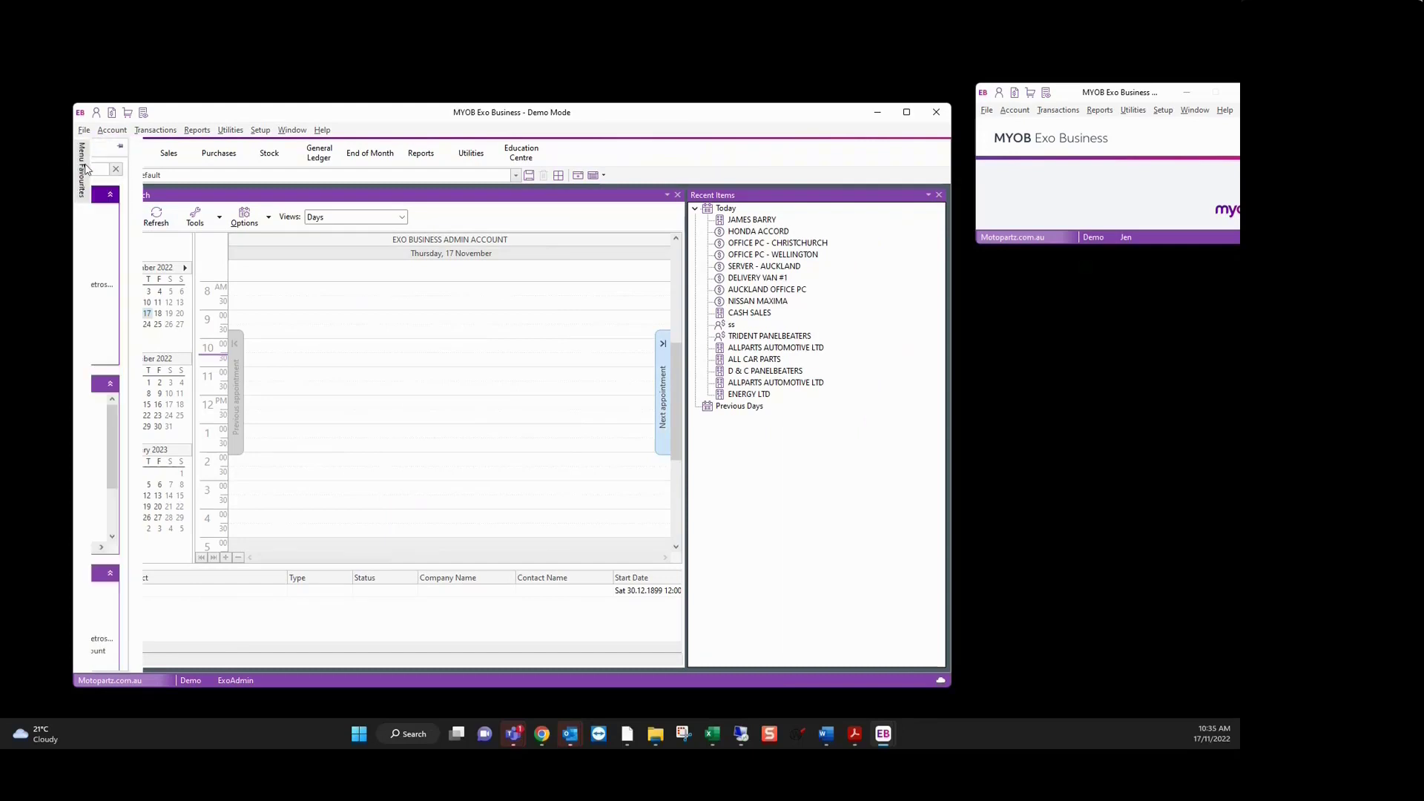
pyautogui.click(237, 147)
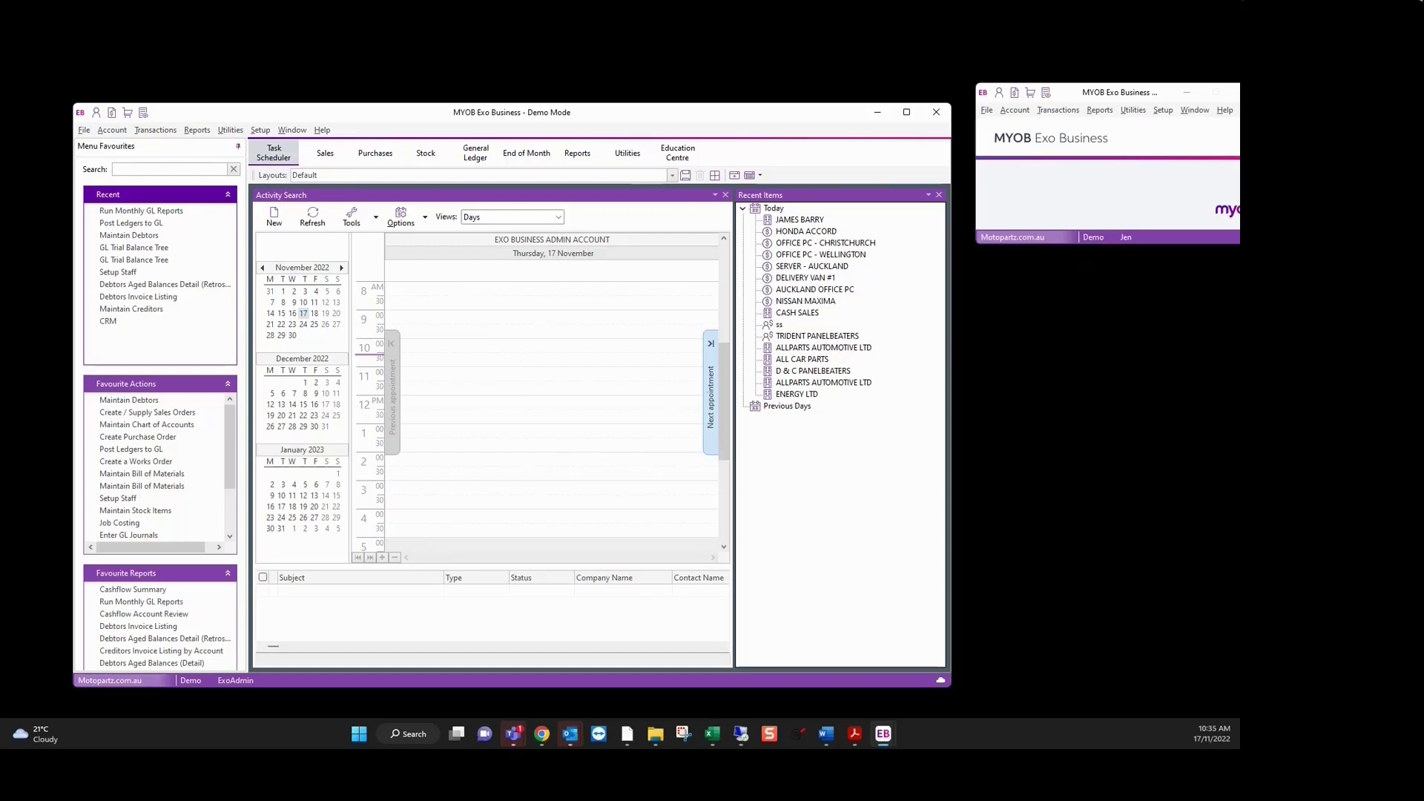
# Step: Open the Message Users database tool and start a new message with the action set to Message Only
pyautogui.click(82, 132)
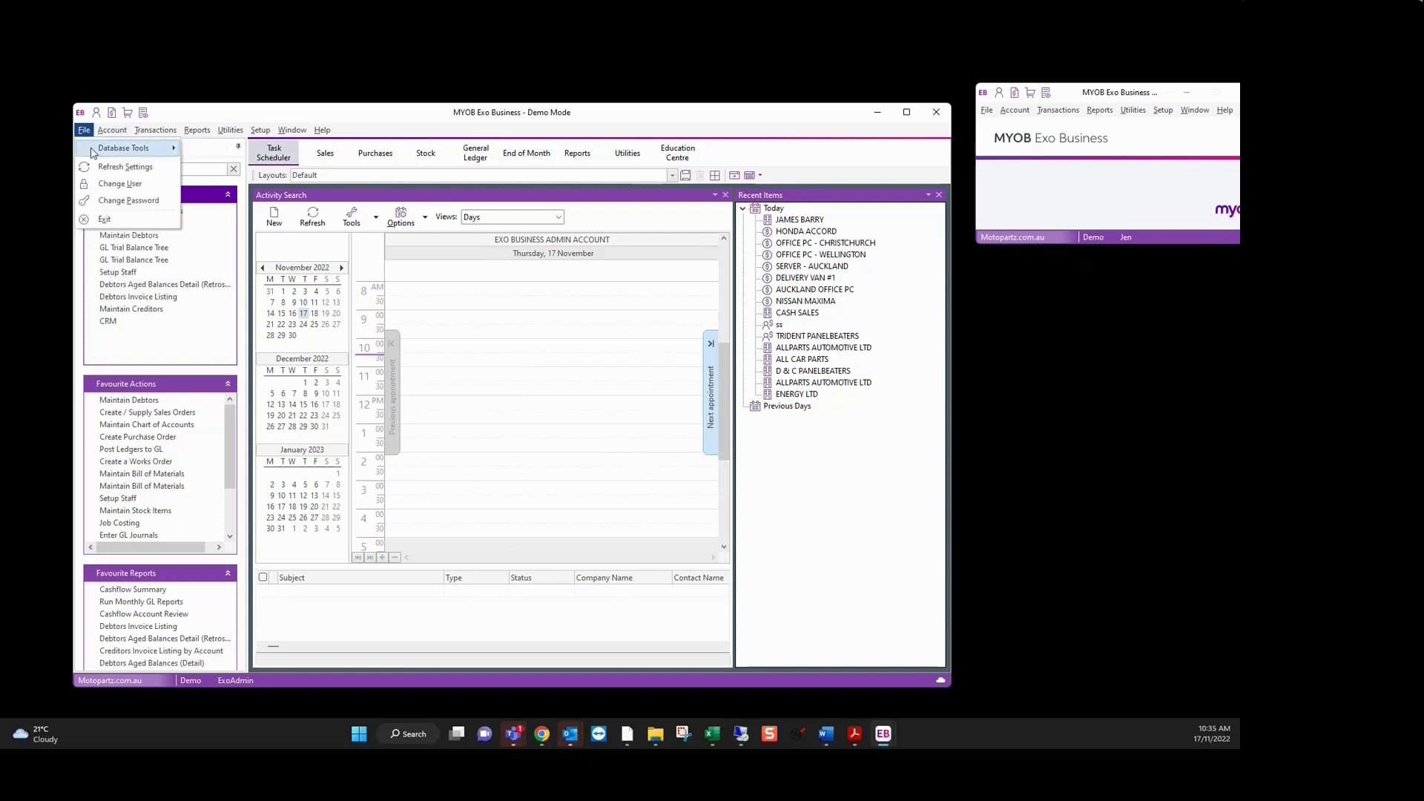
pyautogui.moveTo(102, 154)
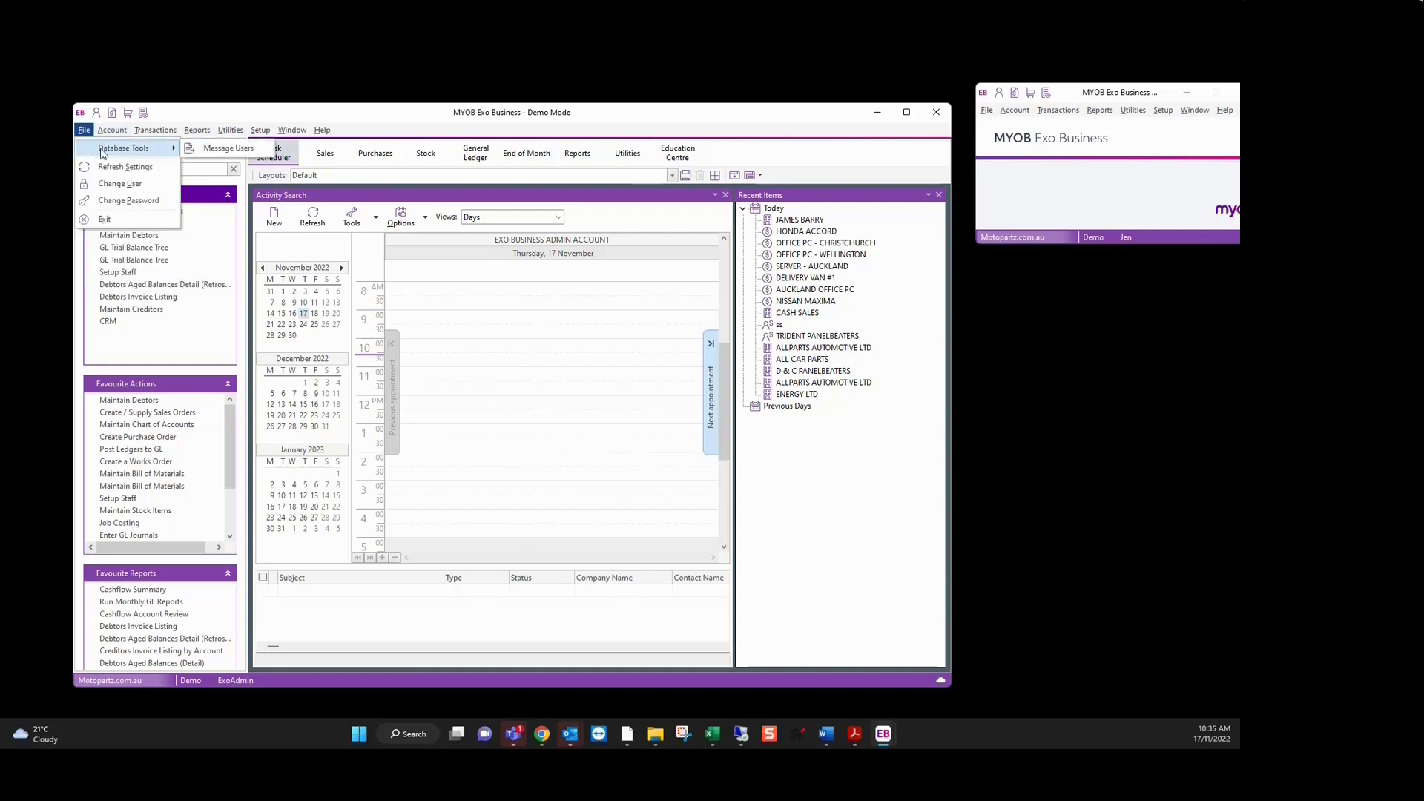
pyautogui.click(206, 152)
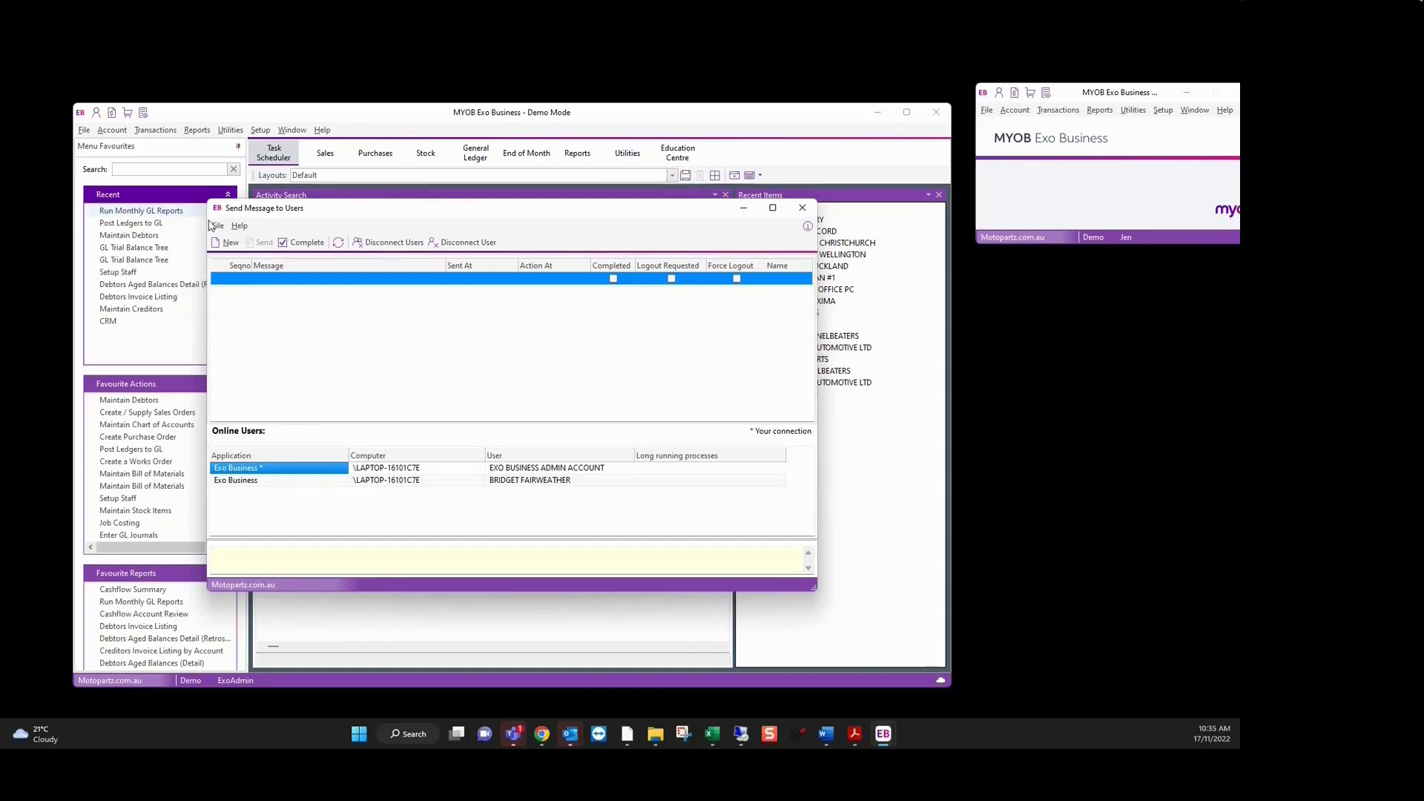
pyautogui.click(226, 243)
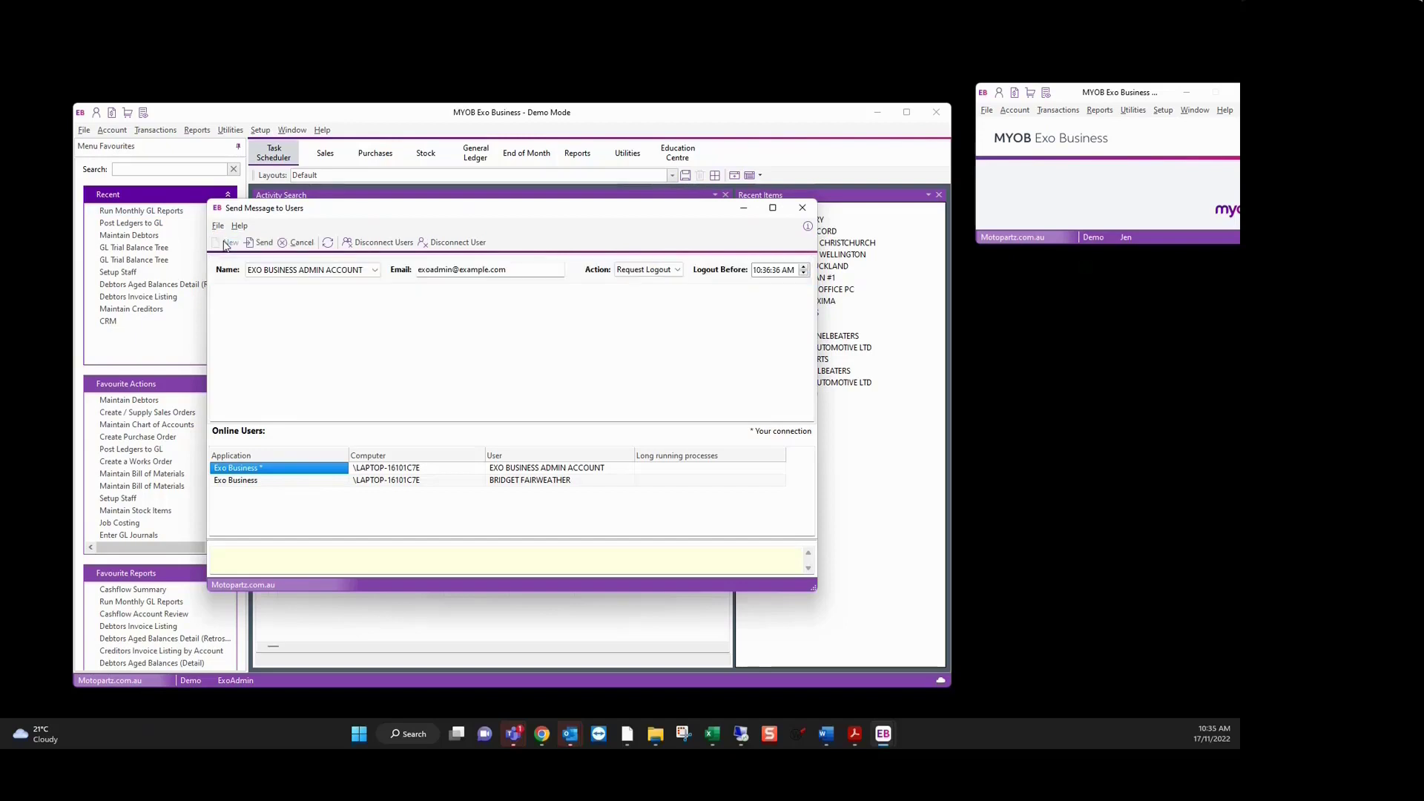
pyautogui.click(678, 271)
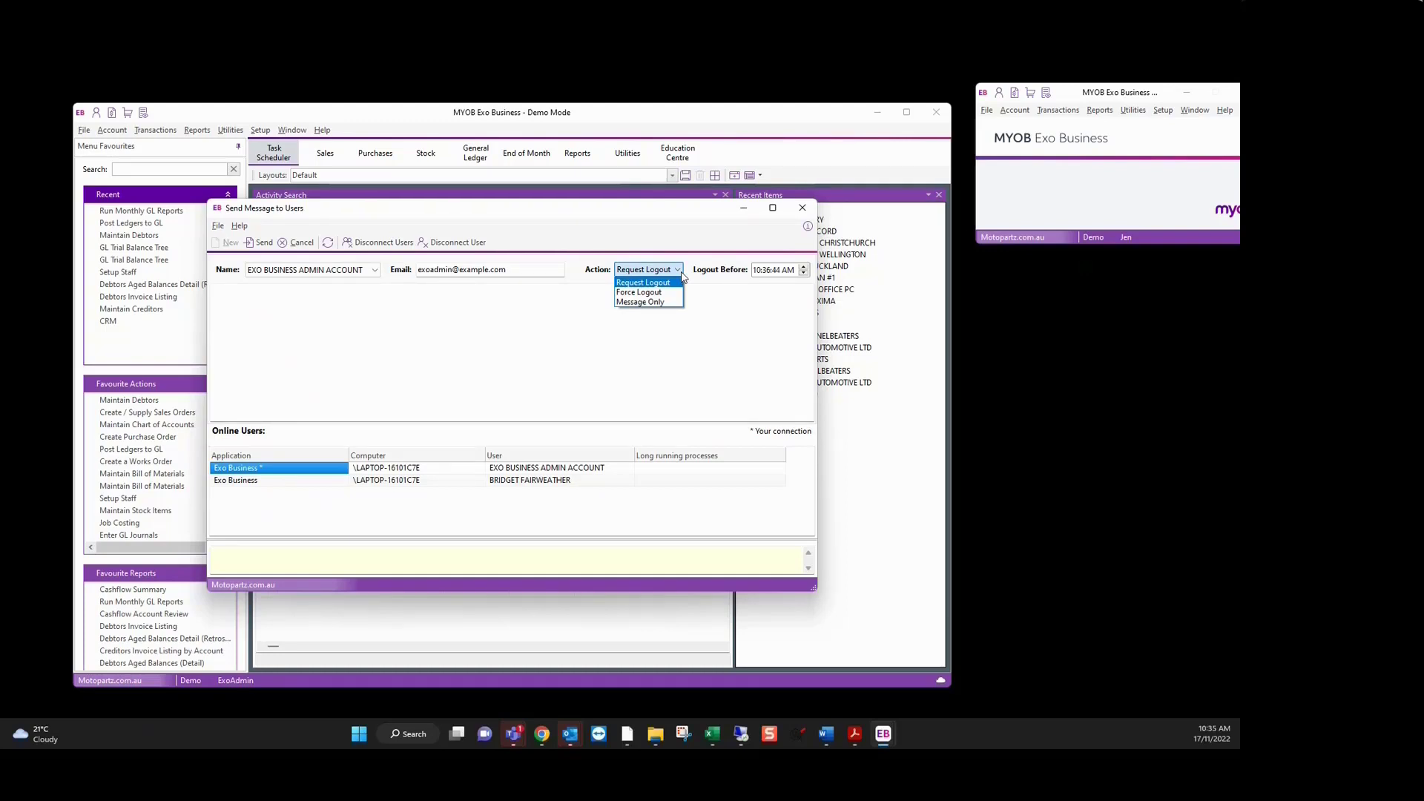
pyautogui.click(660, 301)
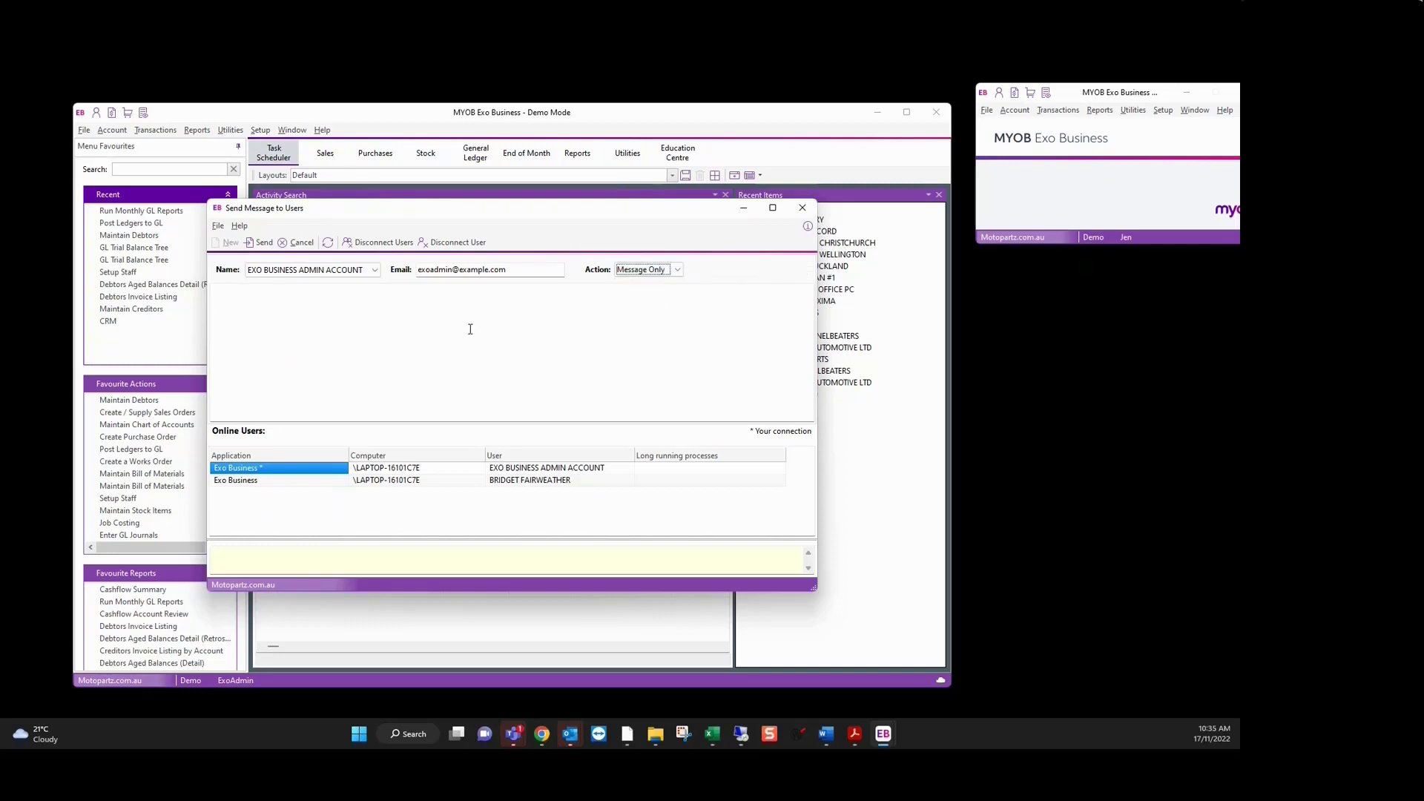
# Step: Enter "reminder month end today" as the message text and send it to the users
pyautogui.click(344, 311)
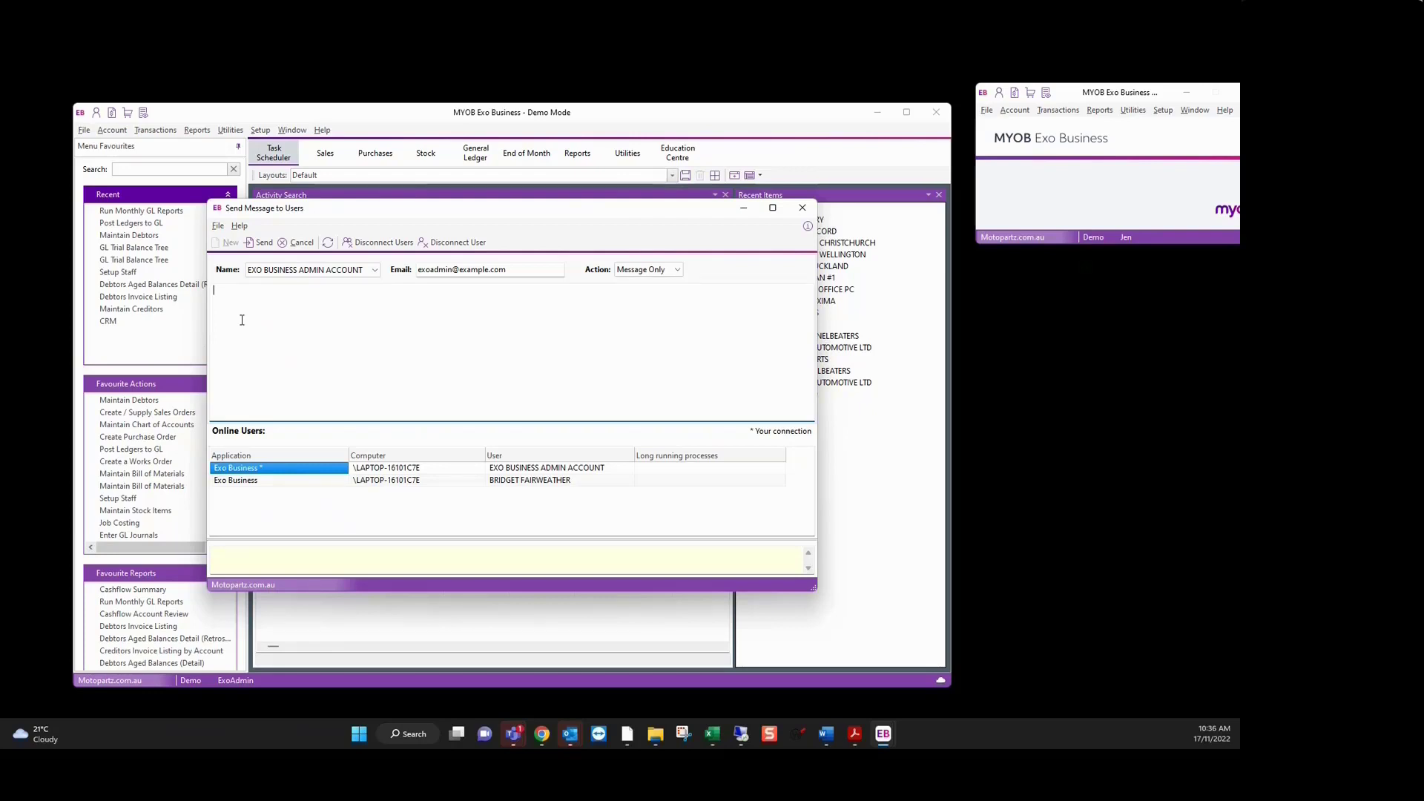
pyautogui.write('reminder month end today')
pyautogui.click(260, 243)
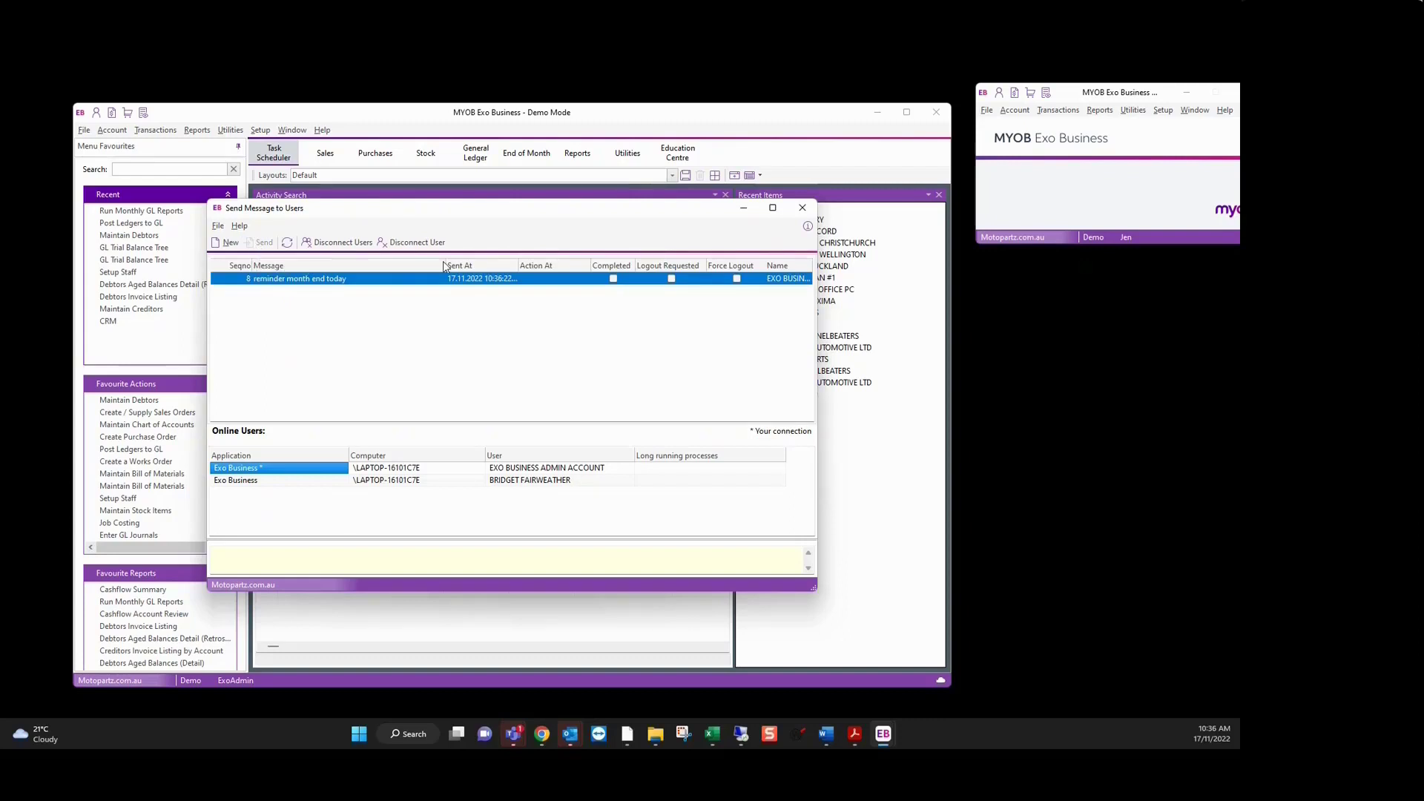
# Step: Check the other session for the month-end reminder, dismiss the received system message, and mark the reminder as complete
pyautogui.click(1041, 211)
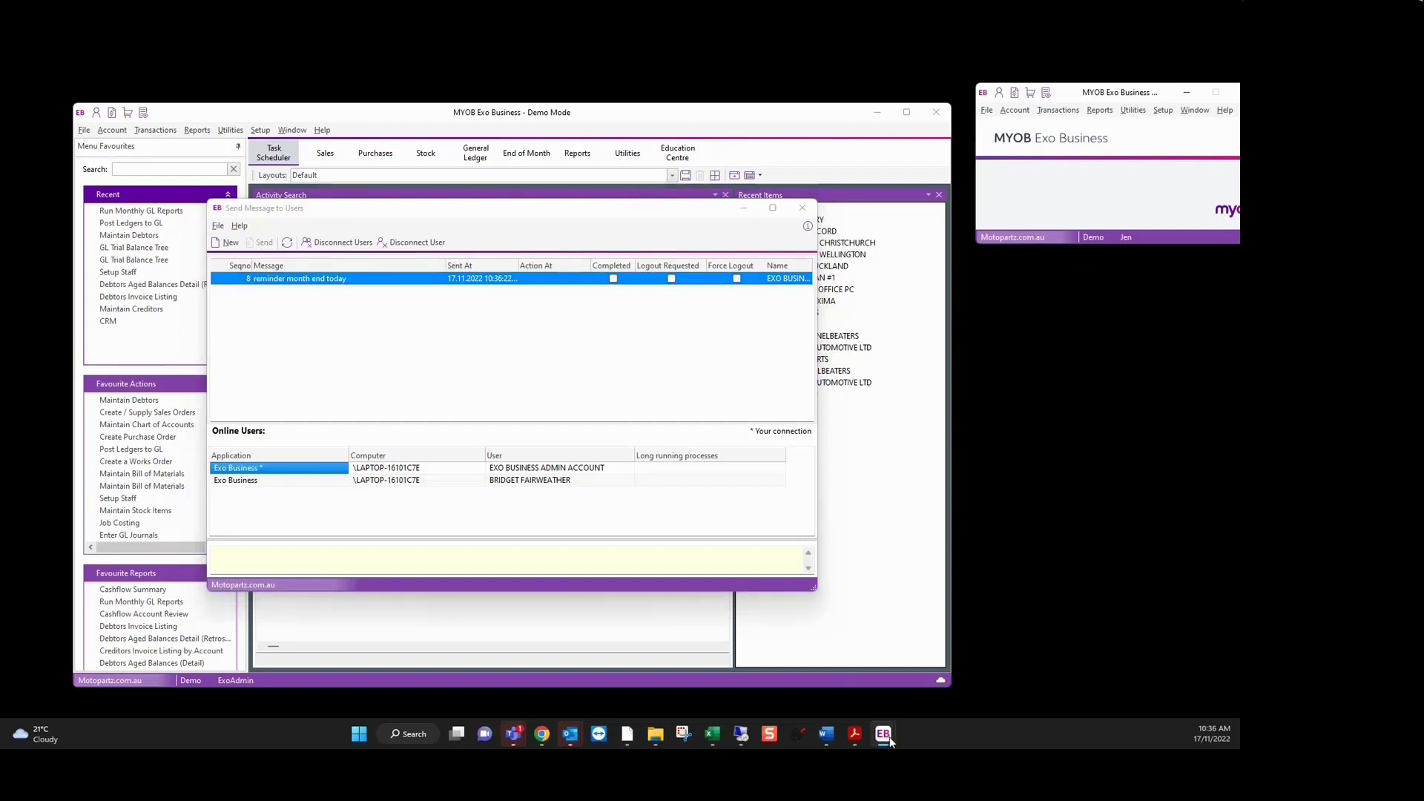
pyautogui.moveTo(885, 737)
pyautogui.click(981, 672)
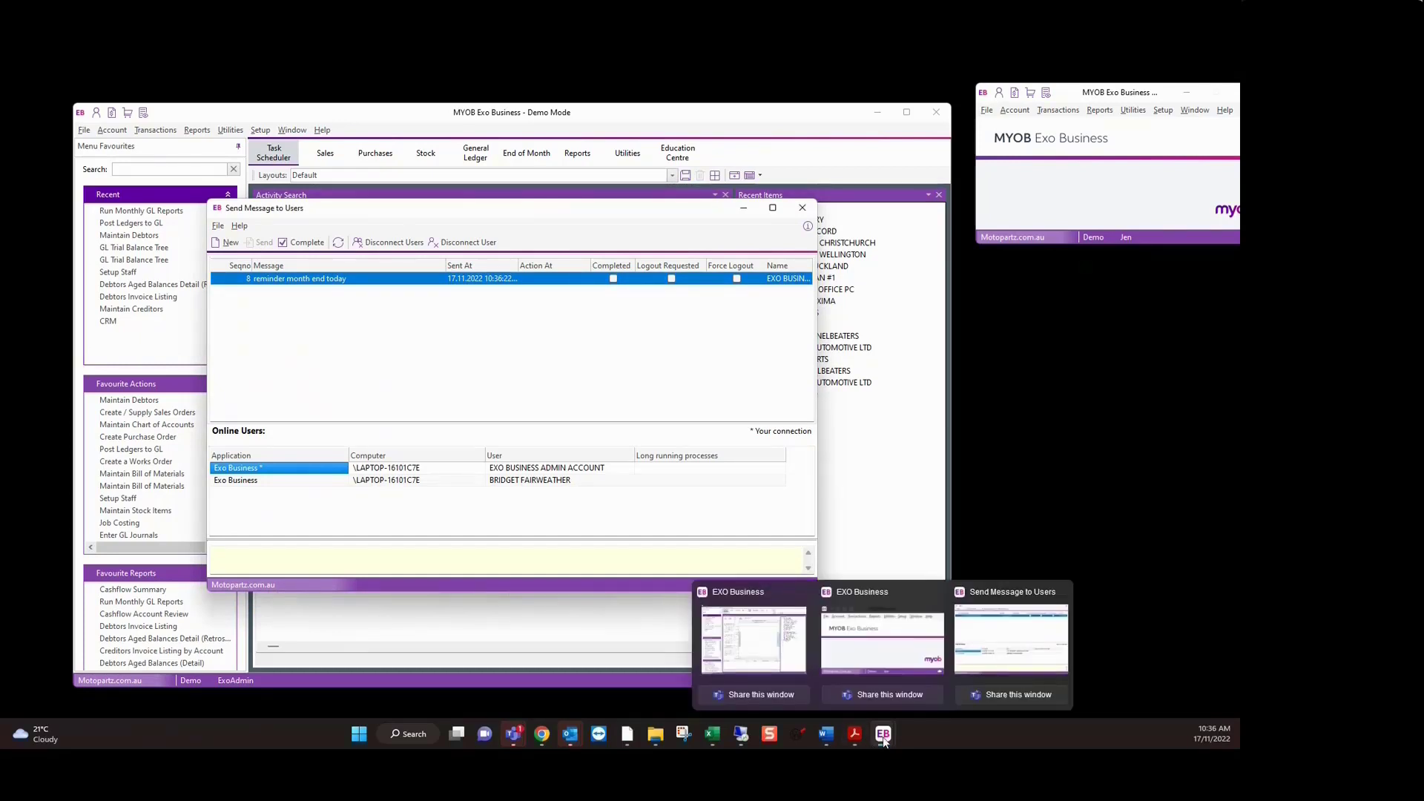
pyautogui.click(898, 597)
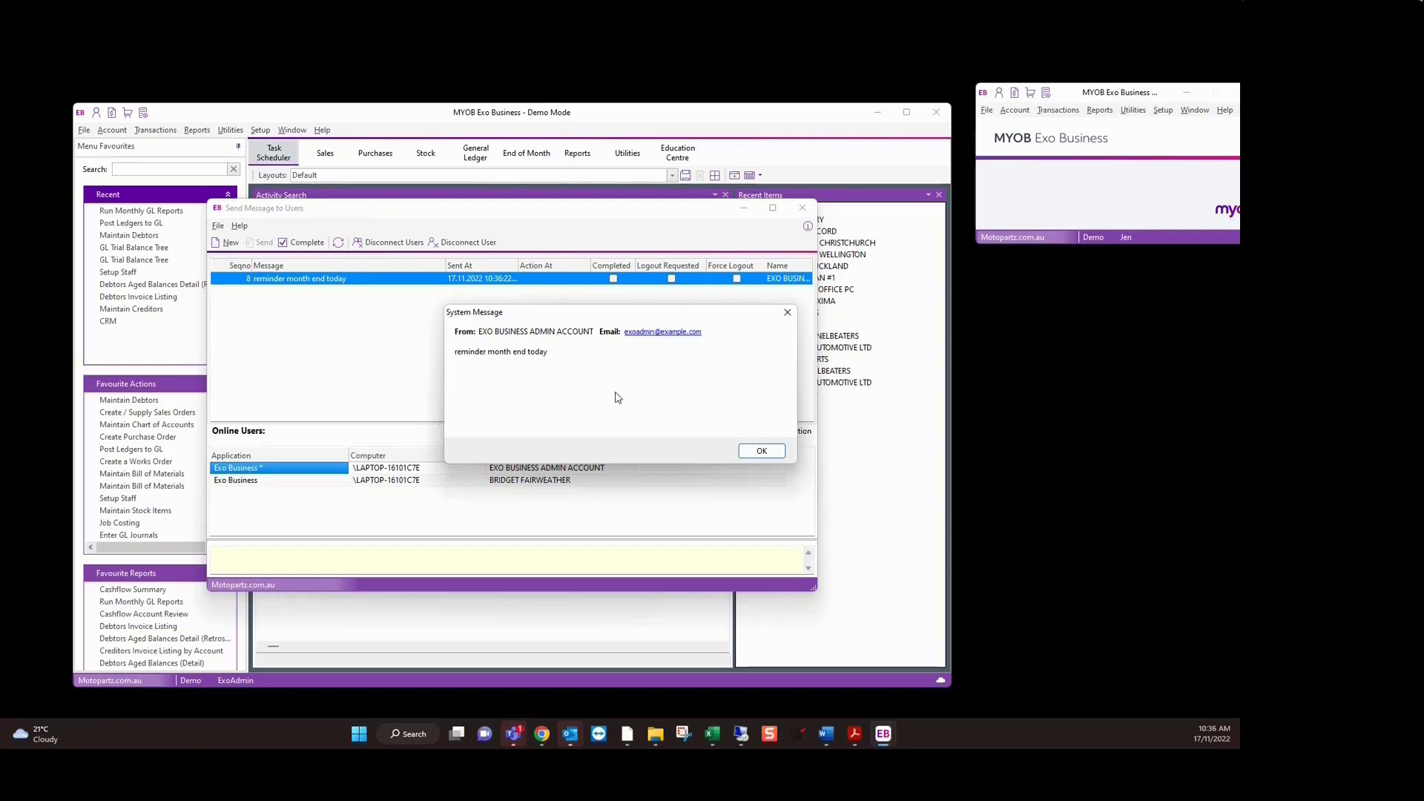
pyautogui.click(760, 453)
pyautogui.click(291, 245)
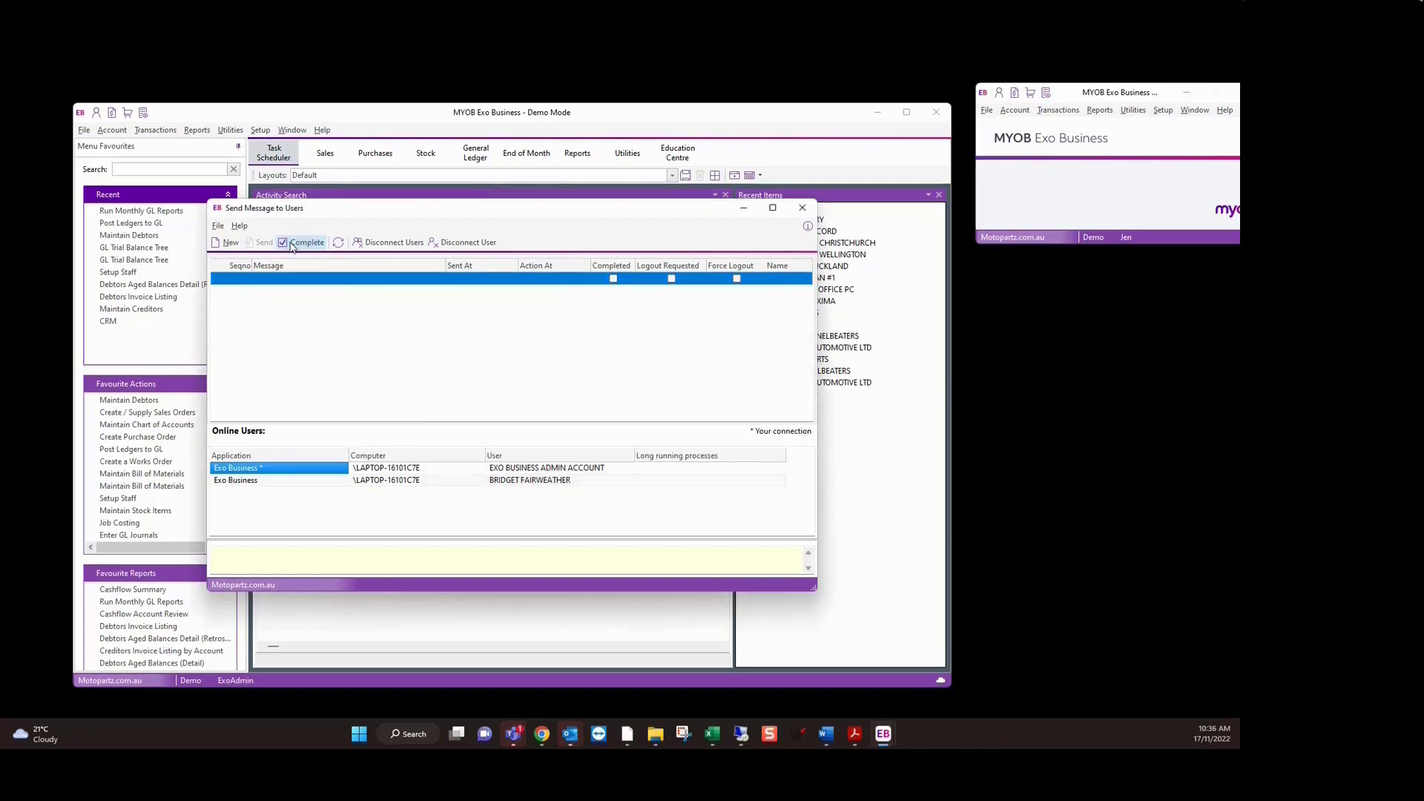
# Step: Send users a new message reading "please logout" with the Request Logout action, and dismiss the resulting prompts without closing the program
pyautogui.click(226, 242)
pyautogui.click(678, 271)
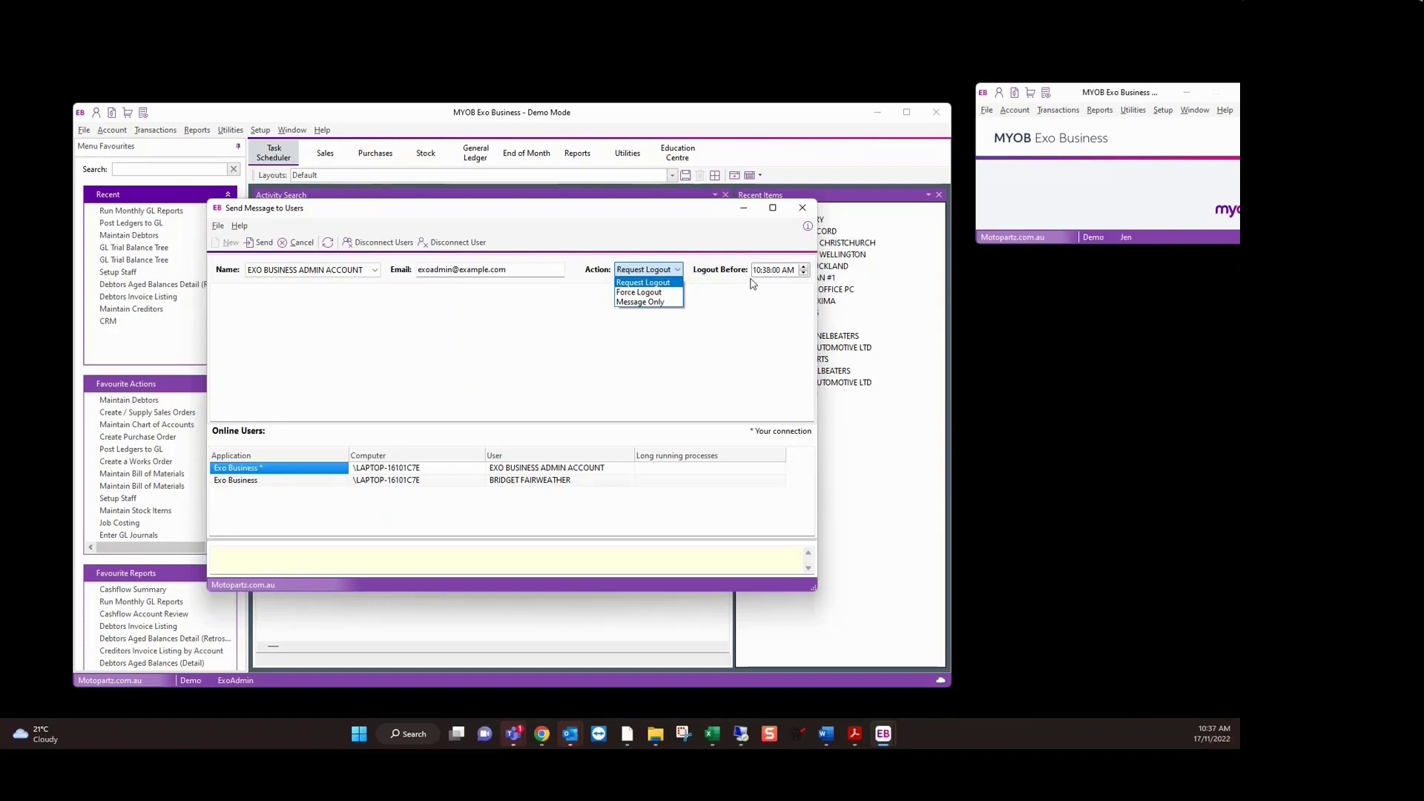
pyautogui.click(443, 296)
pyautogui.click(359, 302)
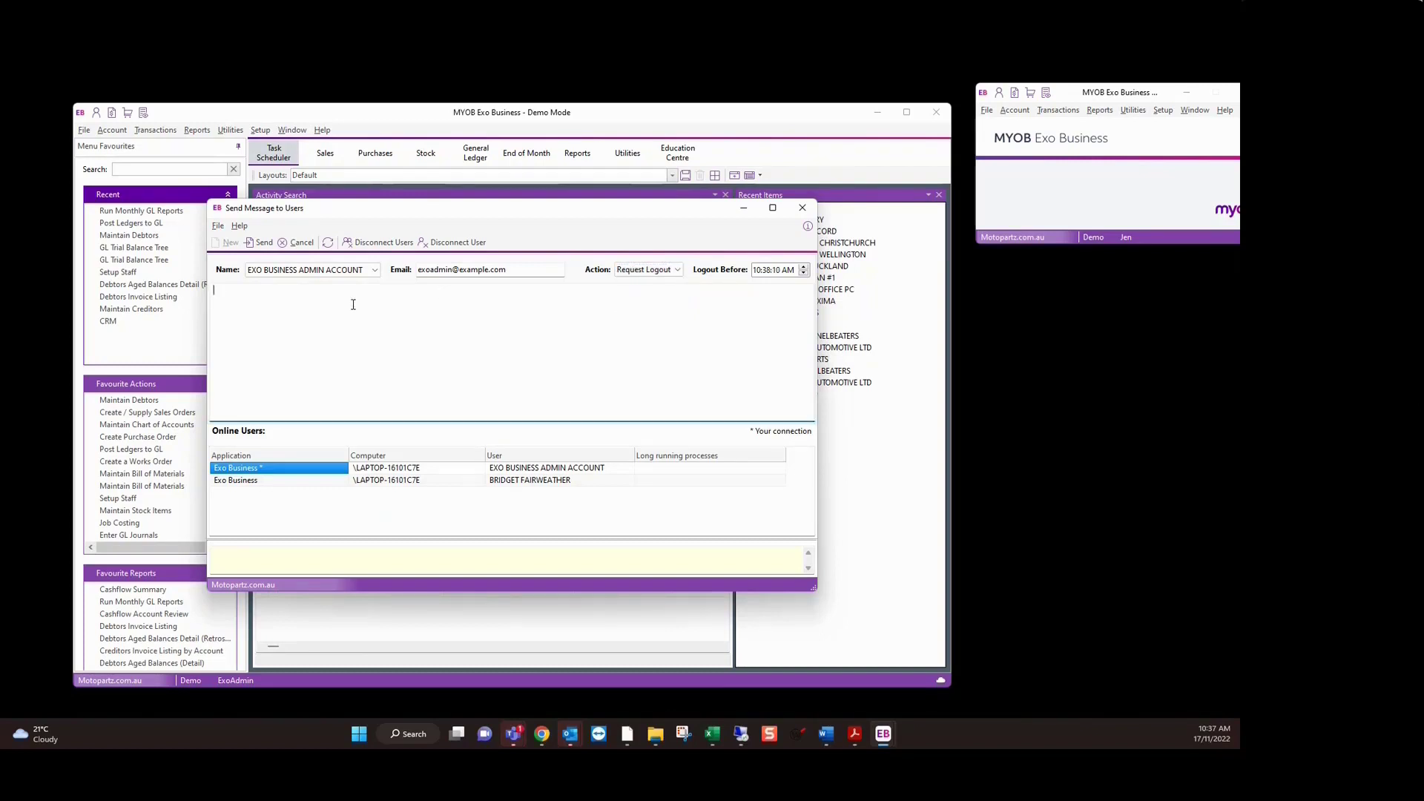
pyautogui.write('please logout')
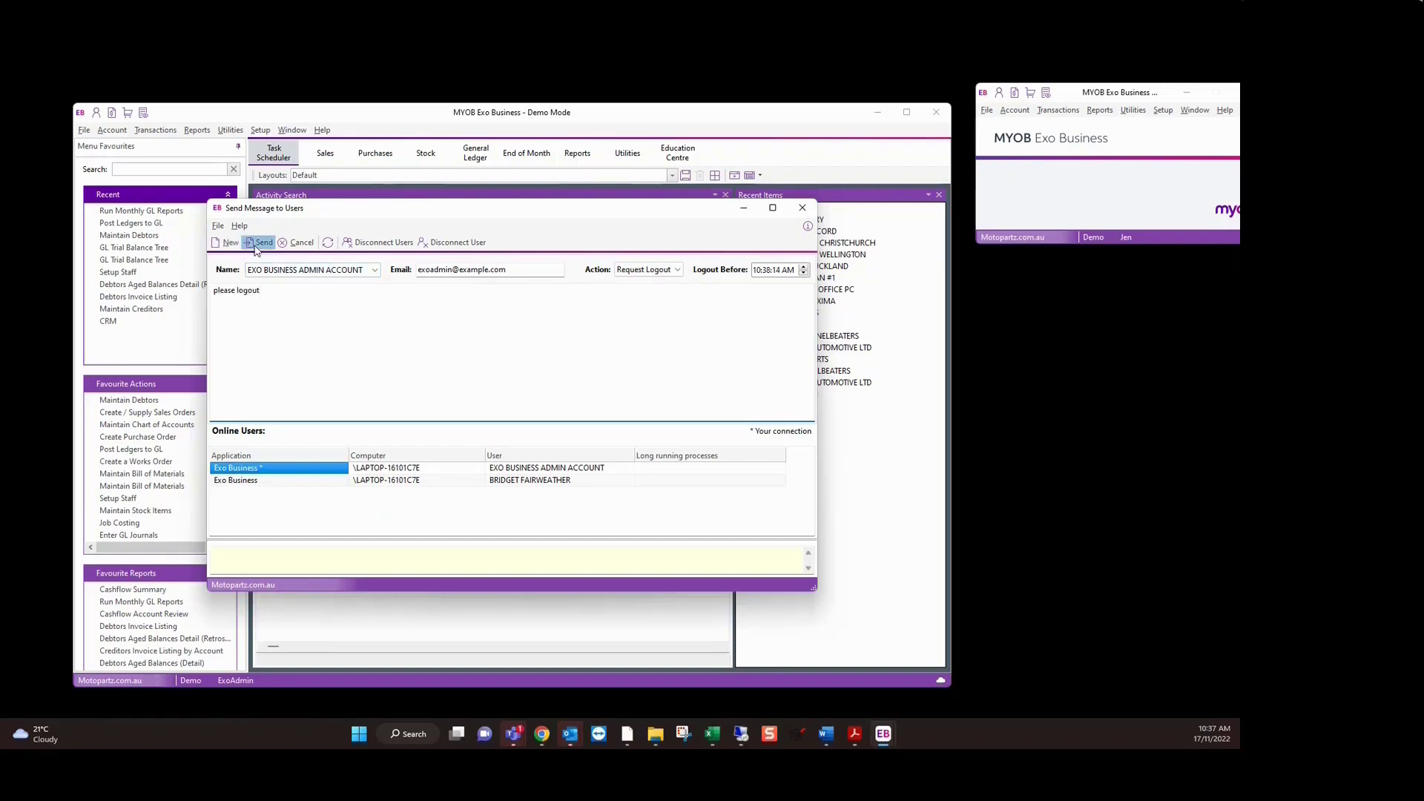
pyautogui.click(261, 242)
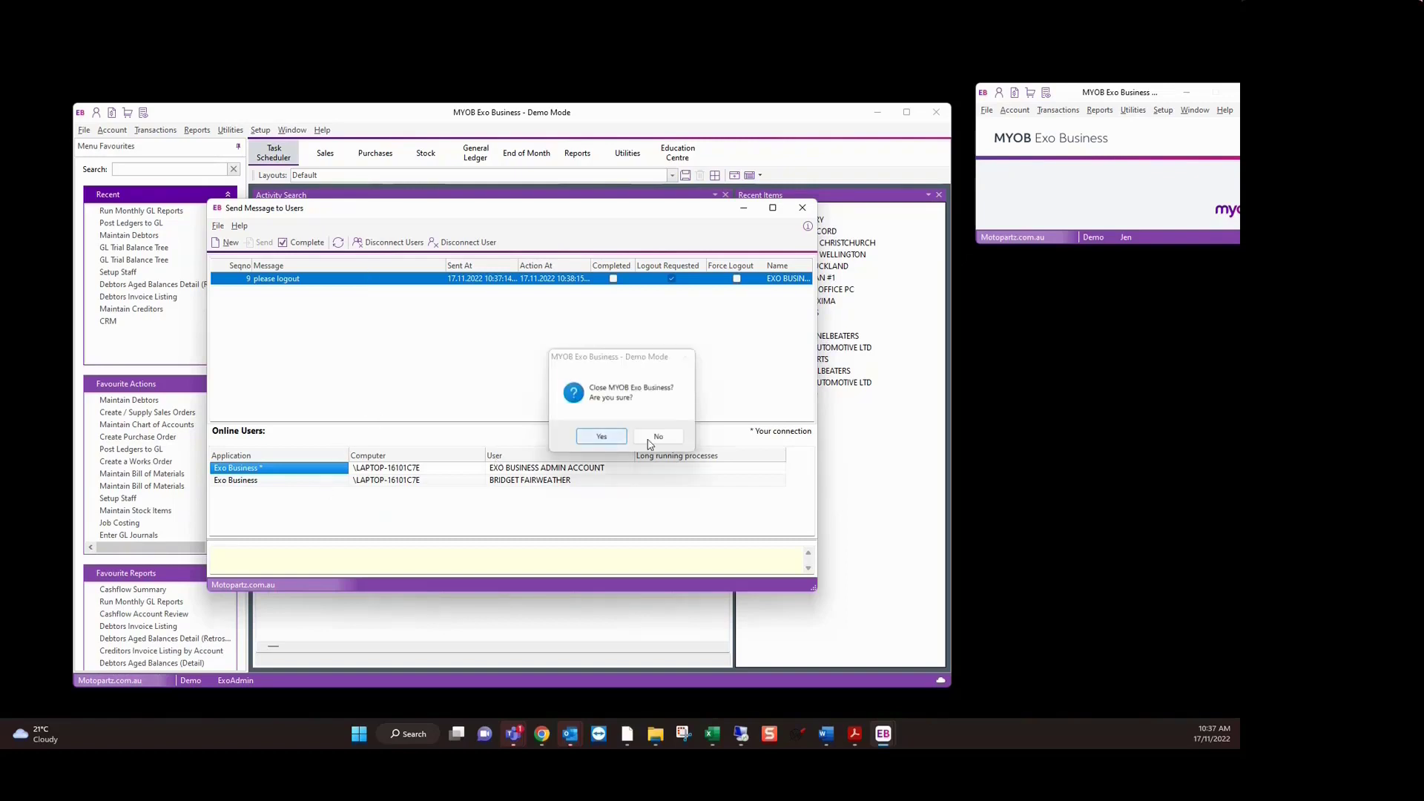
pyautogui.click(650, 442)
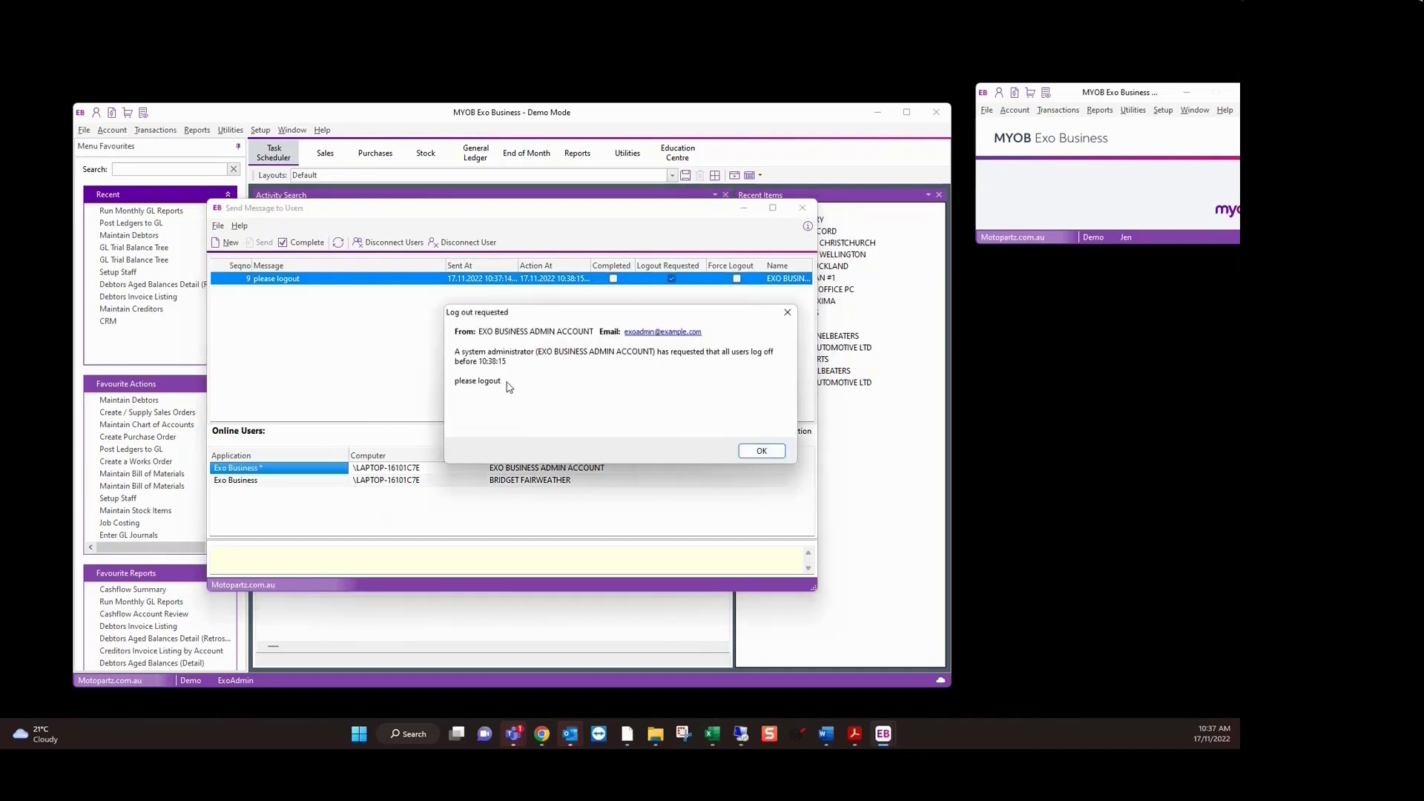
pyautogui.click(787, 313)
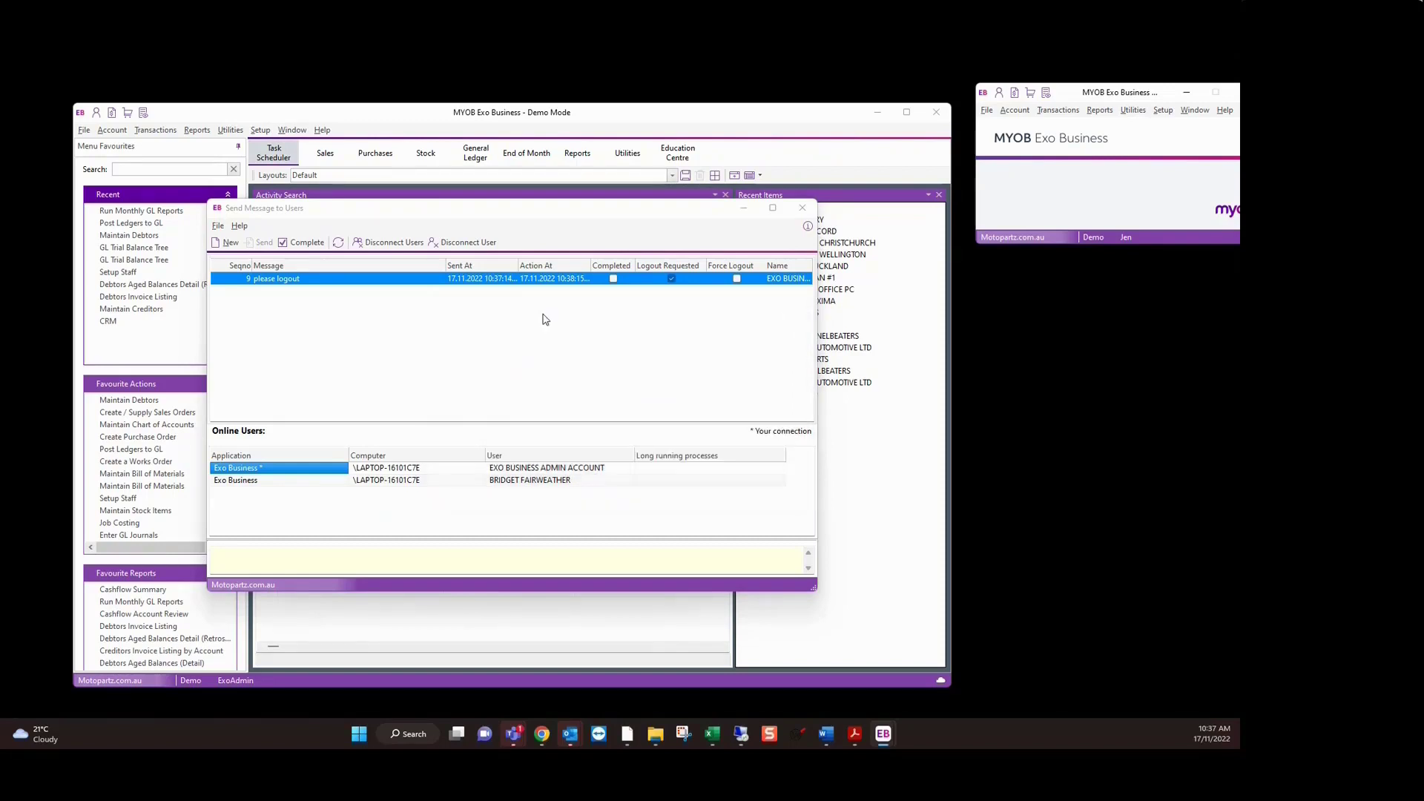
# Step: Force the second online user to disconnect, acknowledge the connection error, and close the Send Message to Users window
pyautogui.click(281, 482)
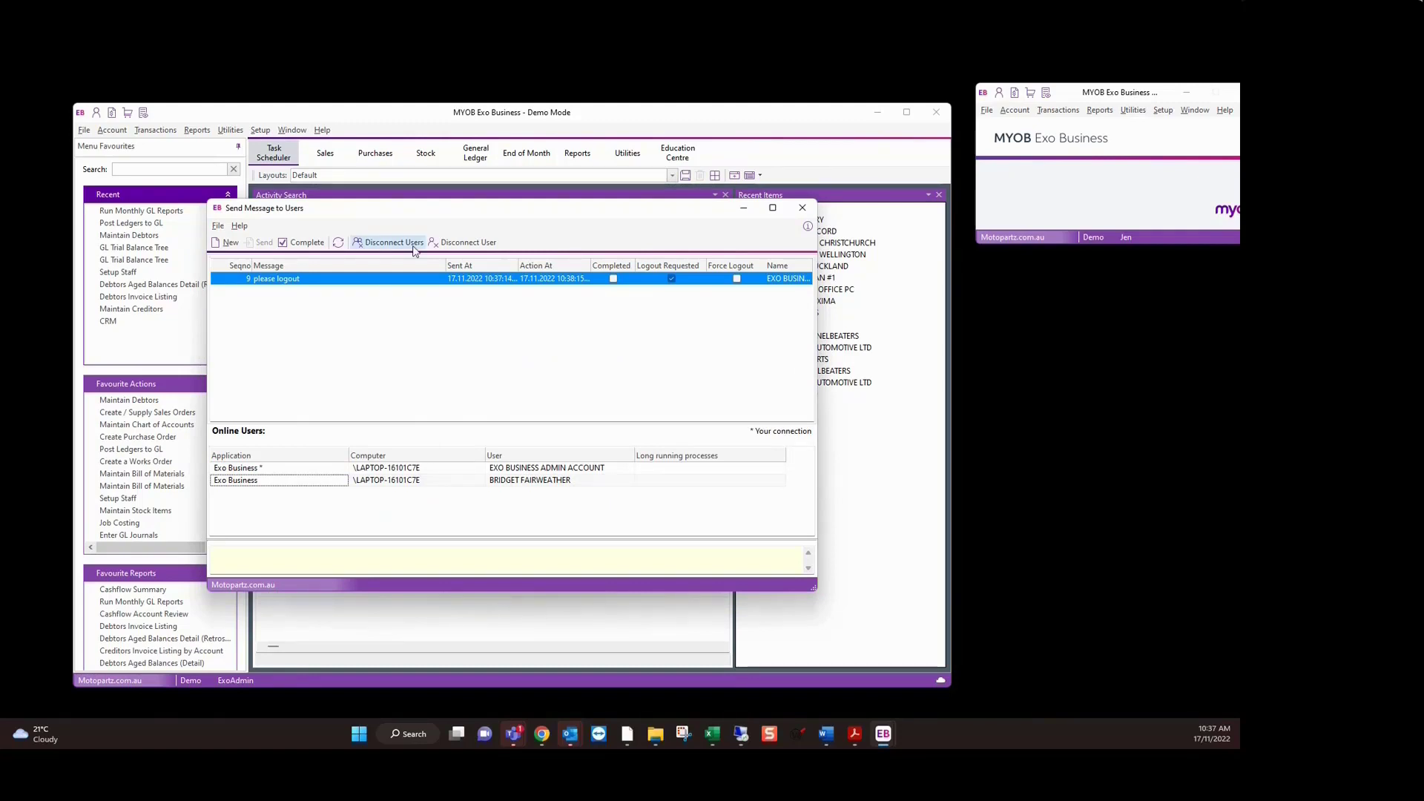
pyautogui.click(459, 247)
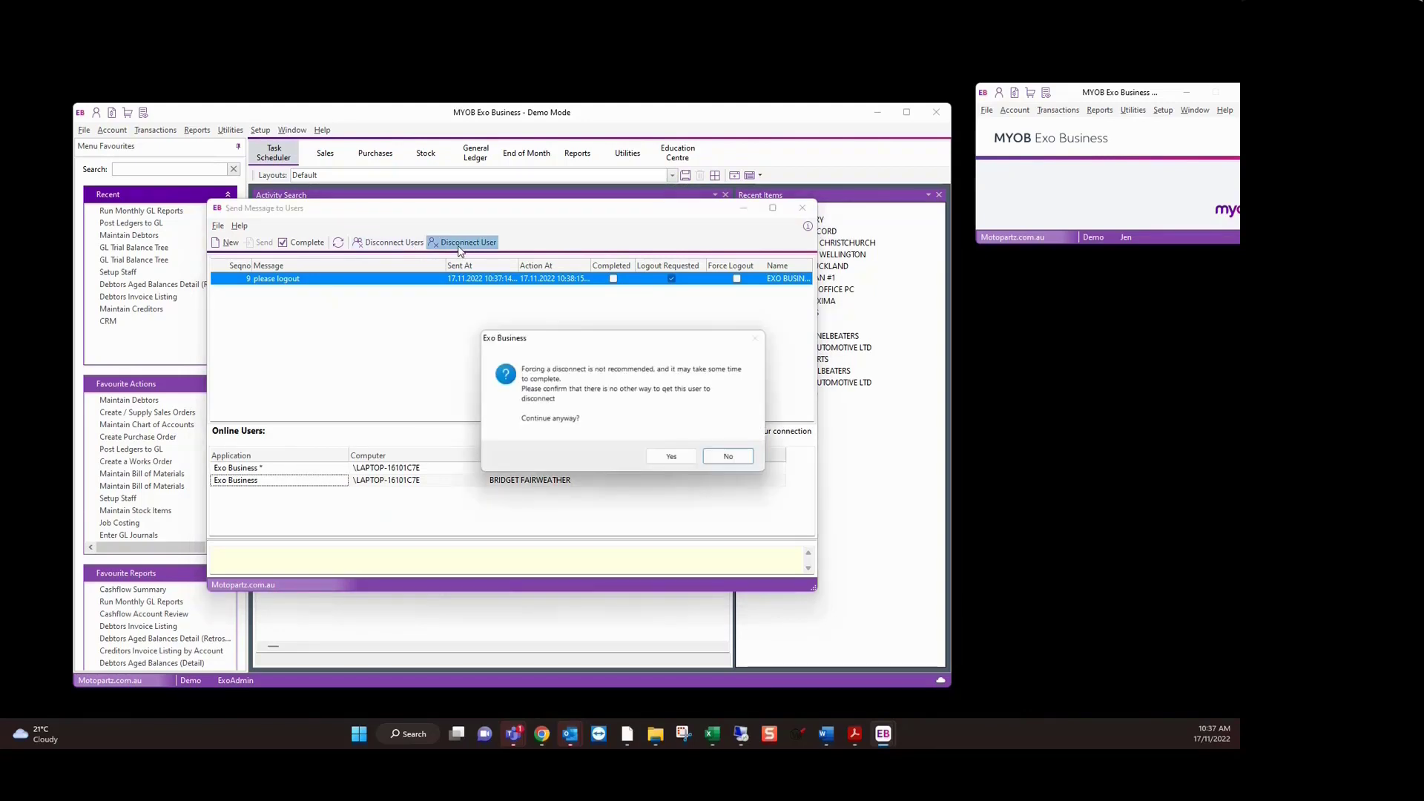
pyautogui.click(668, 456)
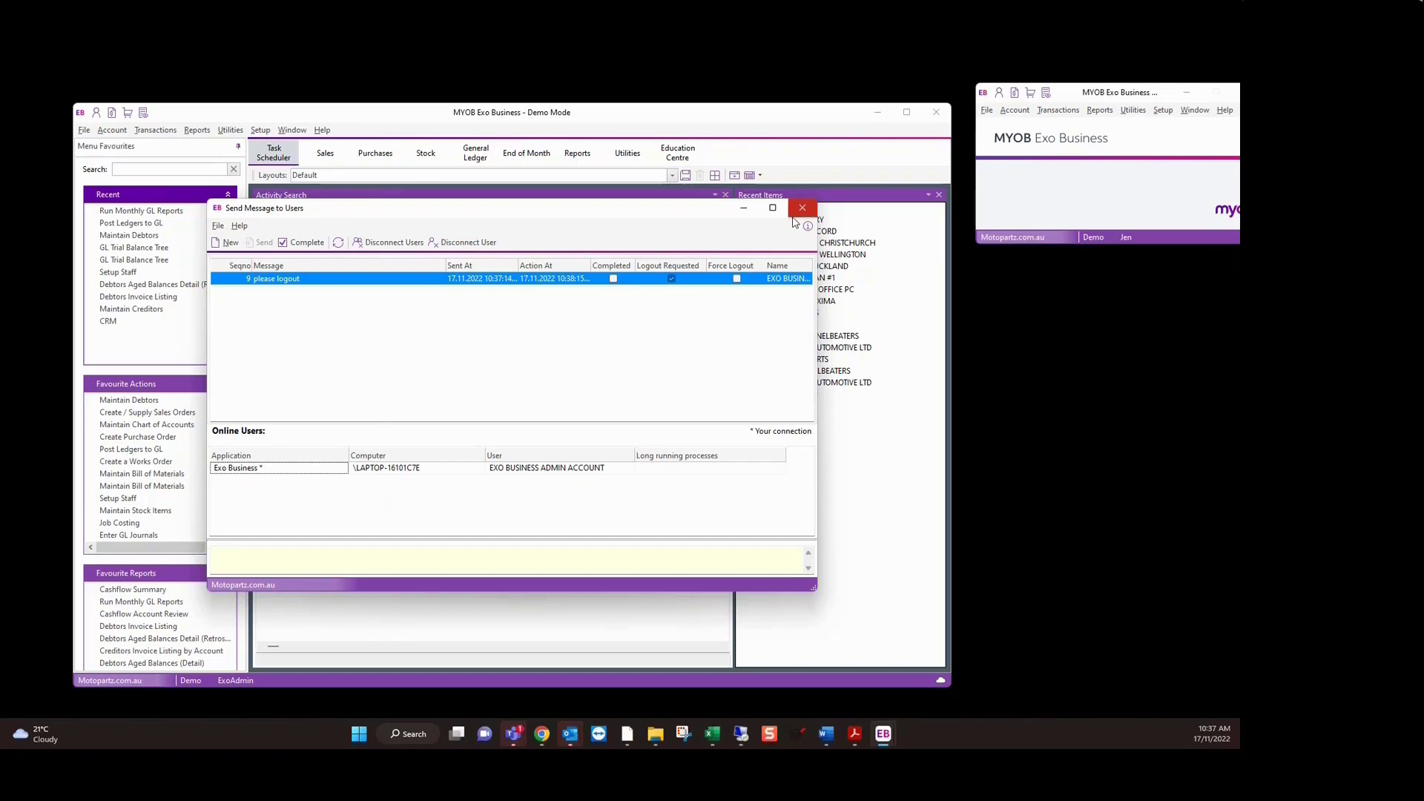
pyautogui.click(796, 215)
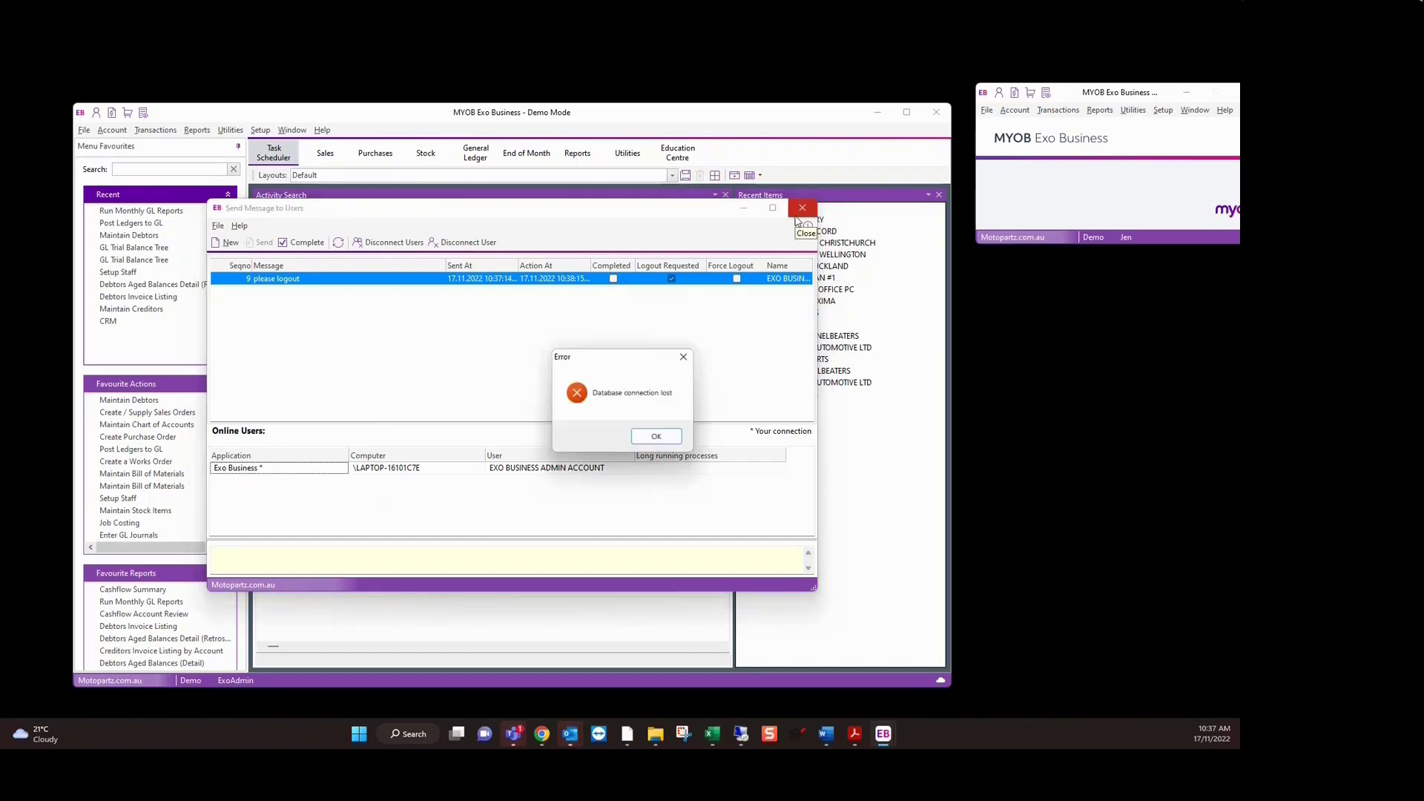
pyautogui.click(656, 436)
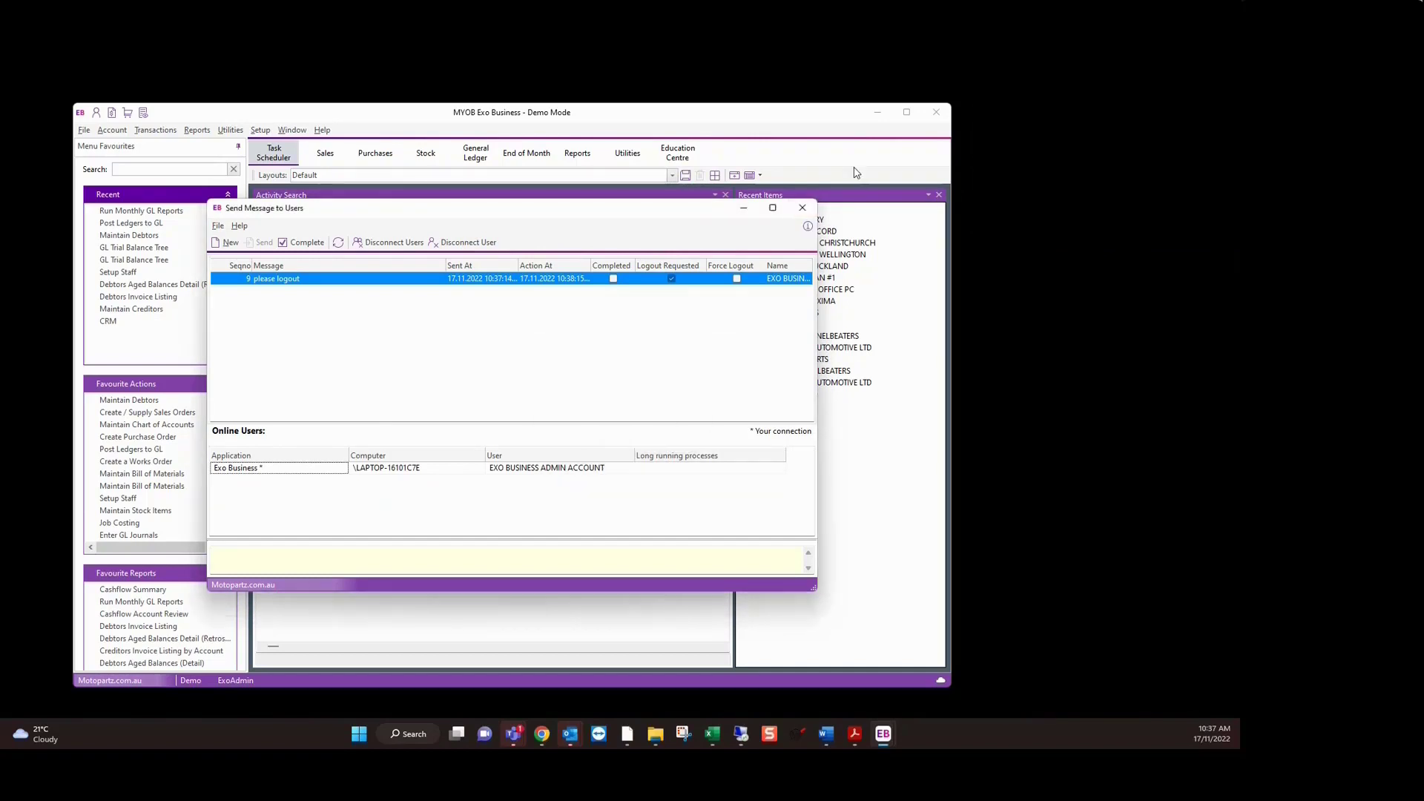
pyautogui.click(803, 209)
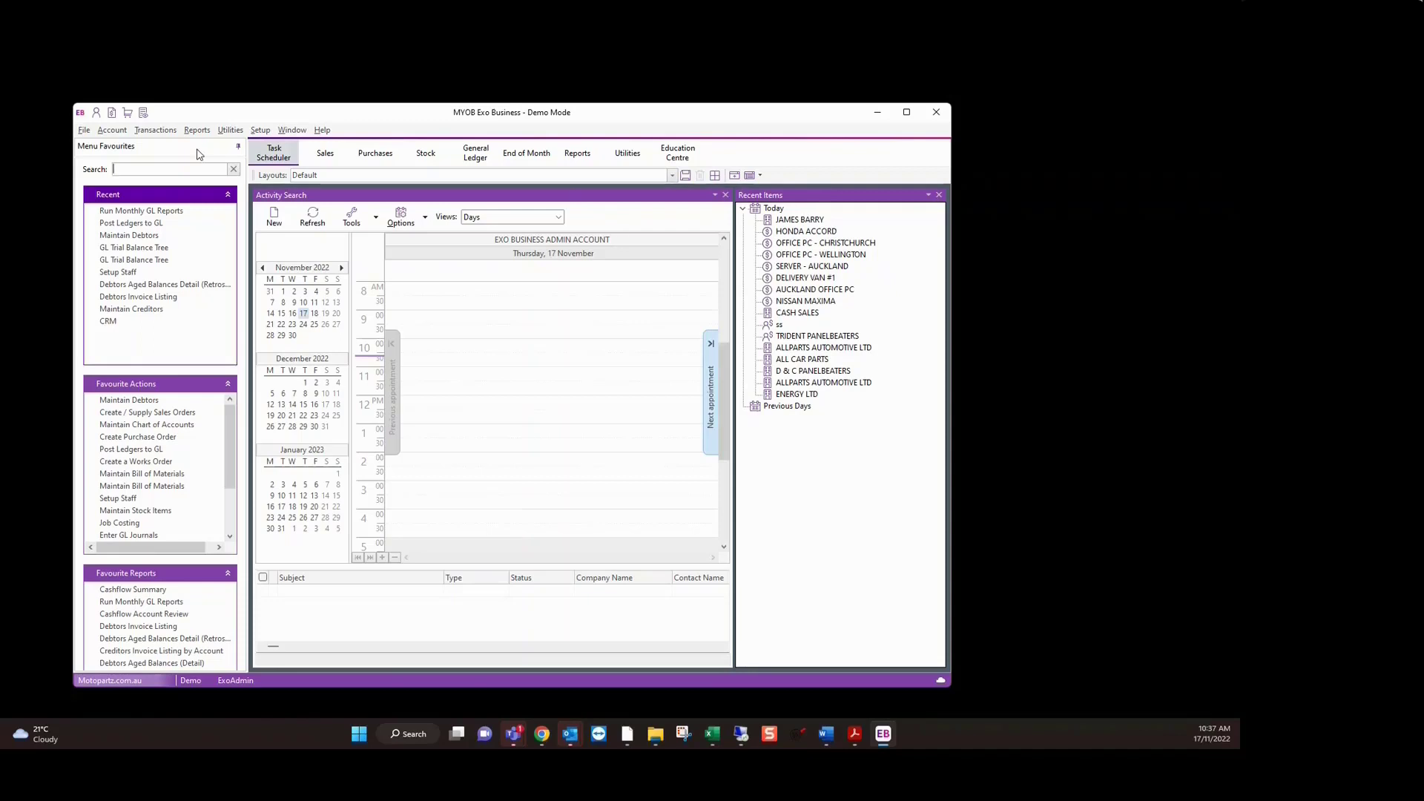
# Step: Open the Exo Business admin account's staff record, check its authority to disconnect users, and close the record
pyautogui.click(260, 131)
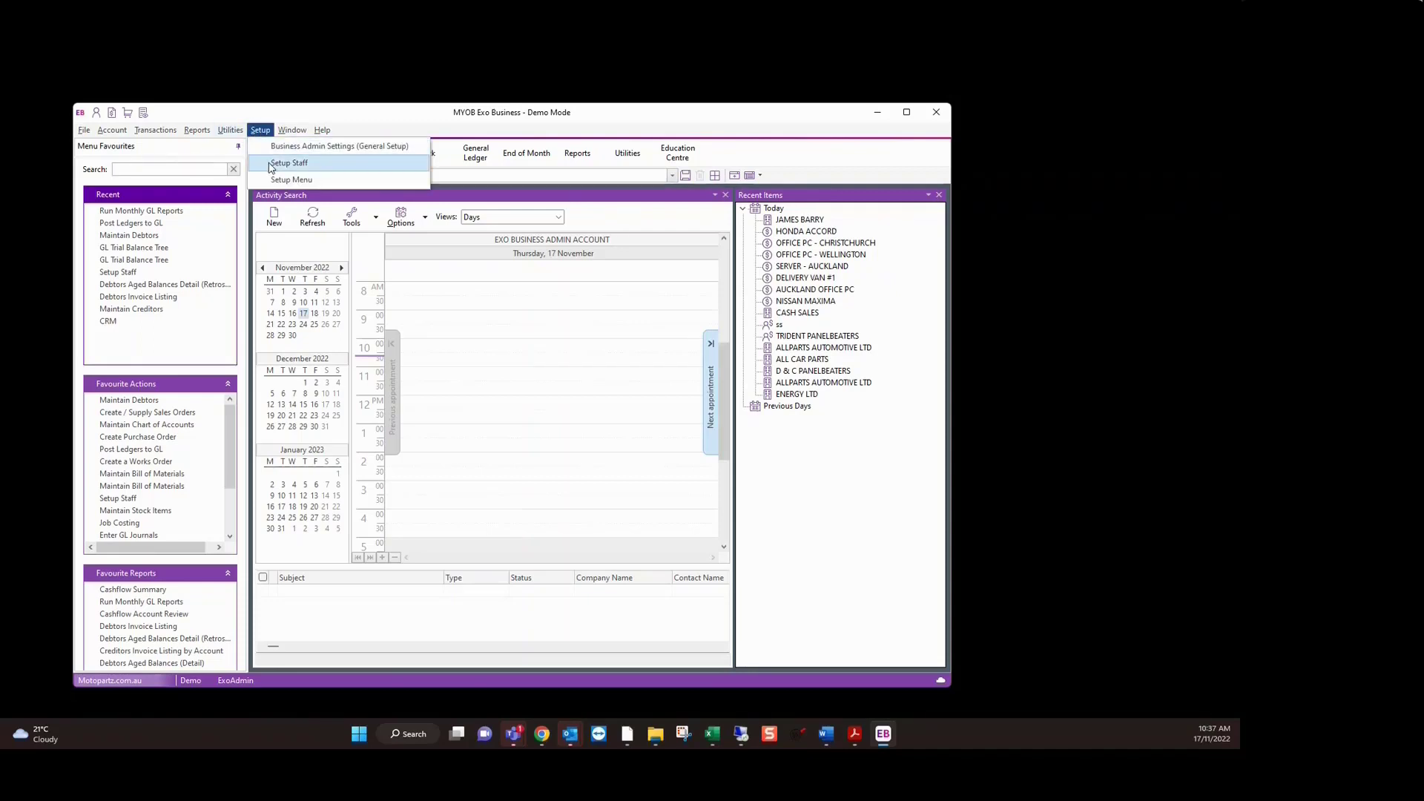
pyautogui.click(272, 163)
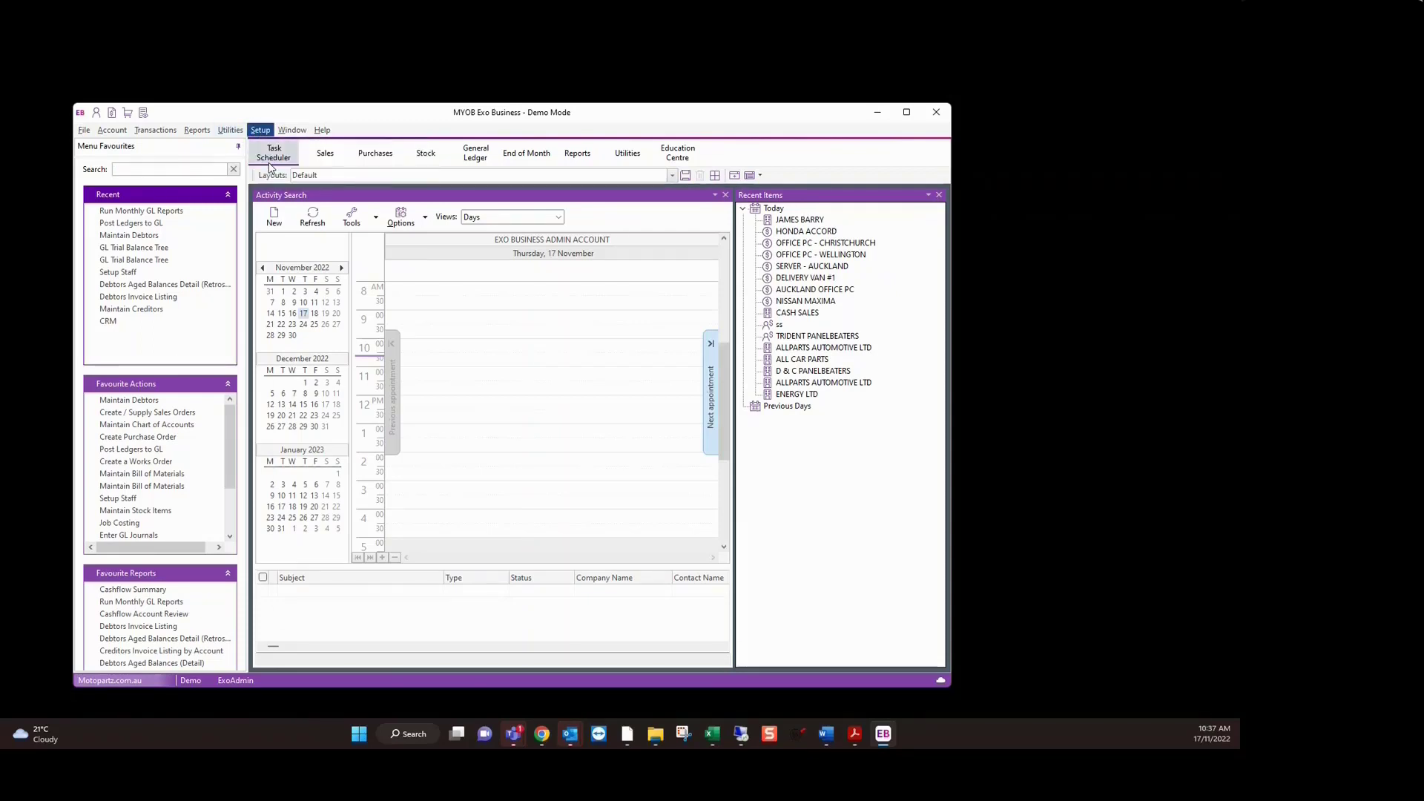
pyautogui.doubleClick(345, 353)
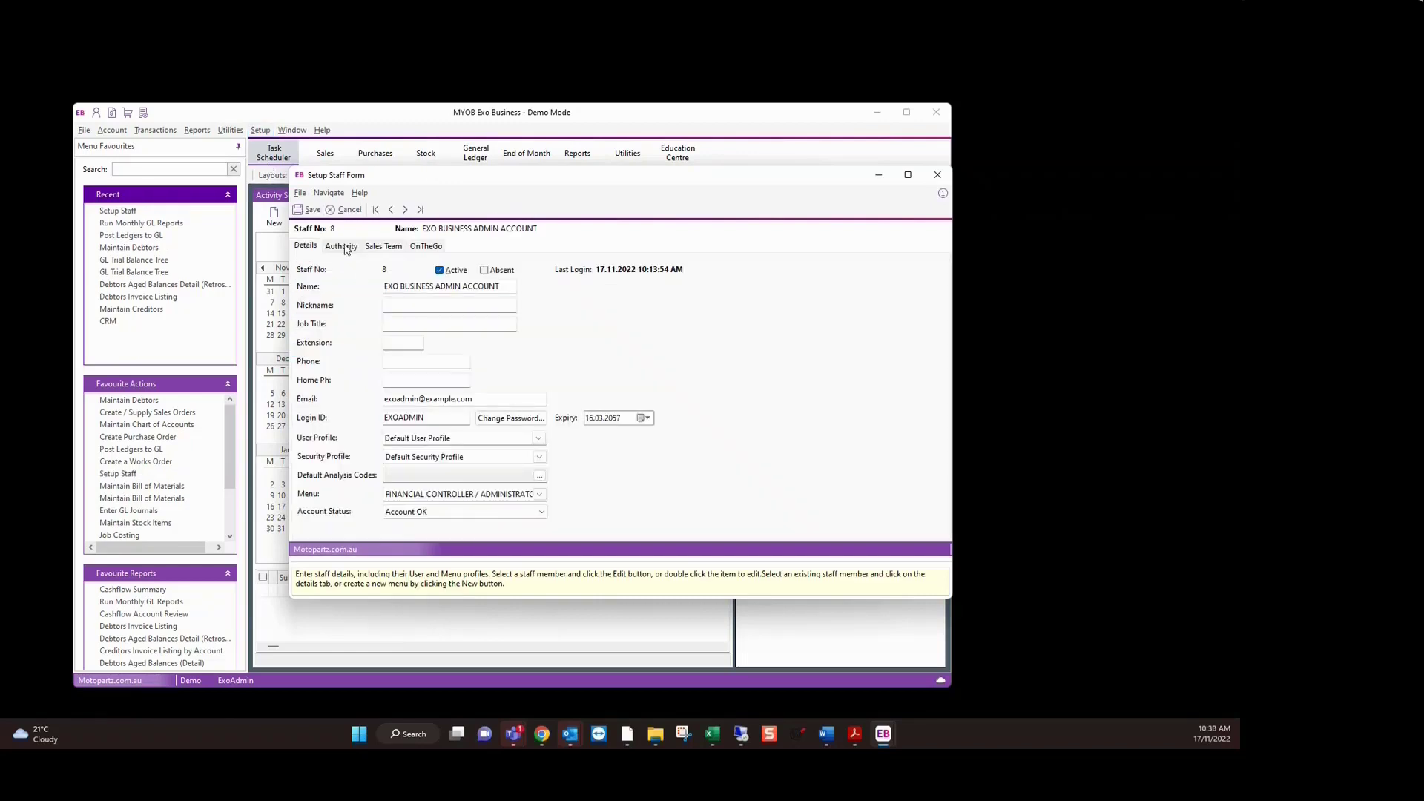
pyautogui.click(342, 247)
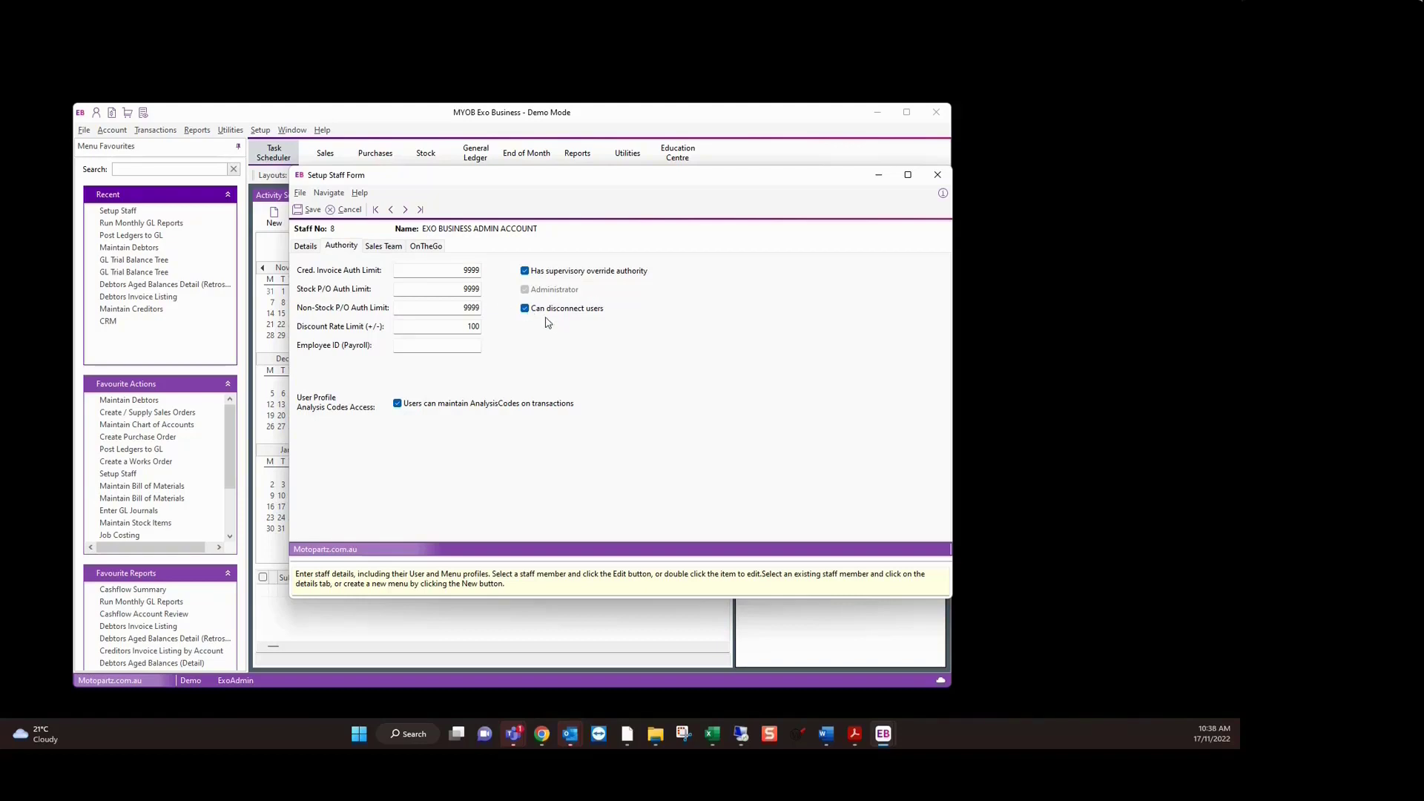
pyautogui.click(307, 247)
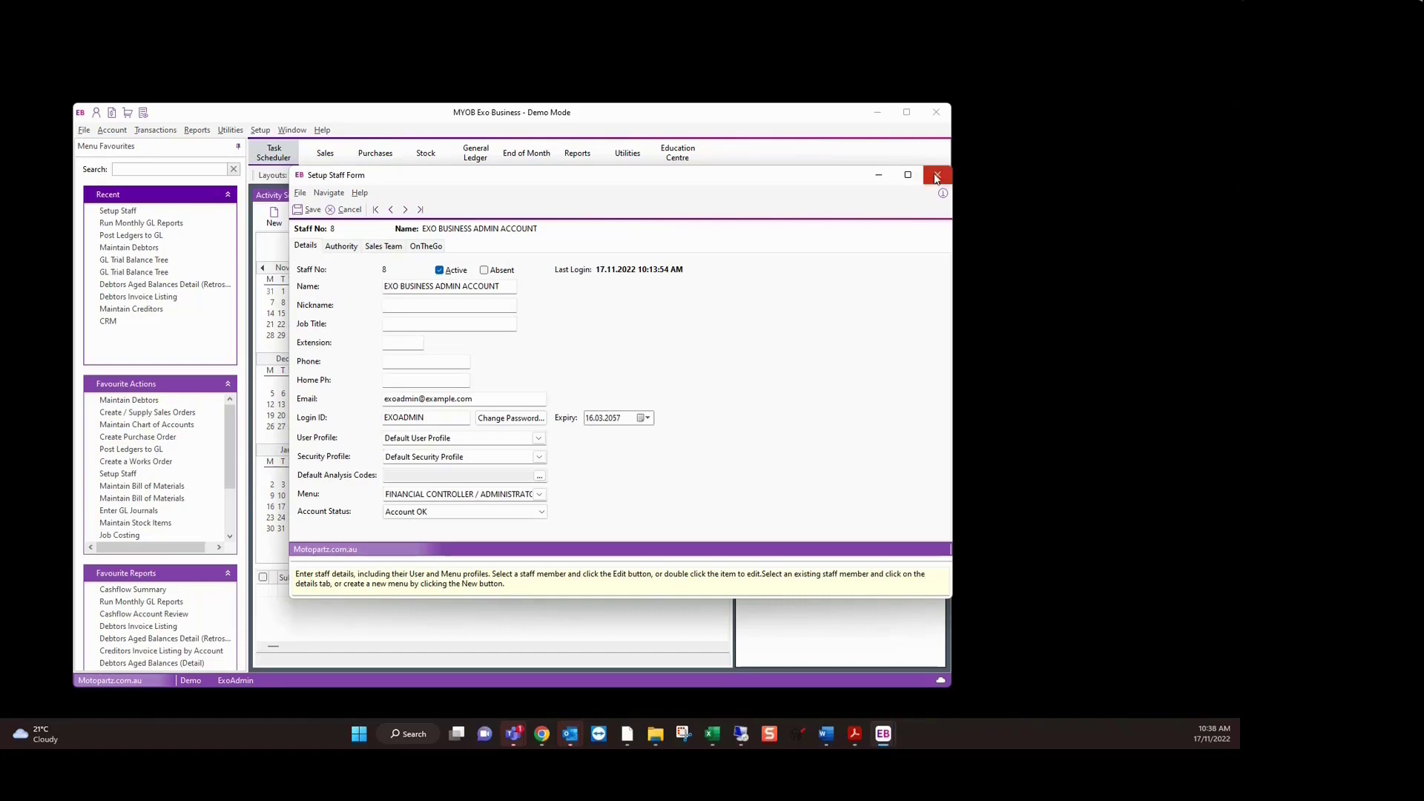
pyautogui.click(937, 176)
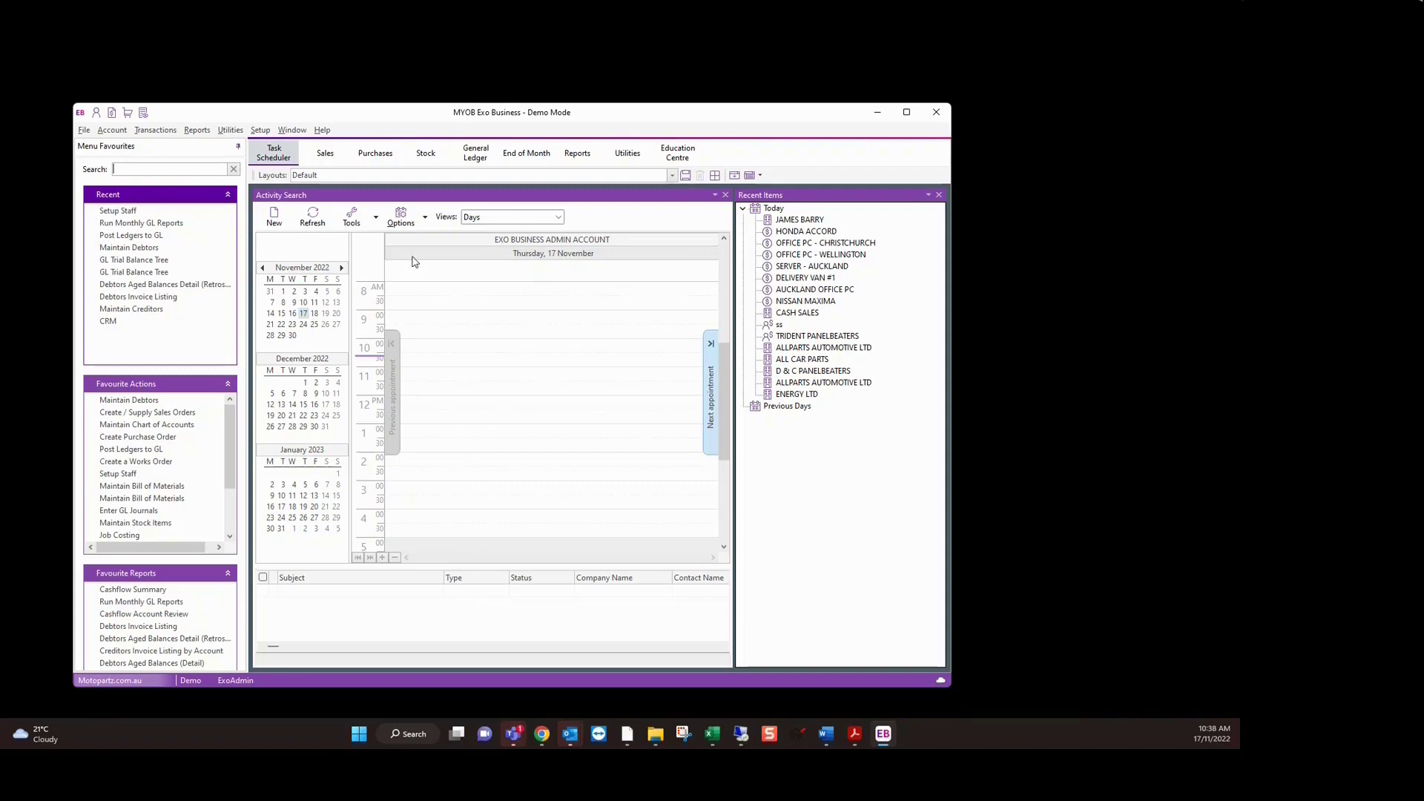
# Step: Open the Auckland Car Services Ltd debtor account from the Sales workflow and show its transactions
pyautogui.click(323, 154)
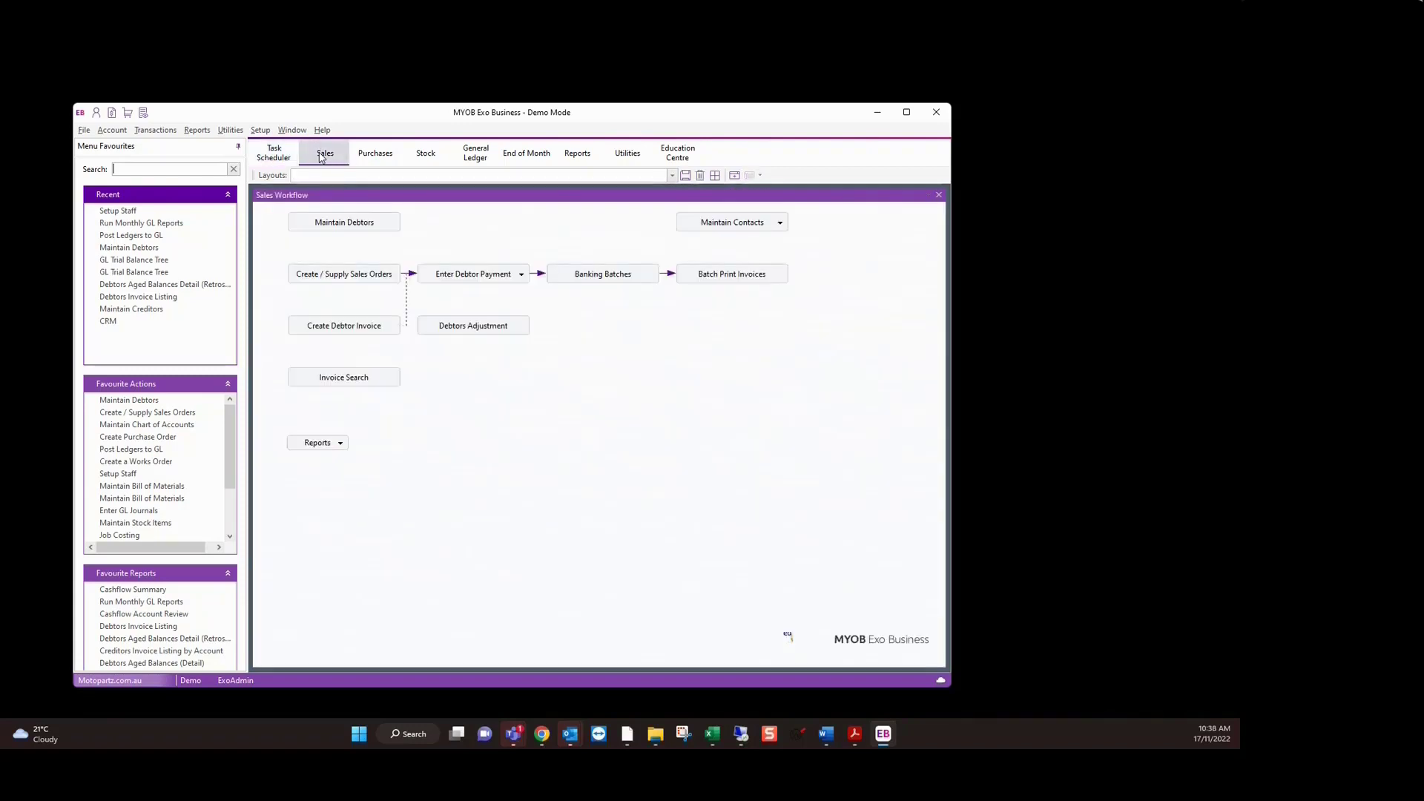
pyautogui.click(344, 224)
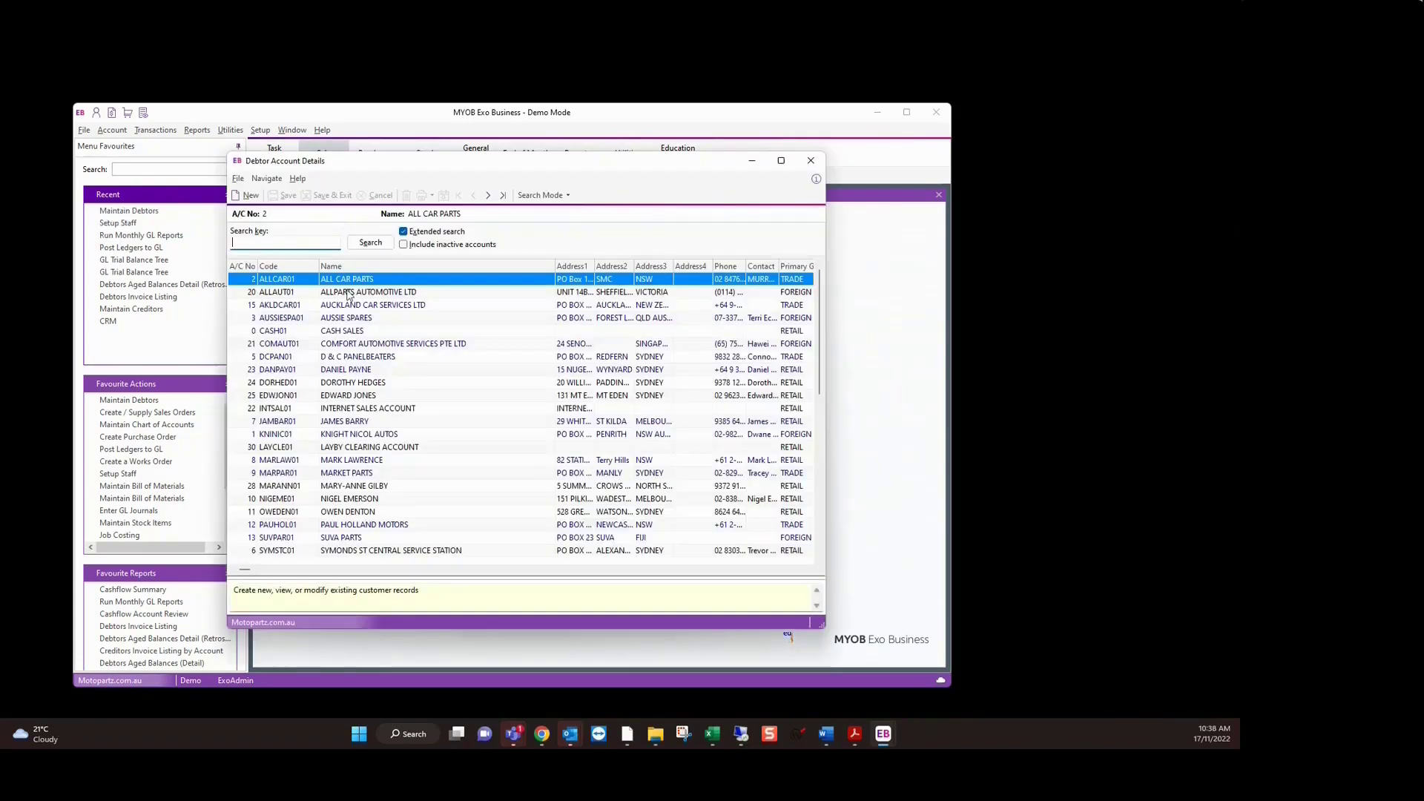
pyautogui.doubleClick(347, 305)
pyautogui.click(368, 231)
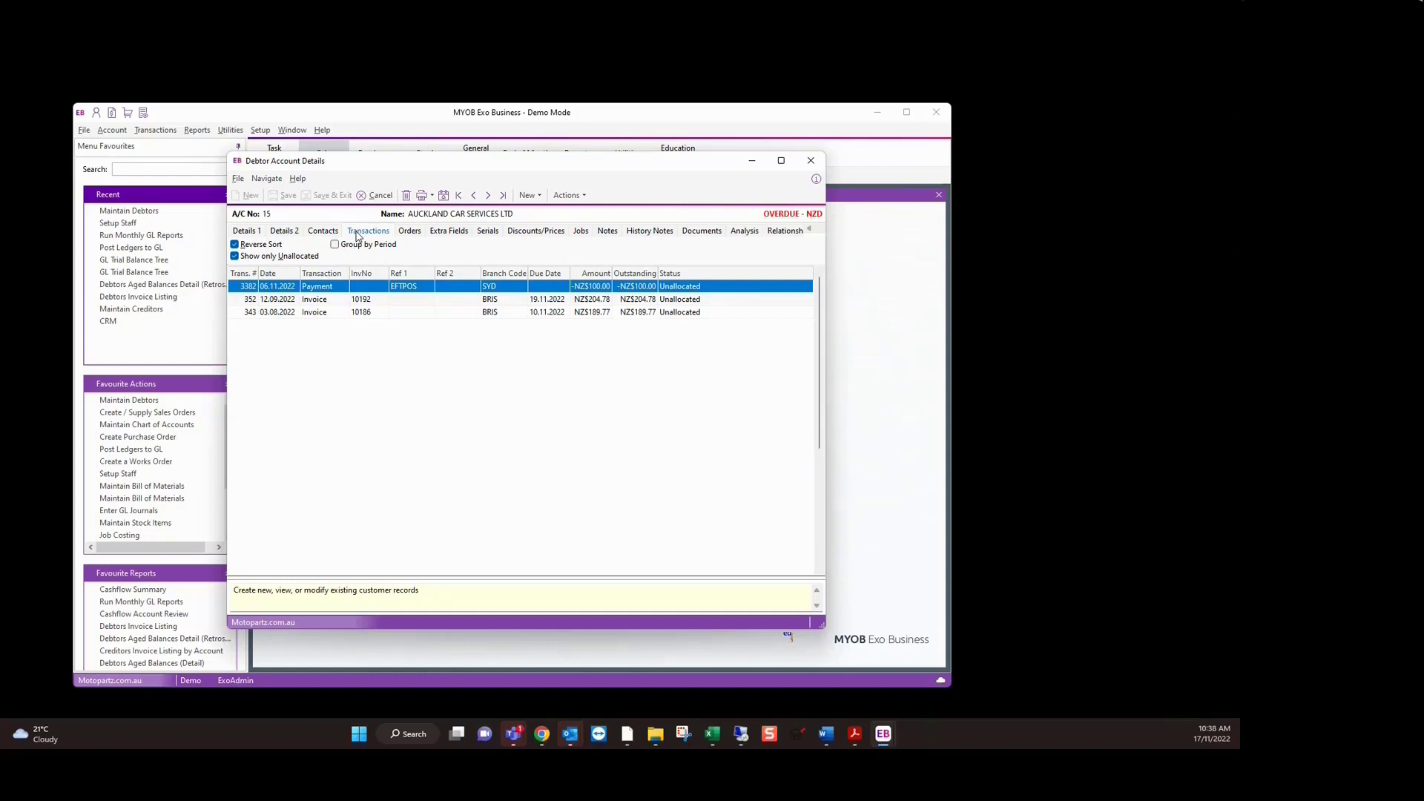
pyautogui.rightClick(407, 279)
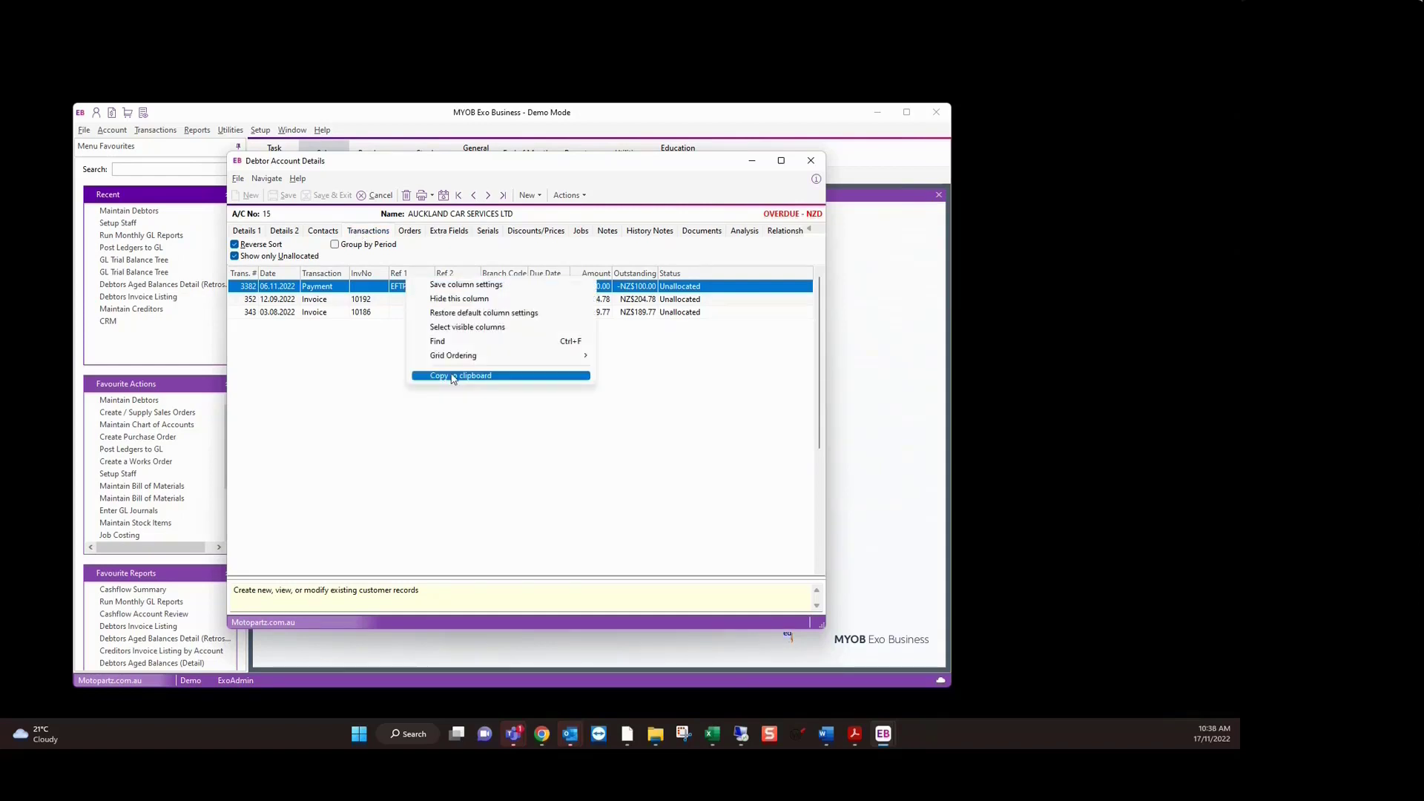
pyautogui.click(357, 344)
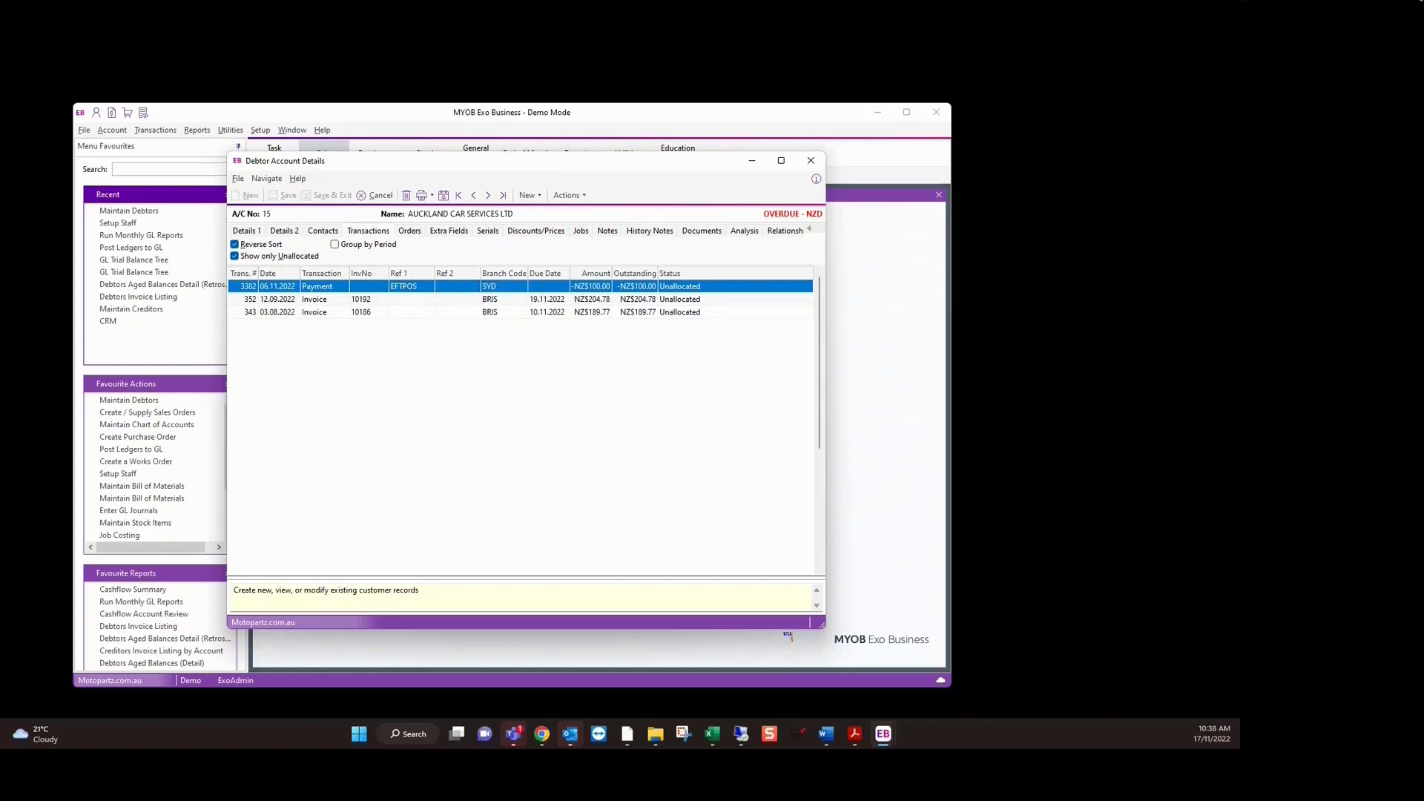
pyautogui.hotkey('alt', 'Tab')
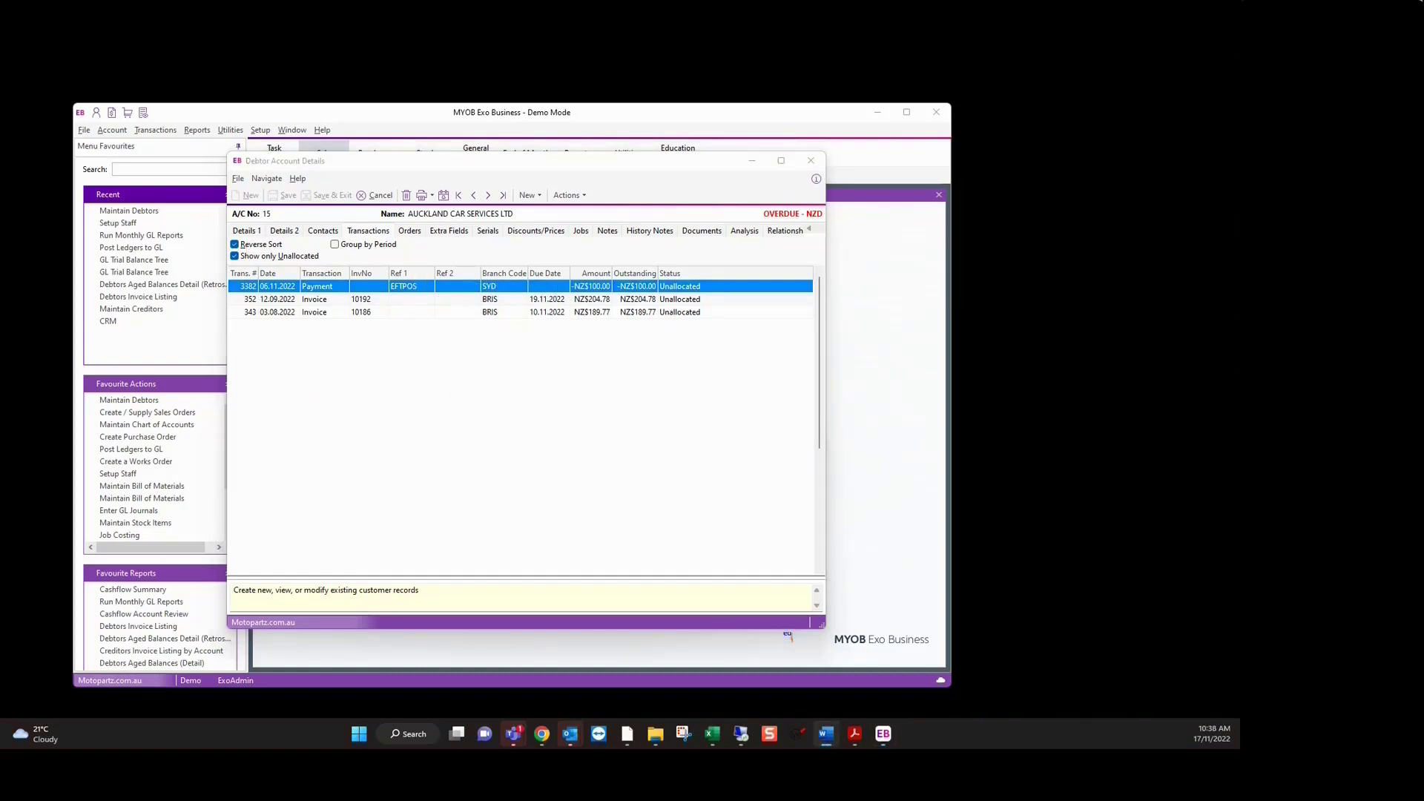
# Step: Add the Age, Batch No, GLBatch No and Exchrate columns to the debtor's transactions grid
pyautogui.rightClick(410, 275)
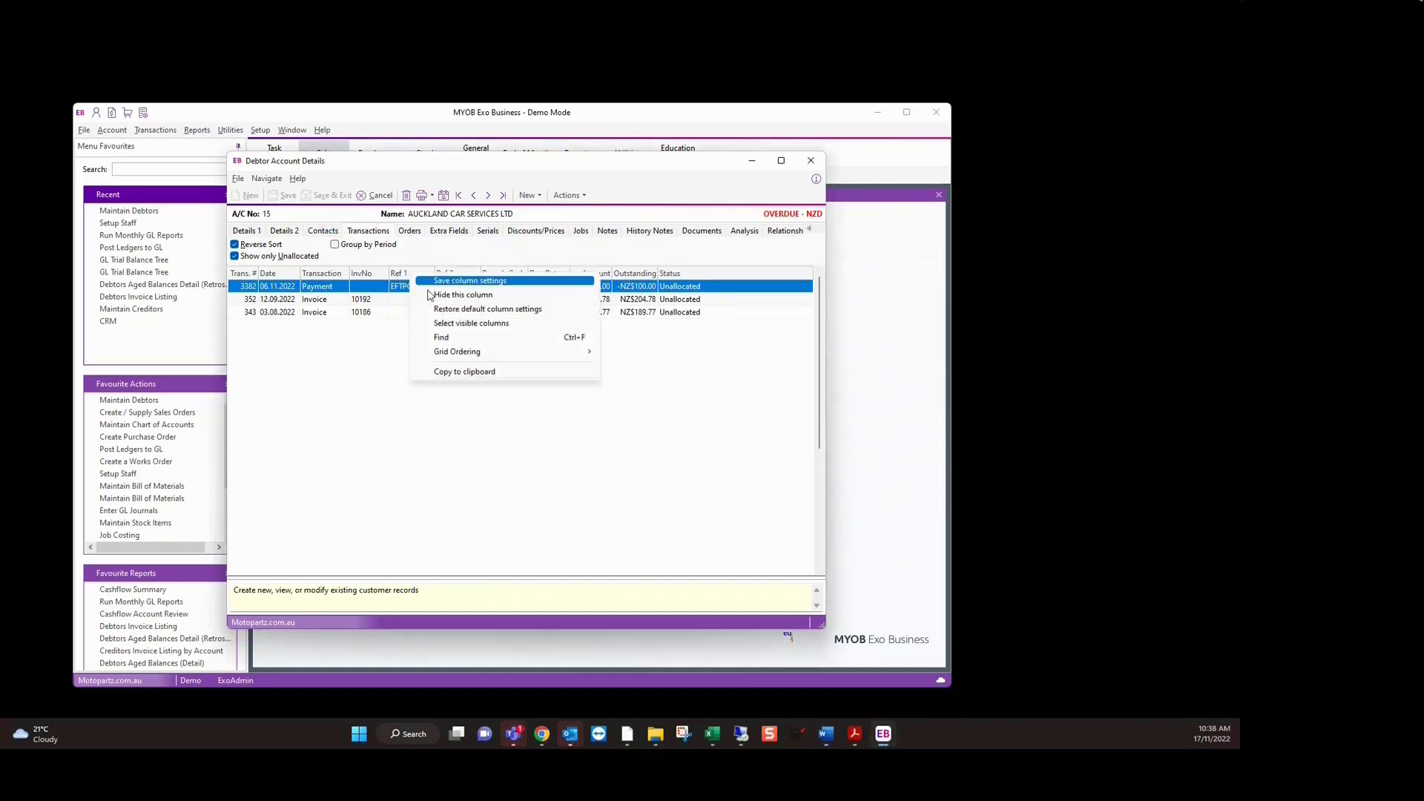
pyautogui.click(442, 327)
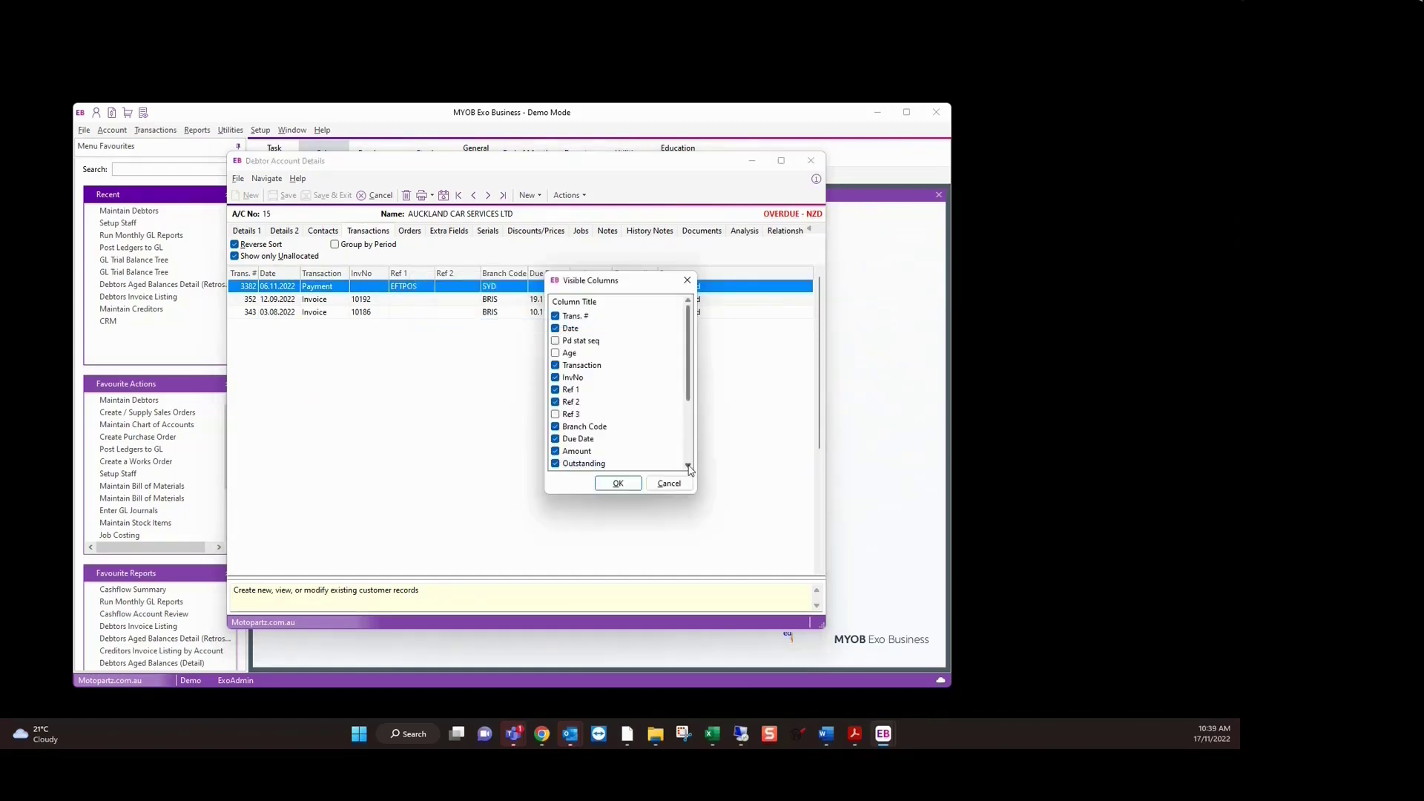
pyautogui.scroll(-3, 688, 468)
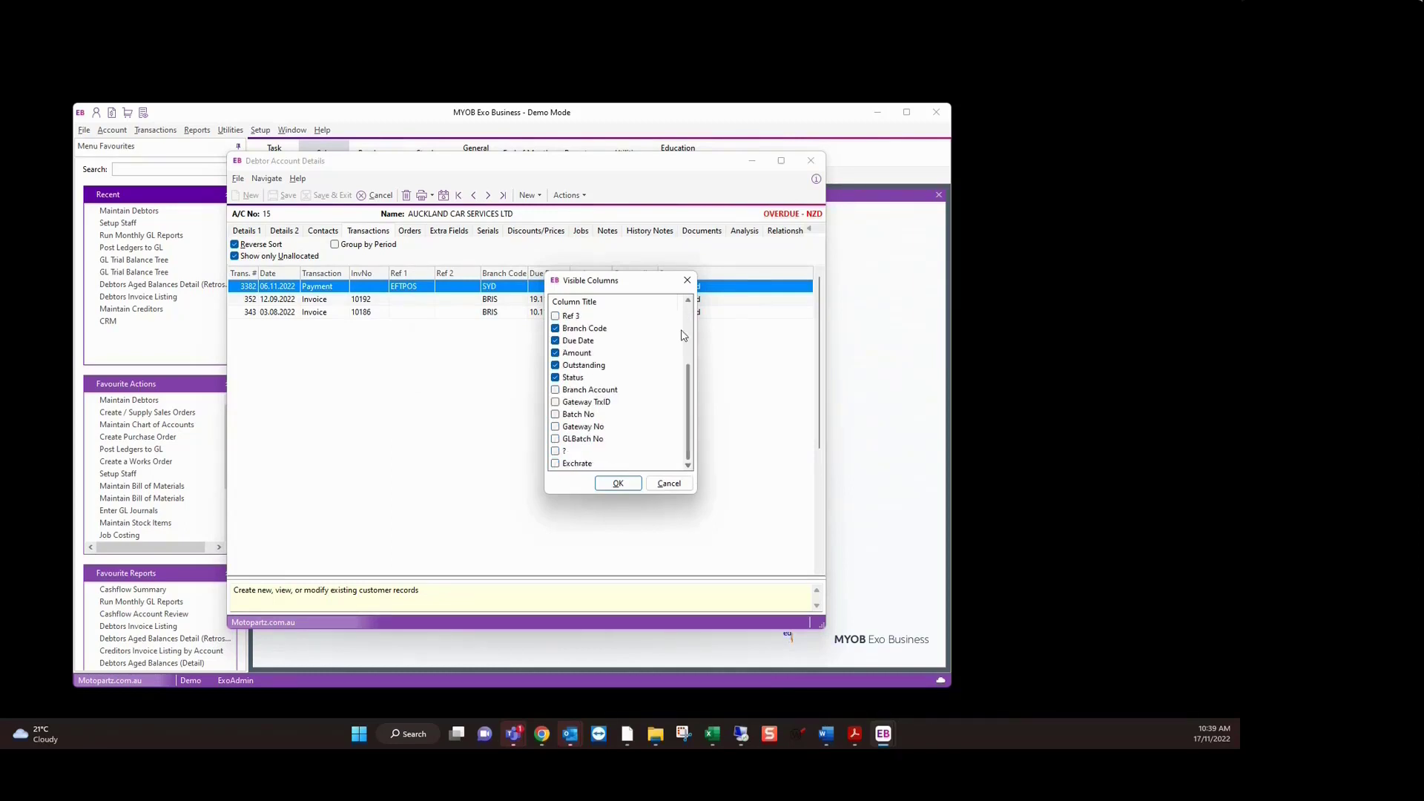
pyautogui.scroll(3, 683, 335)
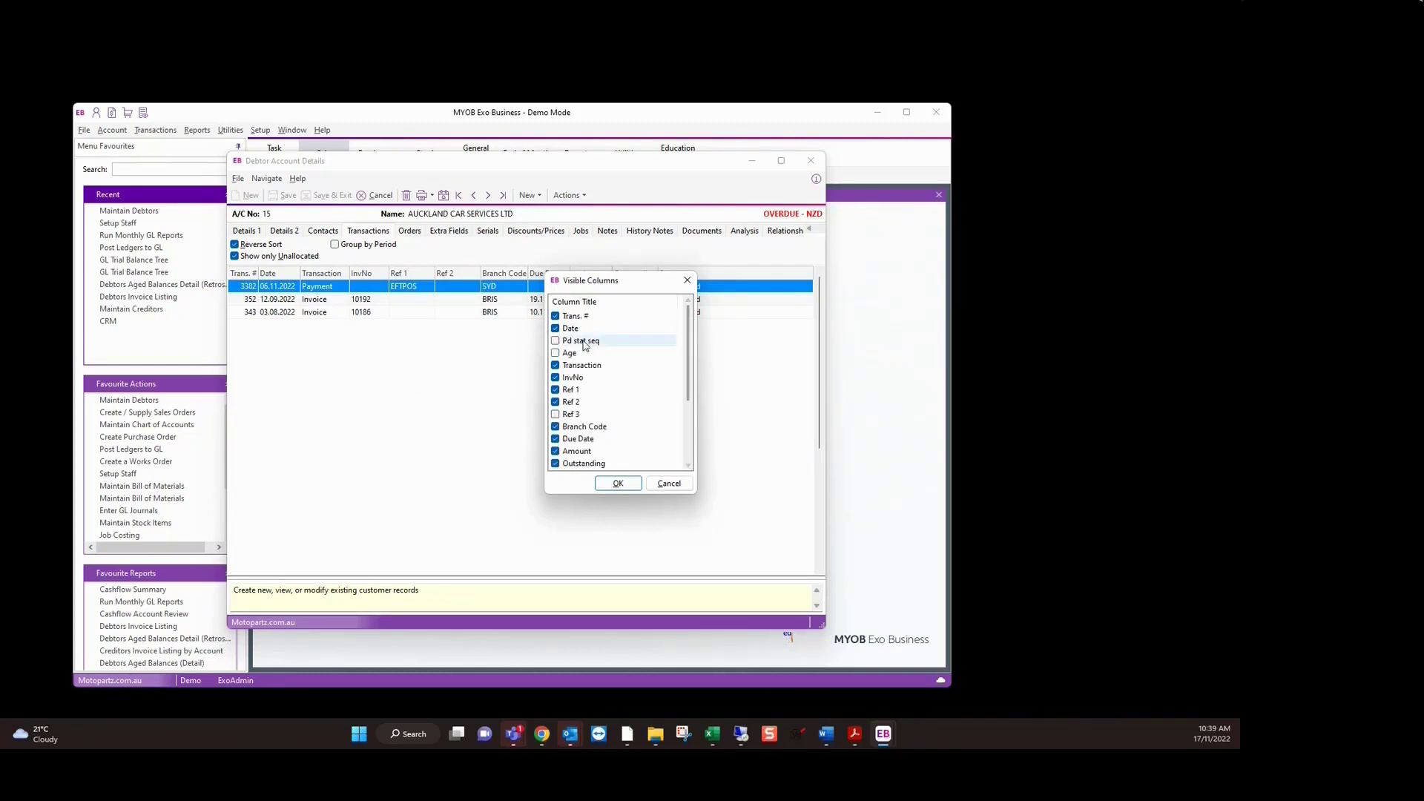
pyautogui.click(556, 353)
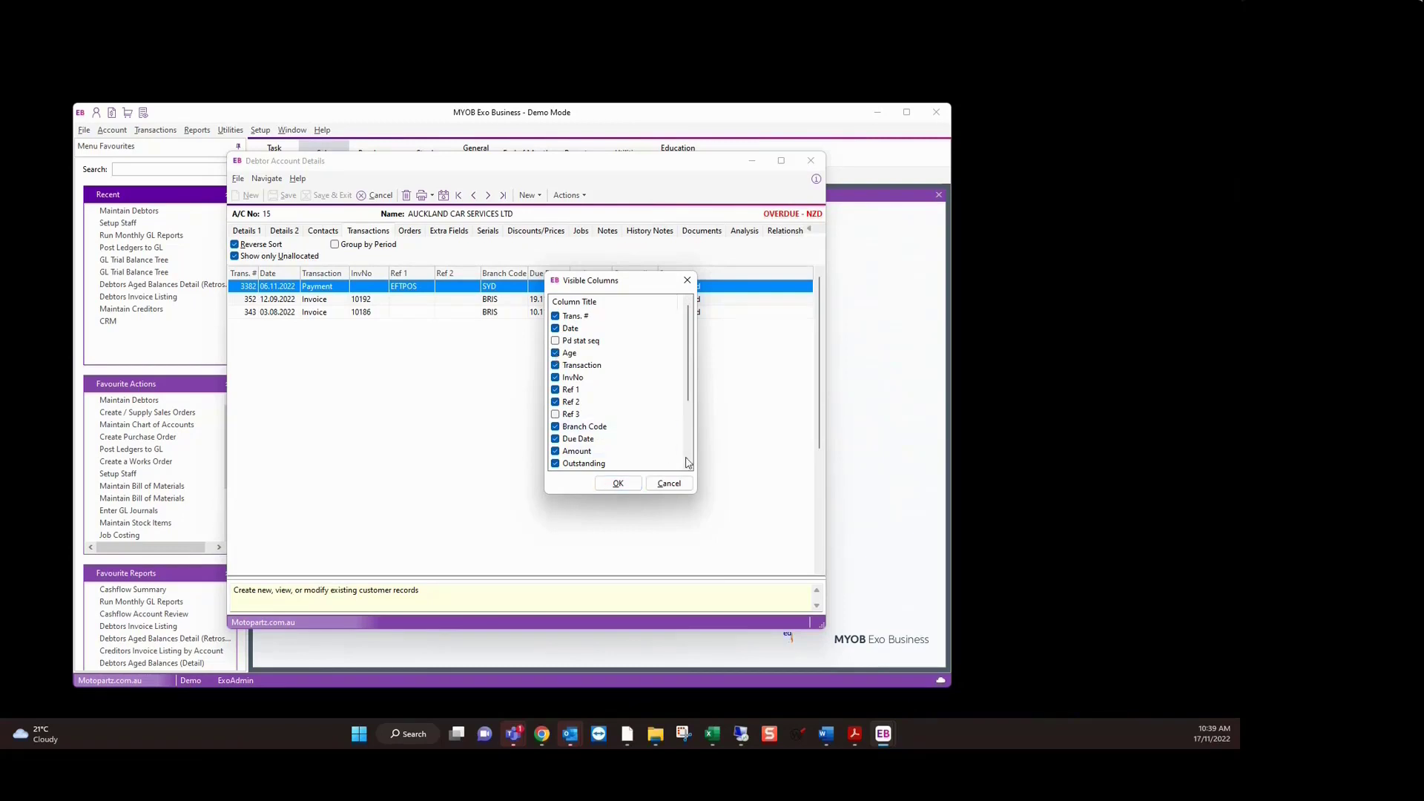
pyautogui.scroll(-3, 689, 460)
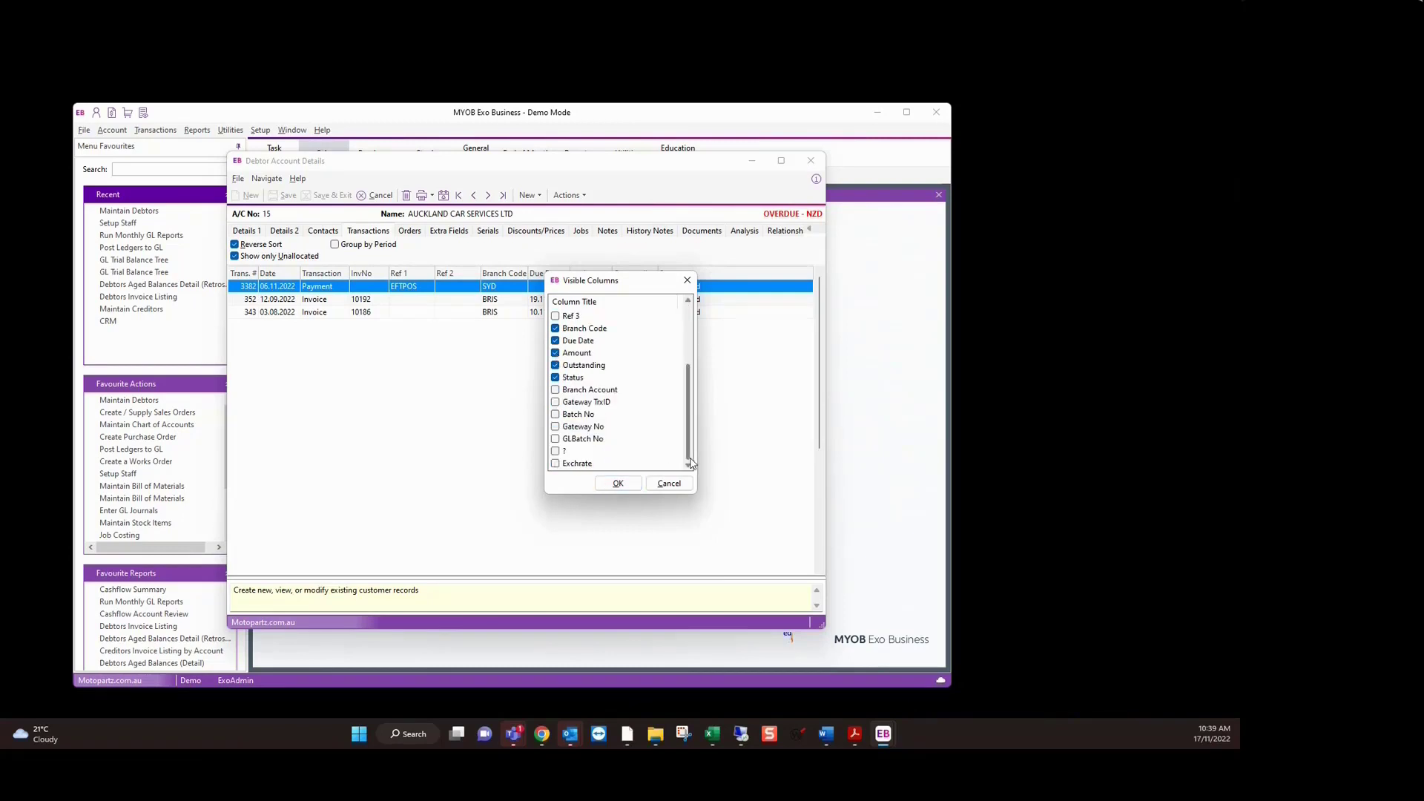
pyautogui.click(555, 414)
pyautogui.click(555, 439)
pyautogui.click(556, 464)
pyautogui.click(617, 483)
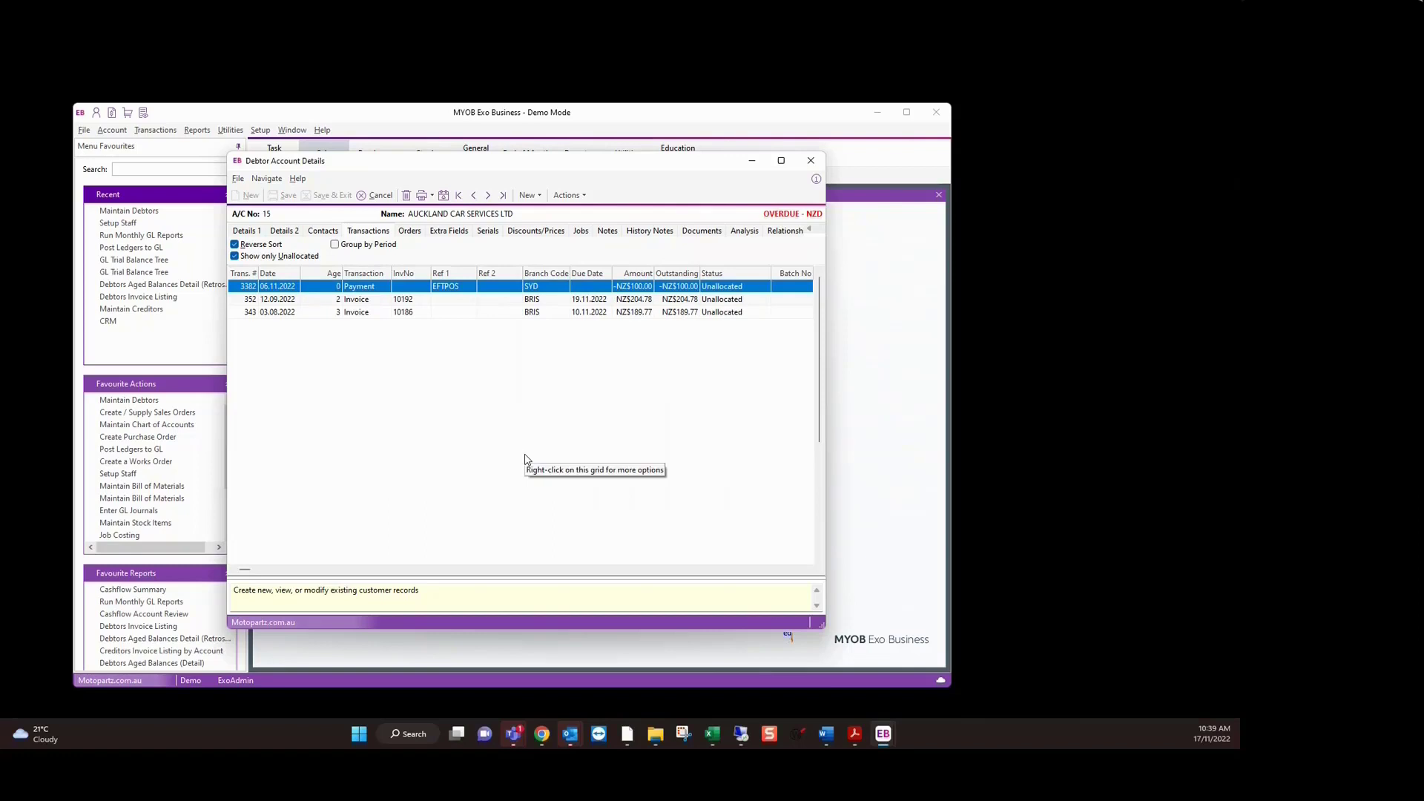
# Step: Review the added columns across the debtor's transactions grid and check which columns are selected in the visible columns list
pyautogui.click(764, 569)
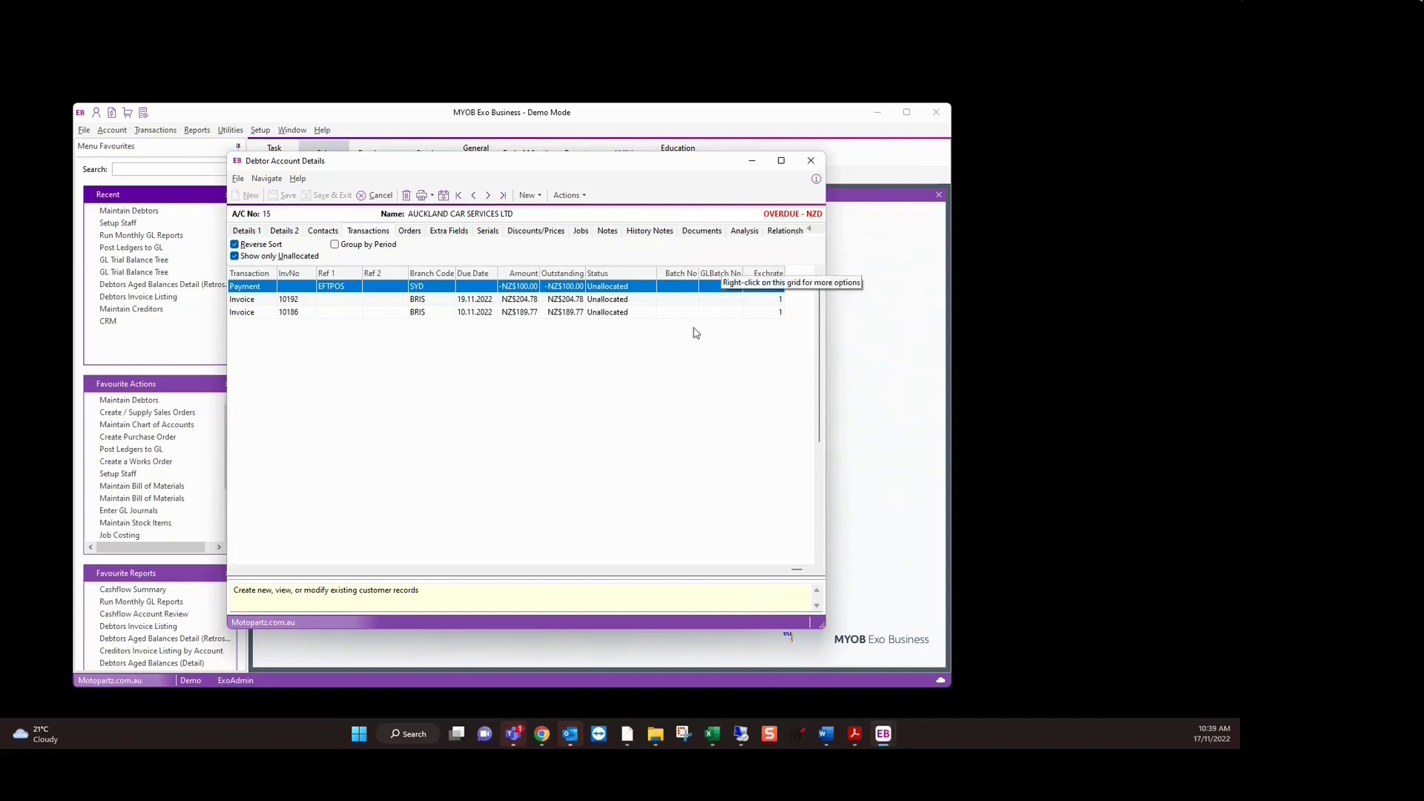
pyautogui.click(268, 572)
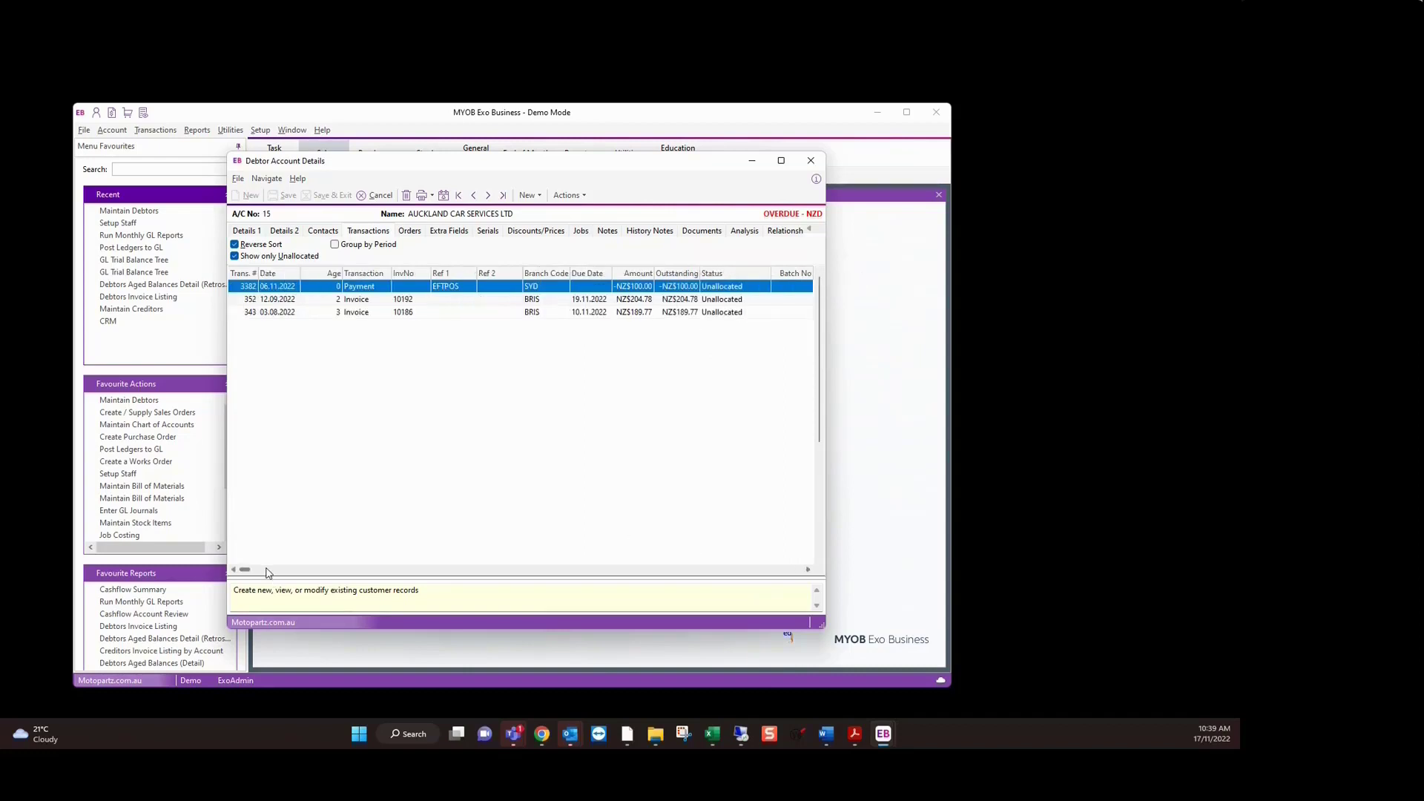
pyautogui.rightClick(540, 277)
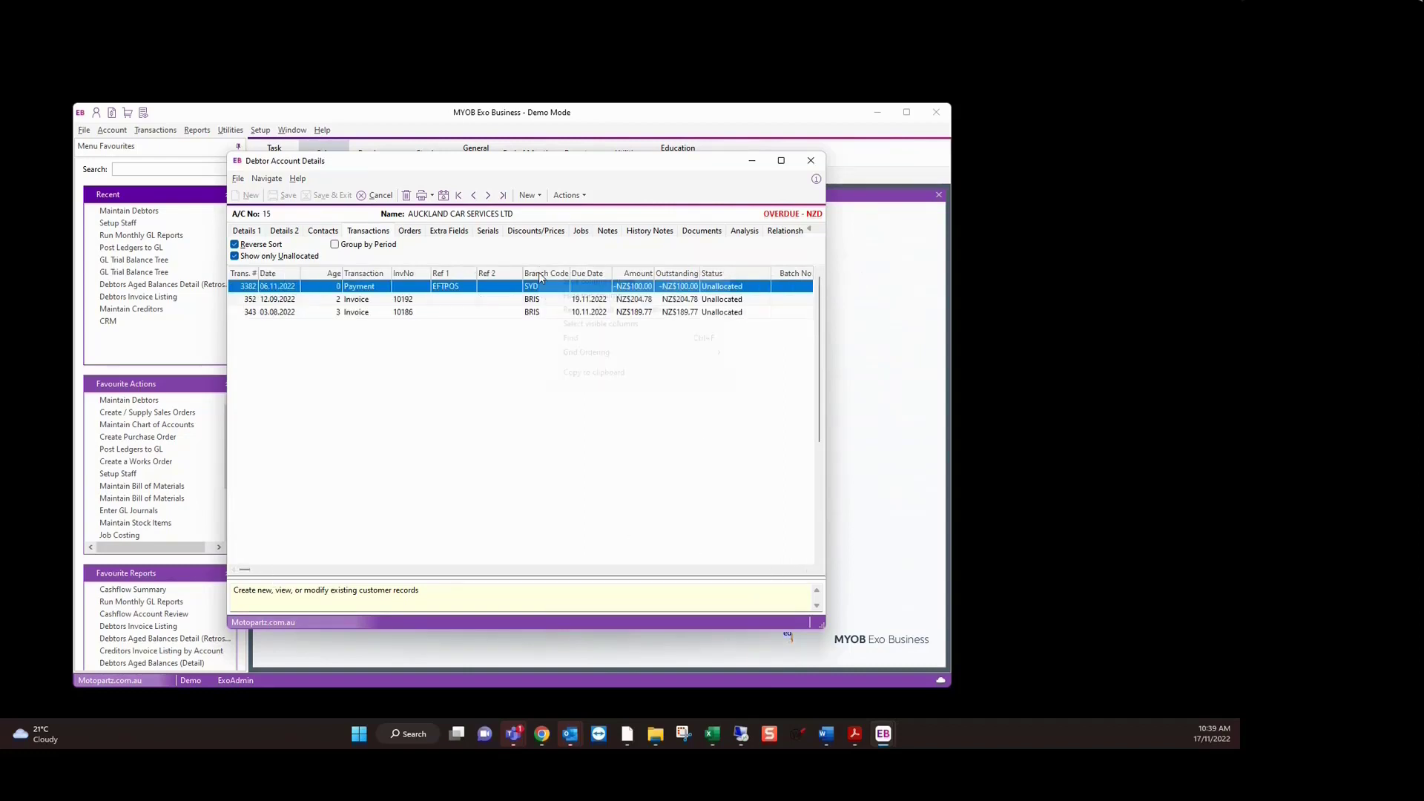
pyautogui.click(597, 323)
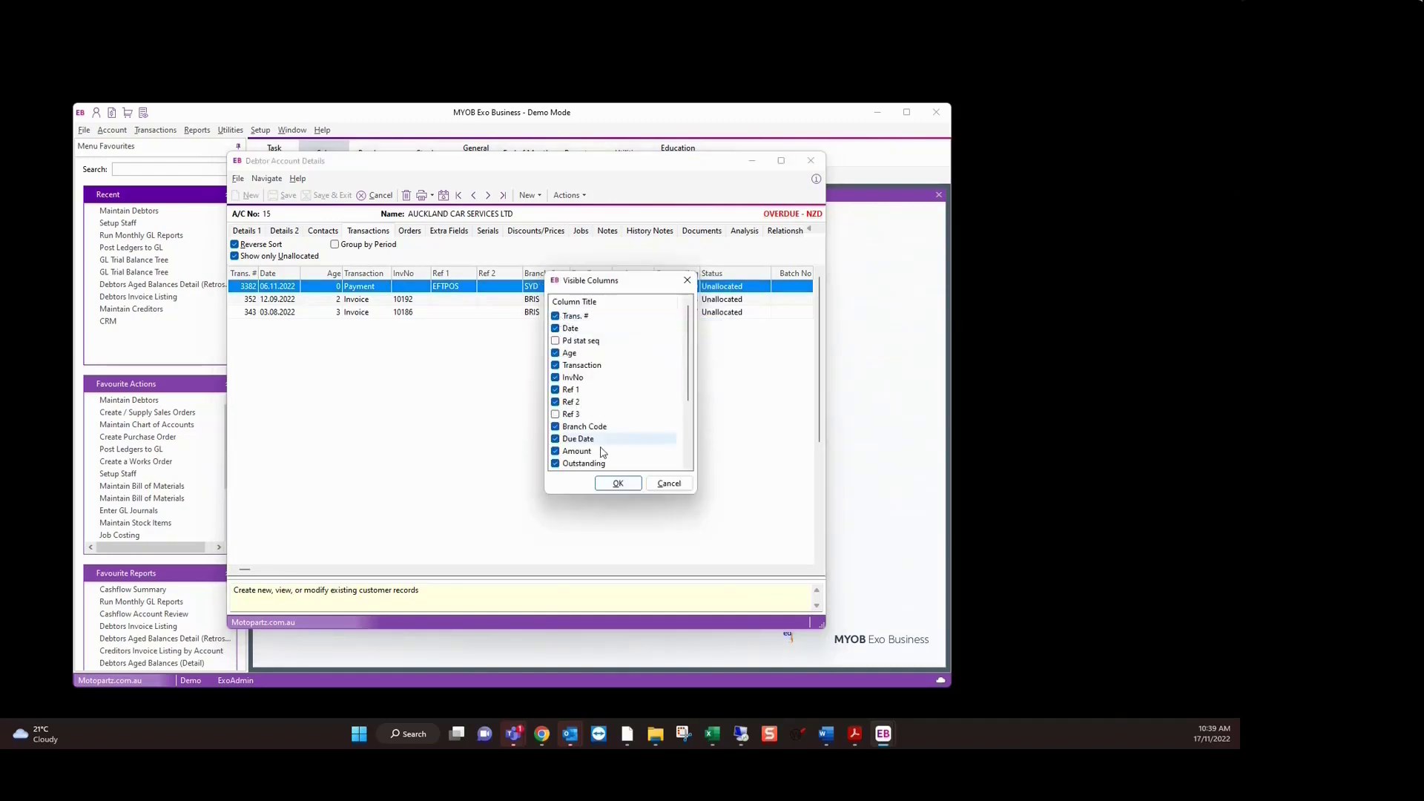
pyautogui.scroll(-3, 688, 415)
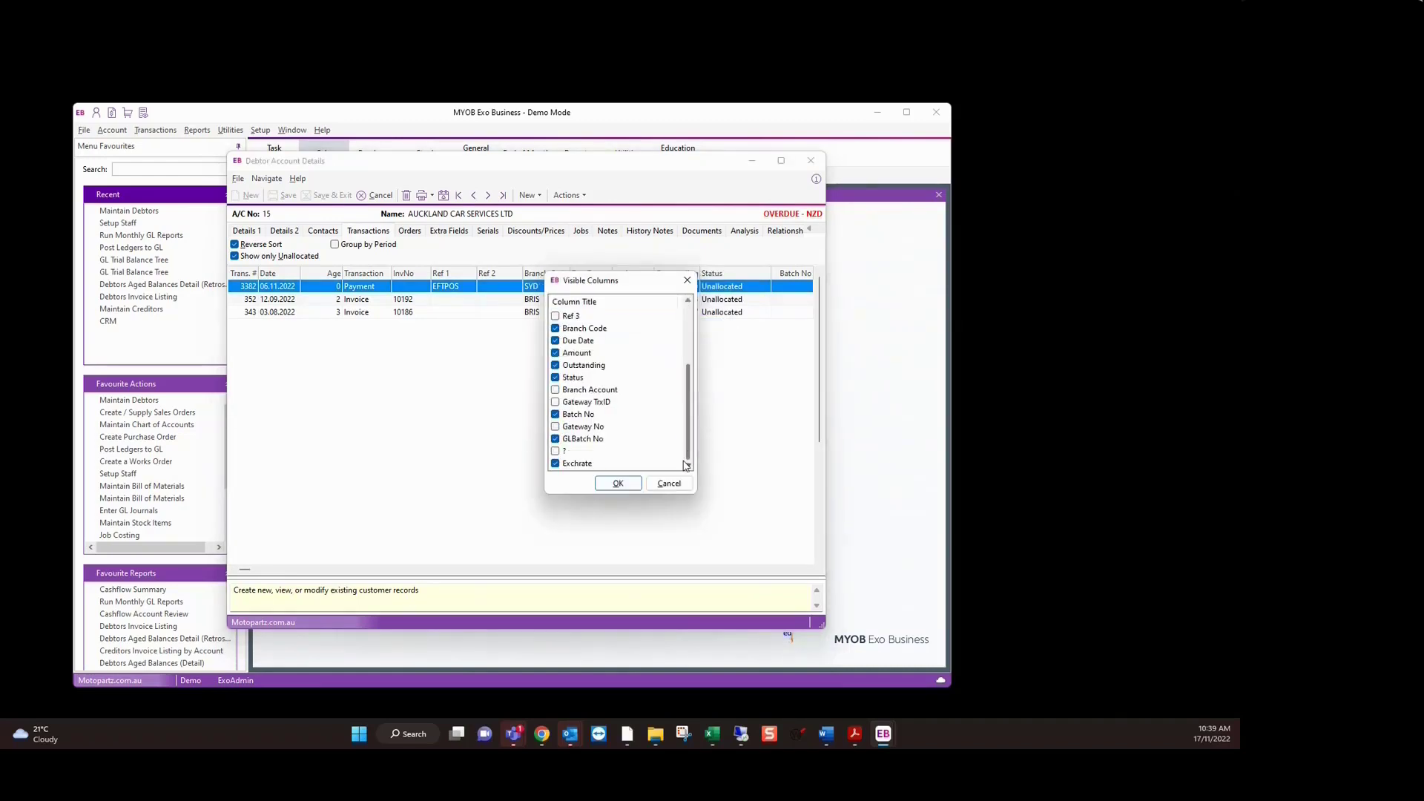
pyautogui.click(618, 482)
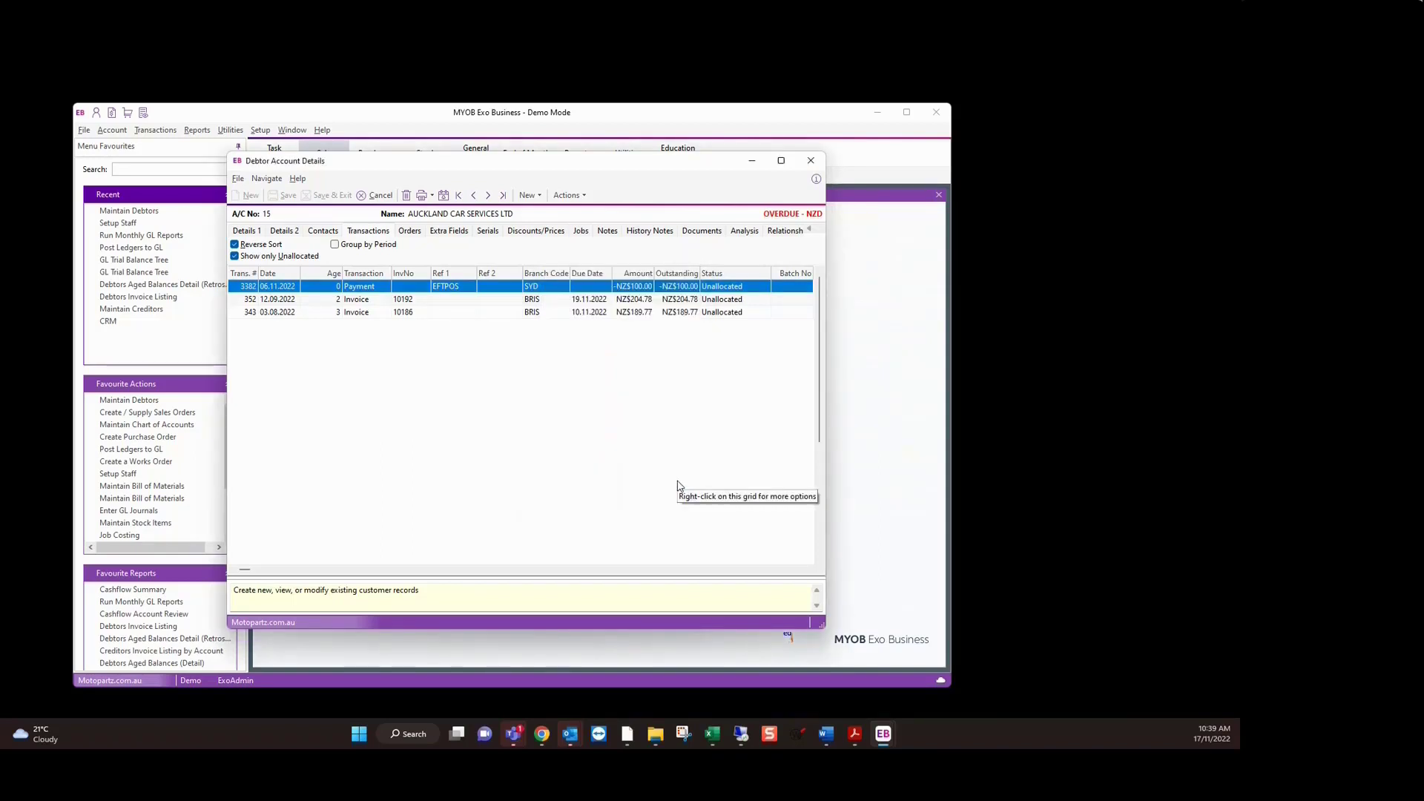
pyautogui.click(770, 569)
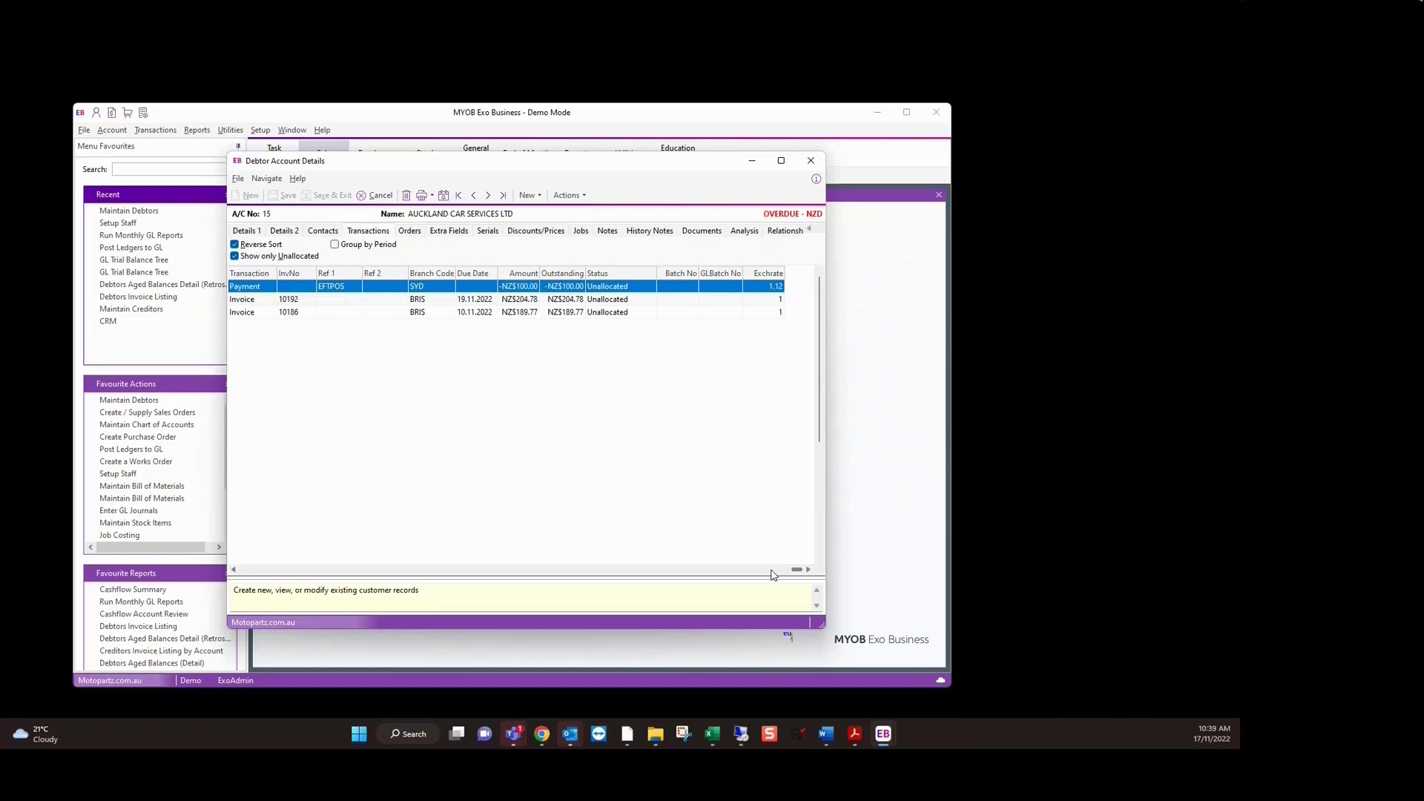
pyautogui.click(317, 570)
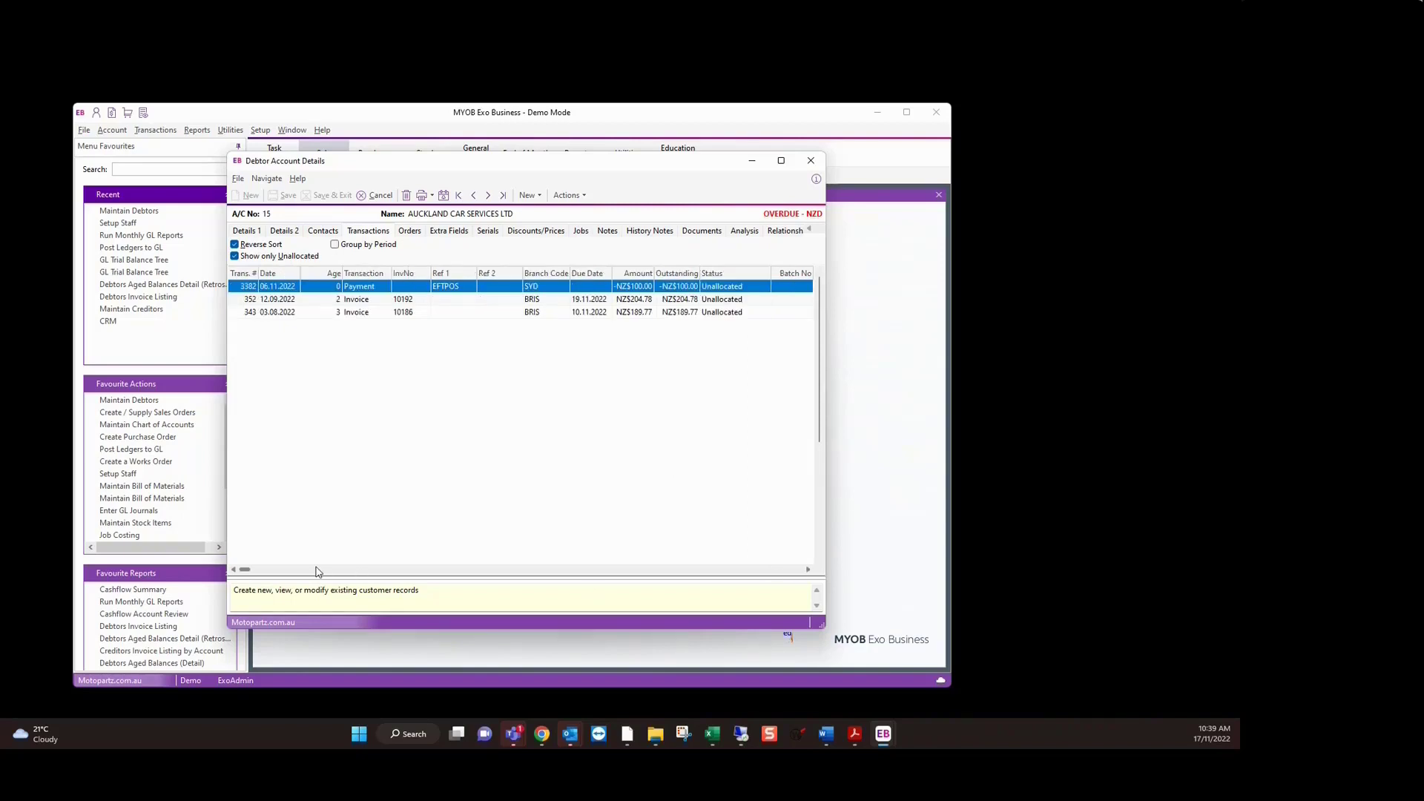
# Step: Move the Exchrate column to just before InvNo, widen the Due Date column slightly, and save the grid's column settings
pyautogui.click(780, 571)
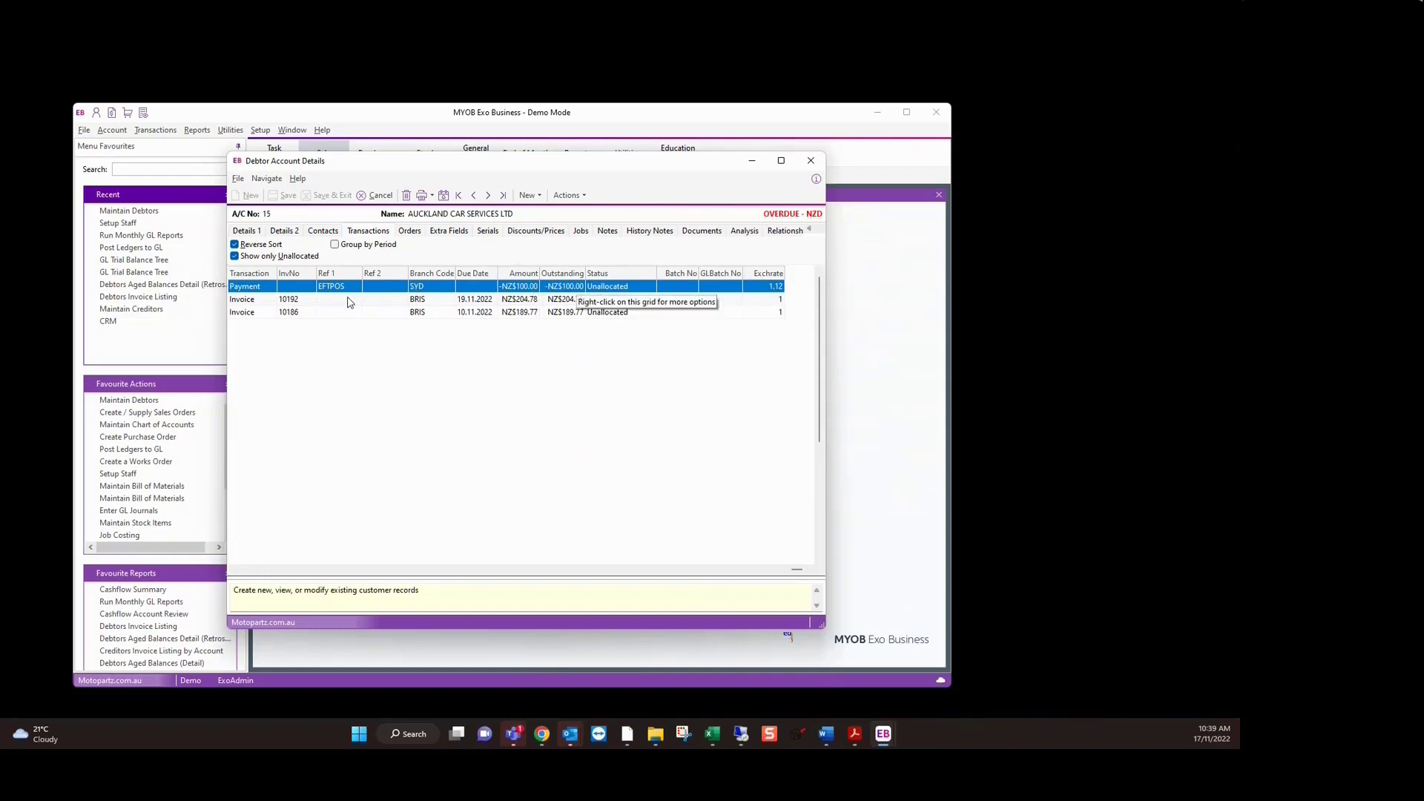
pyautogui.hscroll(-5, 300, 310)
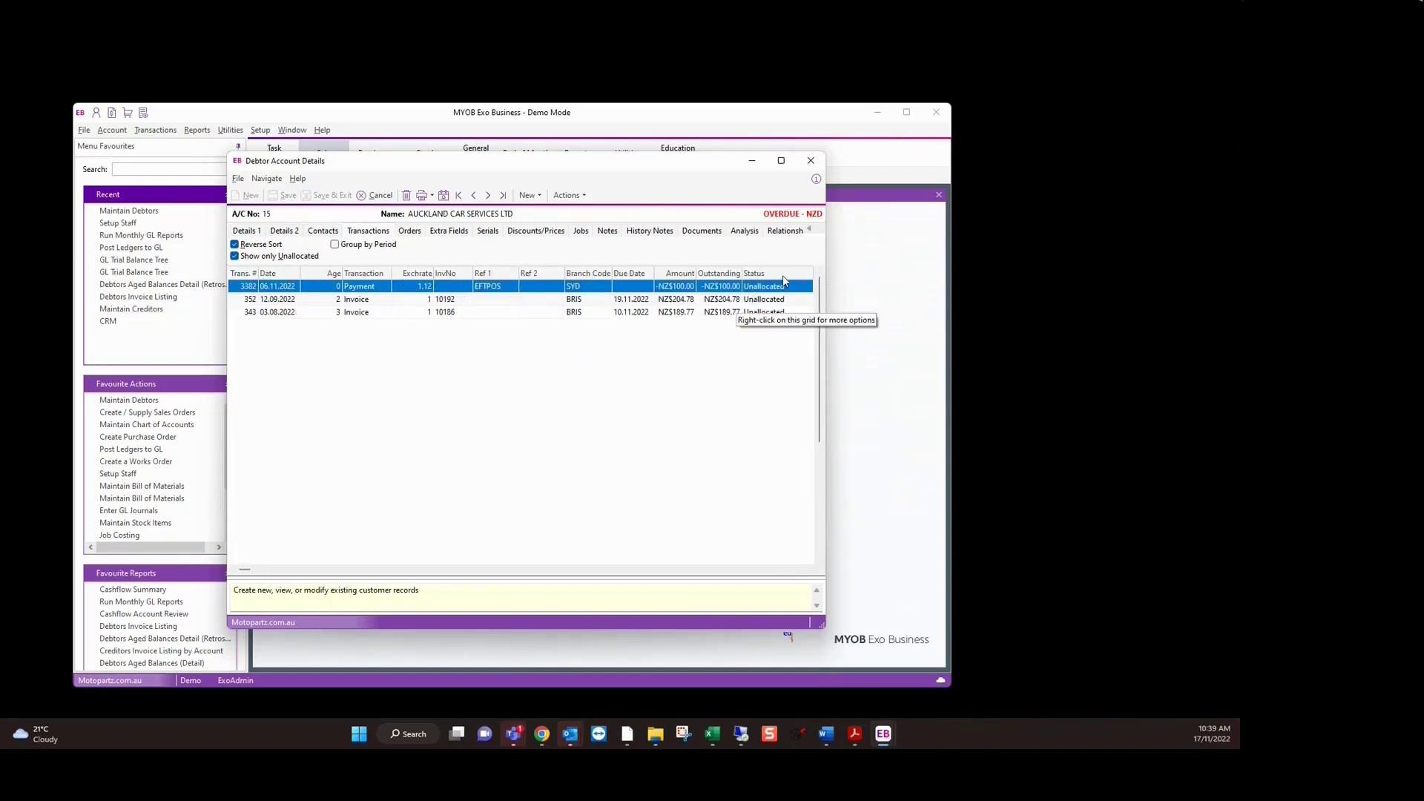
pyautogui.moveTo(654, 273); pyautogui.dragTo(666, 273)
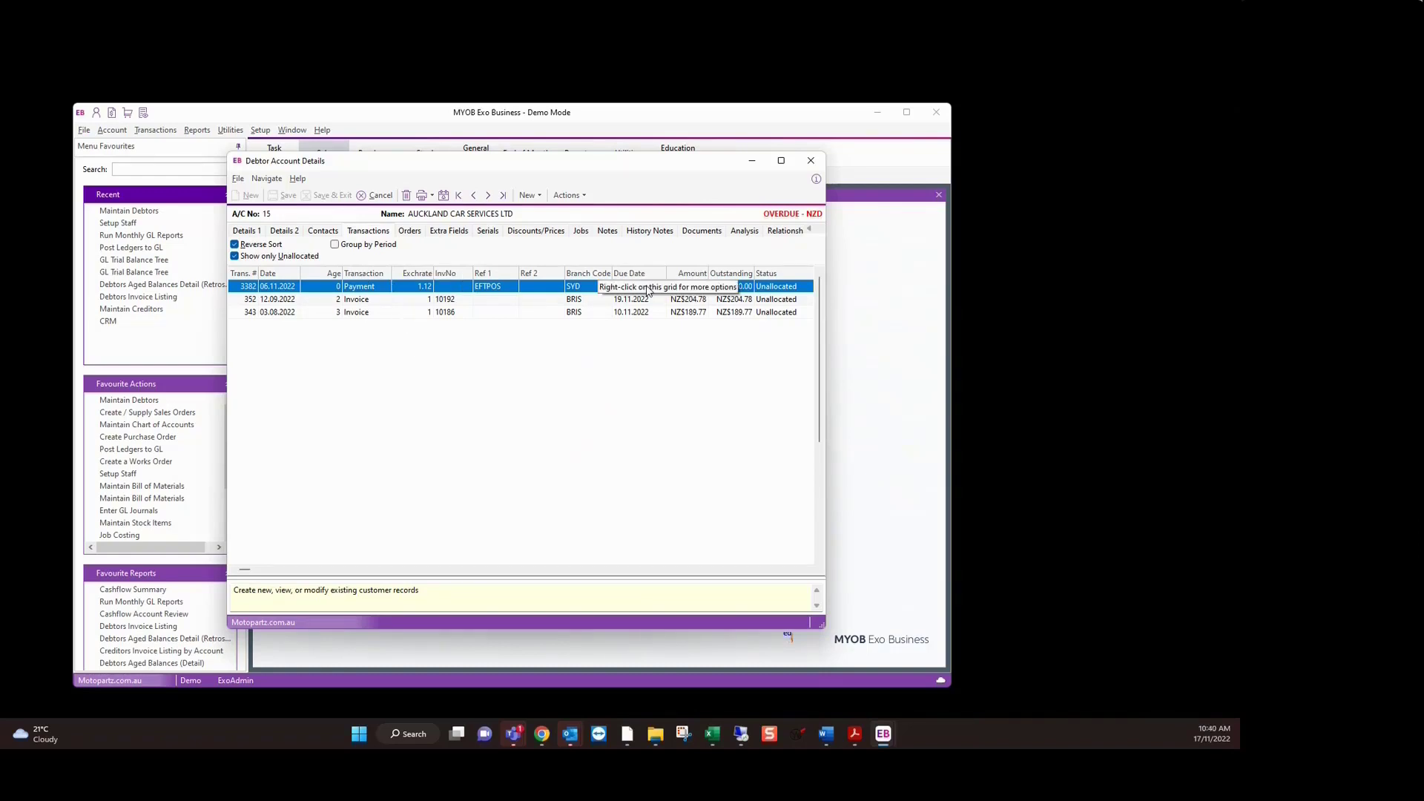
pyautogui.rightClick(546, 276)
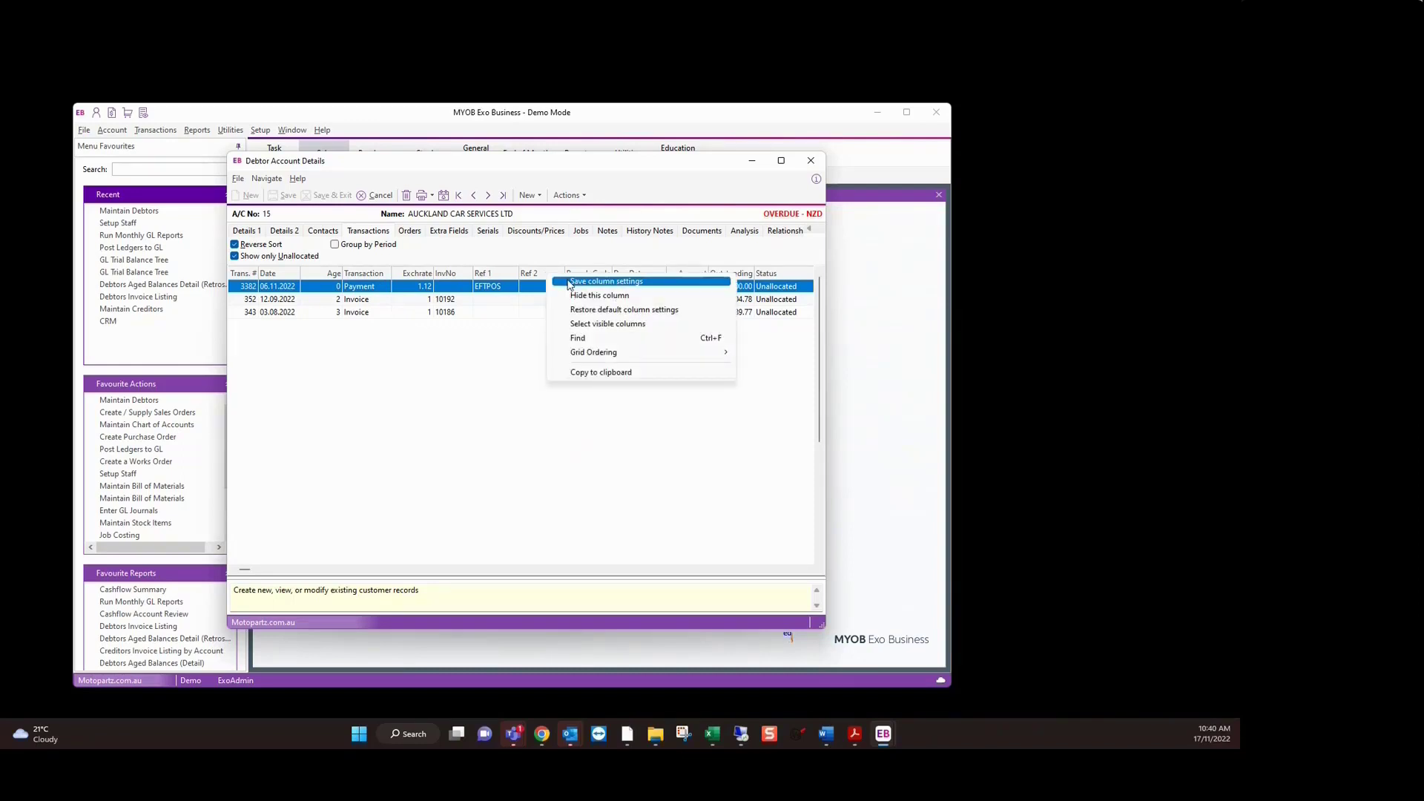
pyautogui.click(569, 282)
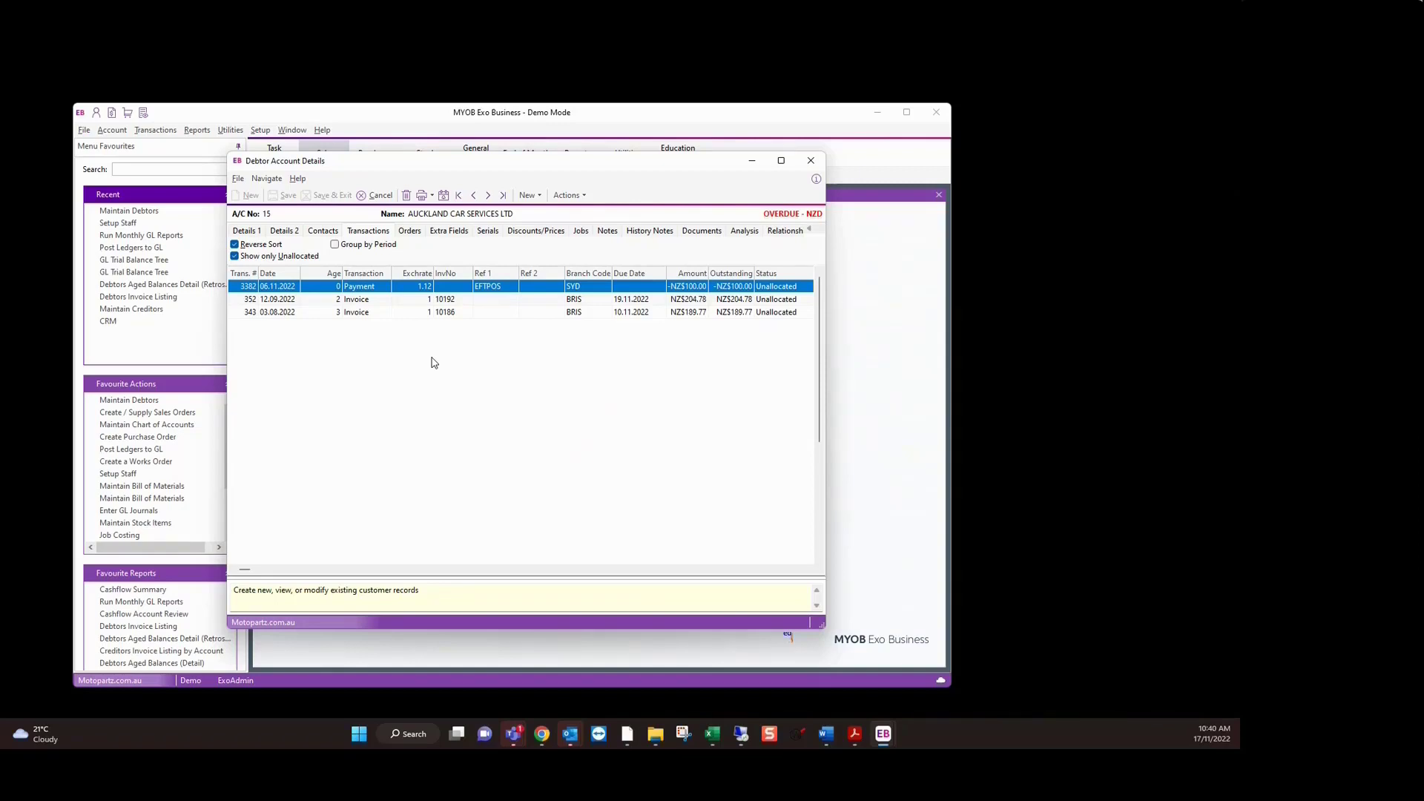
# Step: Find 10186 in the transactions grid's InvNo column, reopen the Find dialog, and close it without another search
pyautogui.rightClick(444, 275)
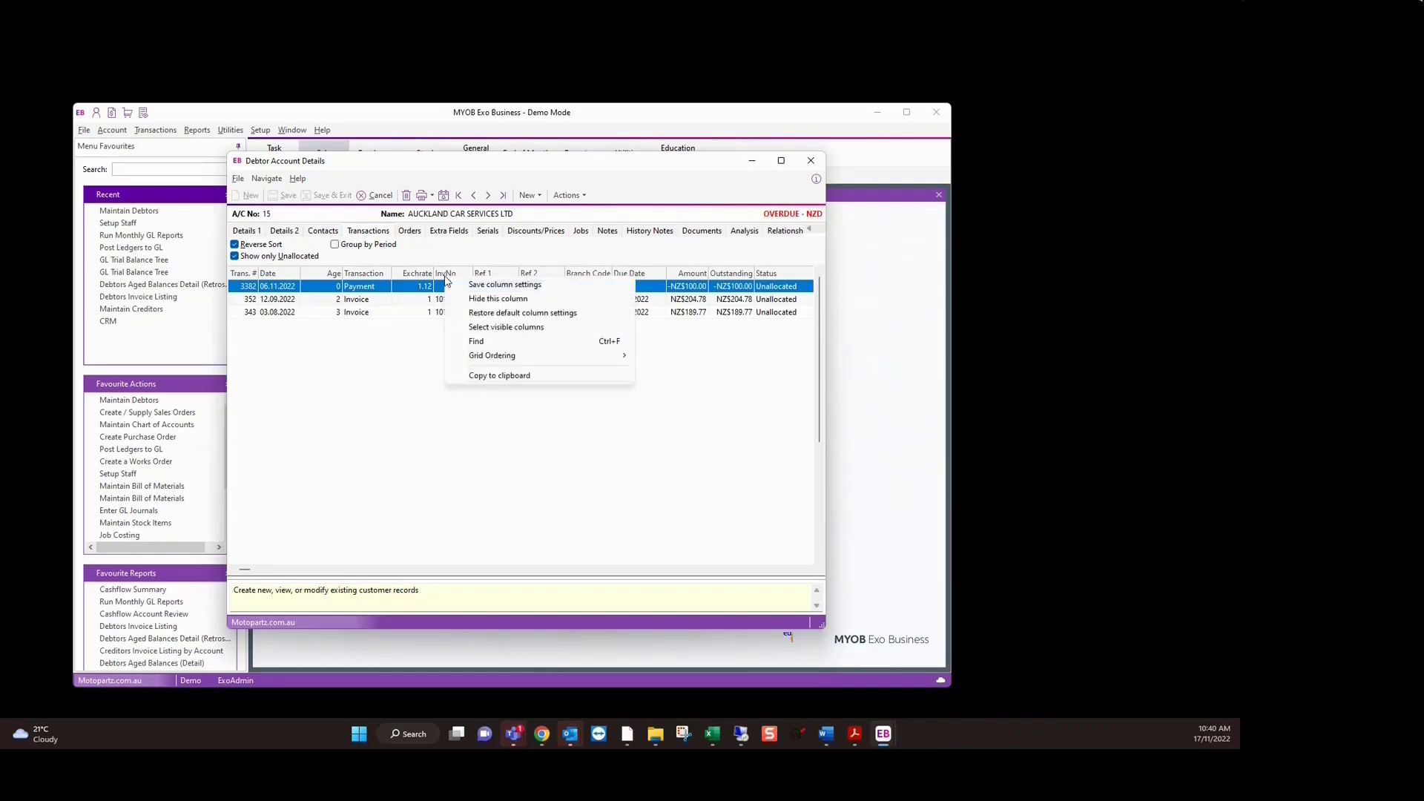
pyautogui.click(472, 343)
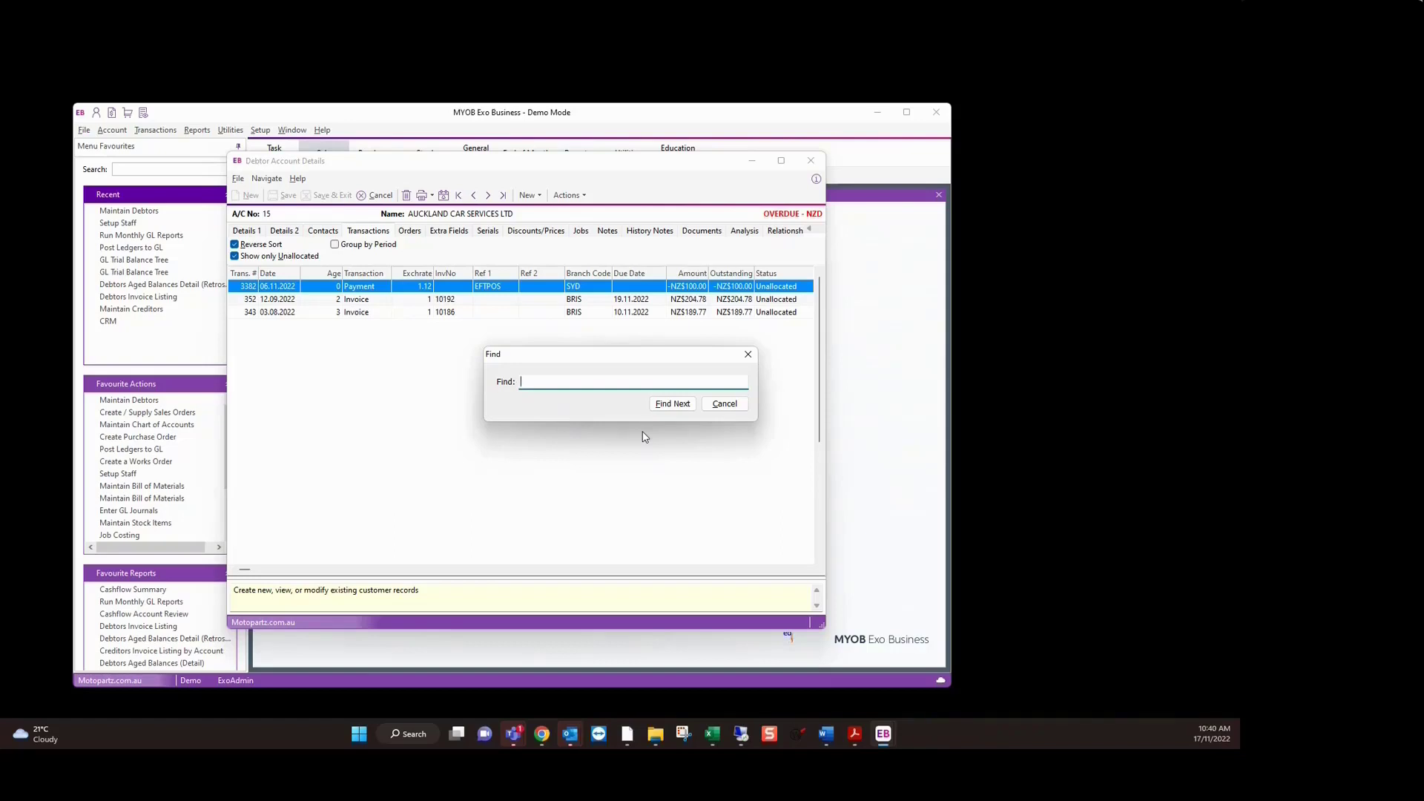
pyautogui.write('10186')
pyautogui.press('Return')
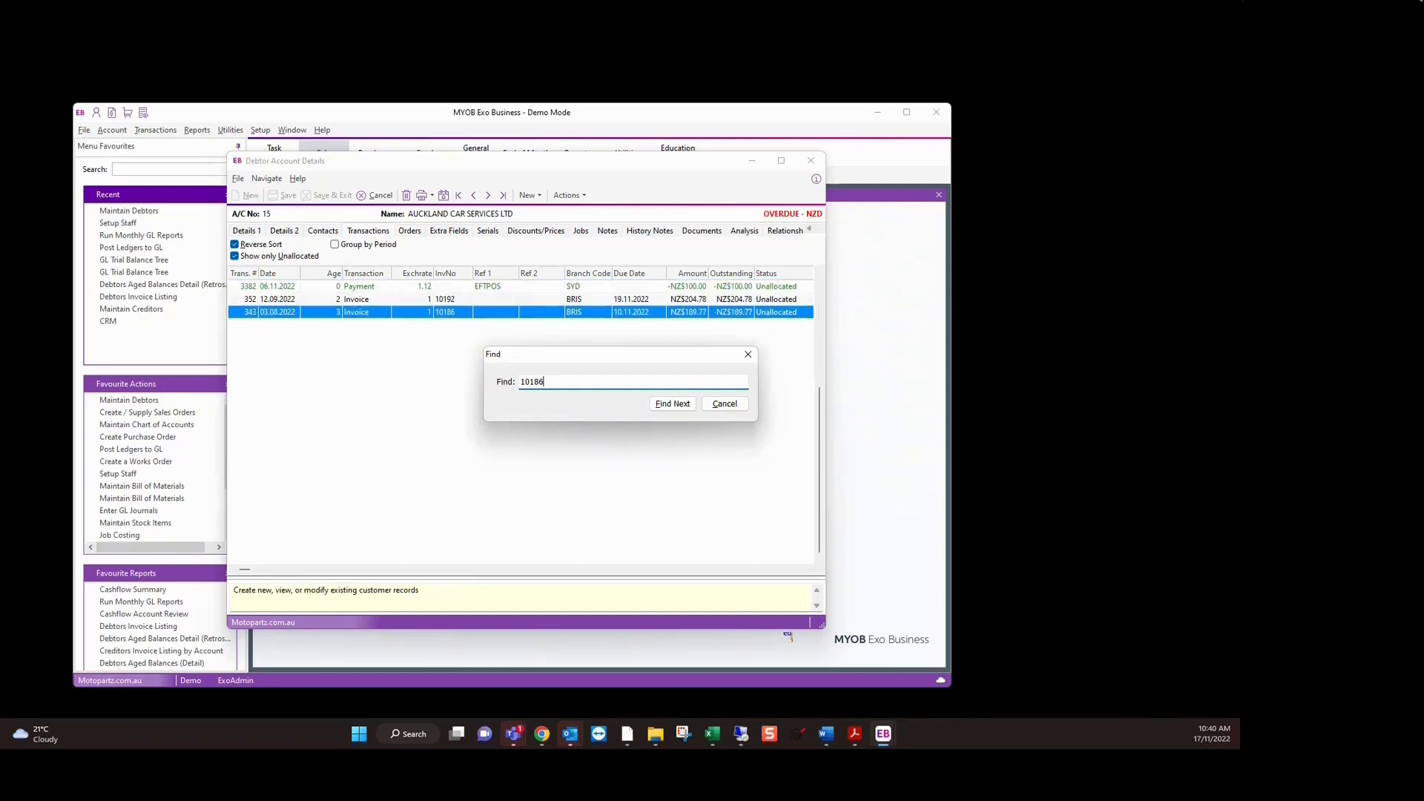
pyautogui.click(724, 403)
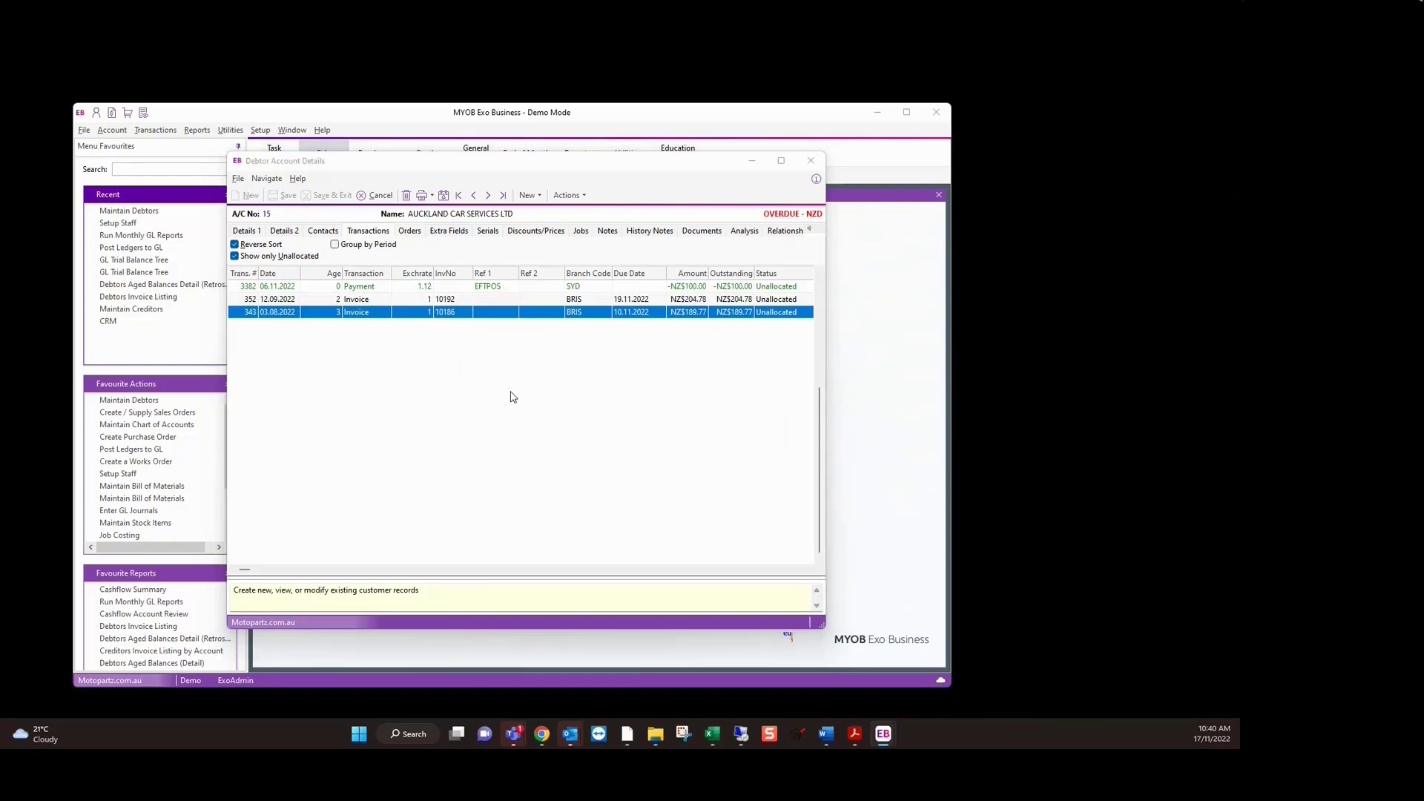
pyautogui.hotkey('ctrl', 'f')
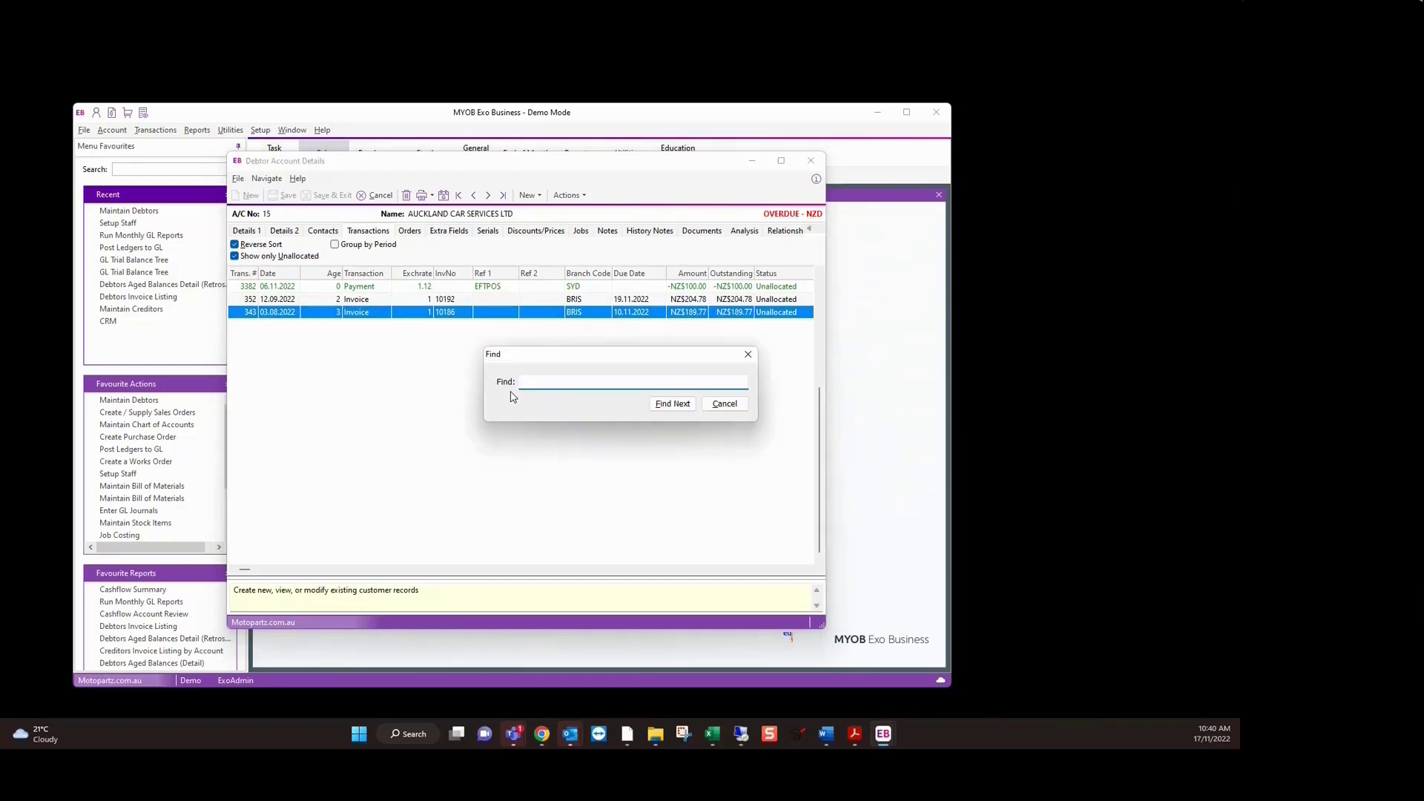
pyautogui.click(725, 404)
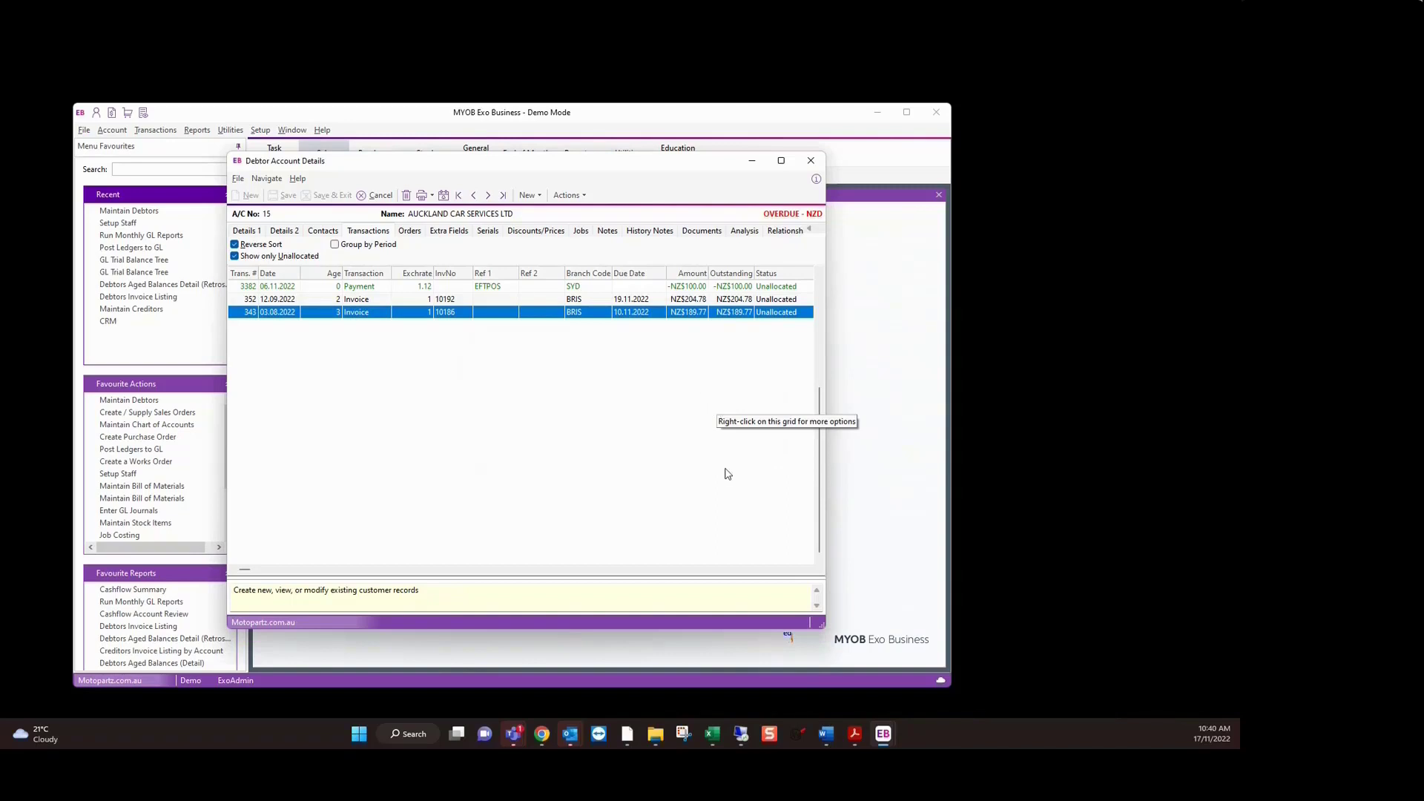
# Step: Sort the transactions by Amount, by Date and finally by Trans. #, and lock the grid ordering
pyautogui.click(683, 274)
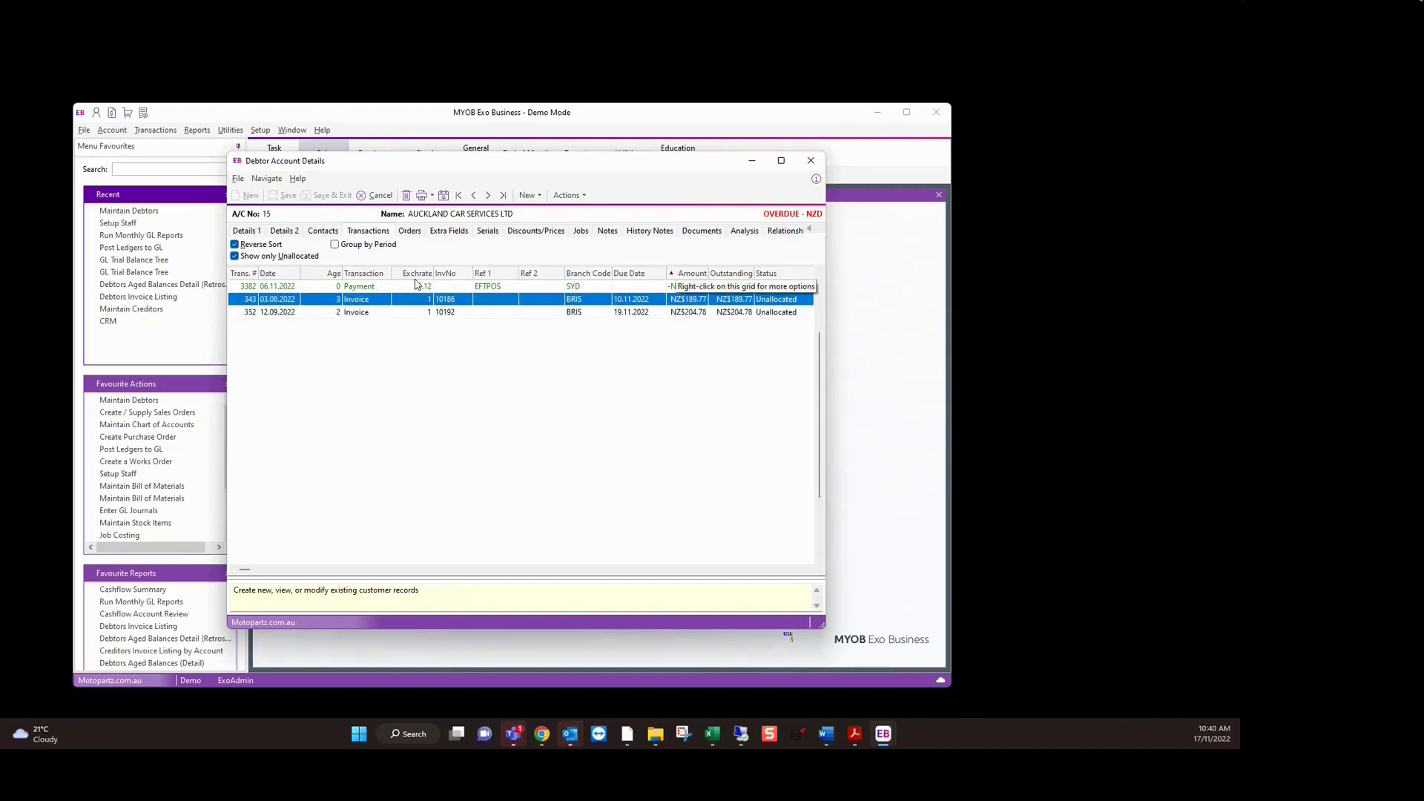
pyautogui.click(280, 274)
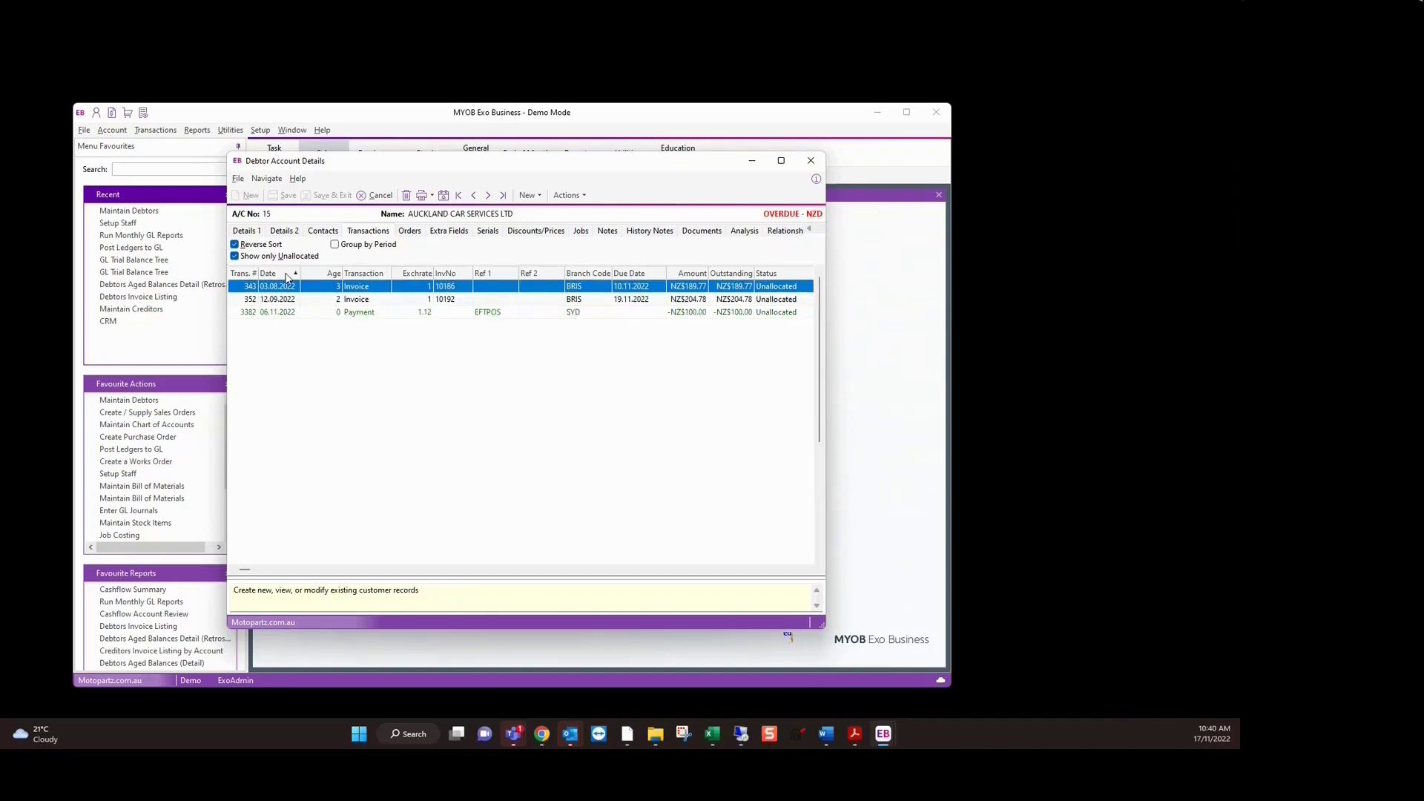
pyautogui.click(244, 276)
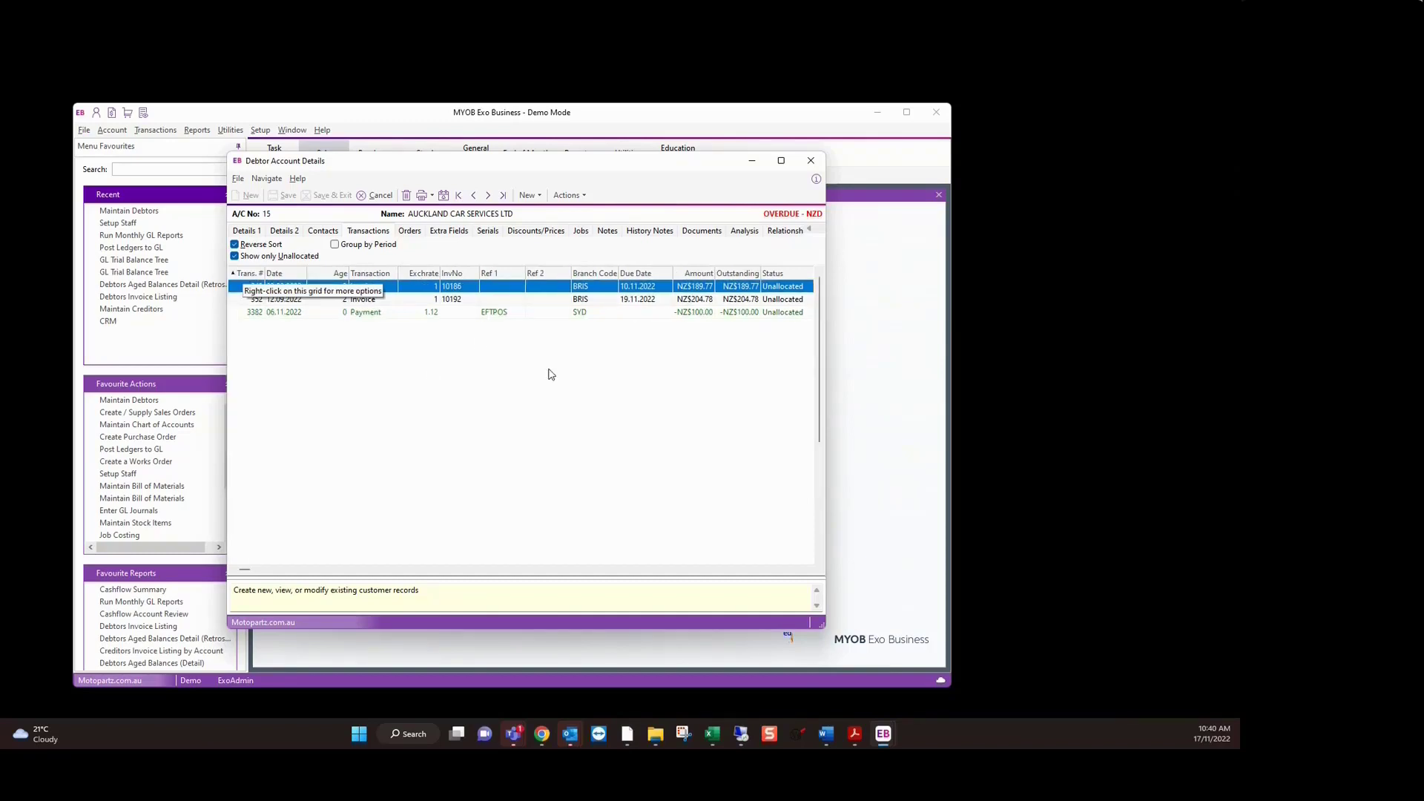
pyautogui.rightClick(417, 279)
pyautogui.moveTo(449, 357)
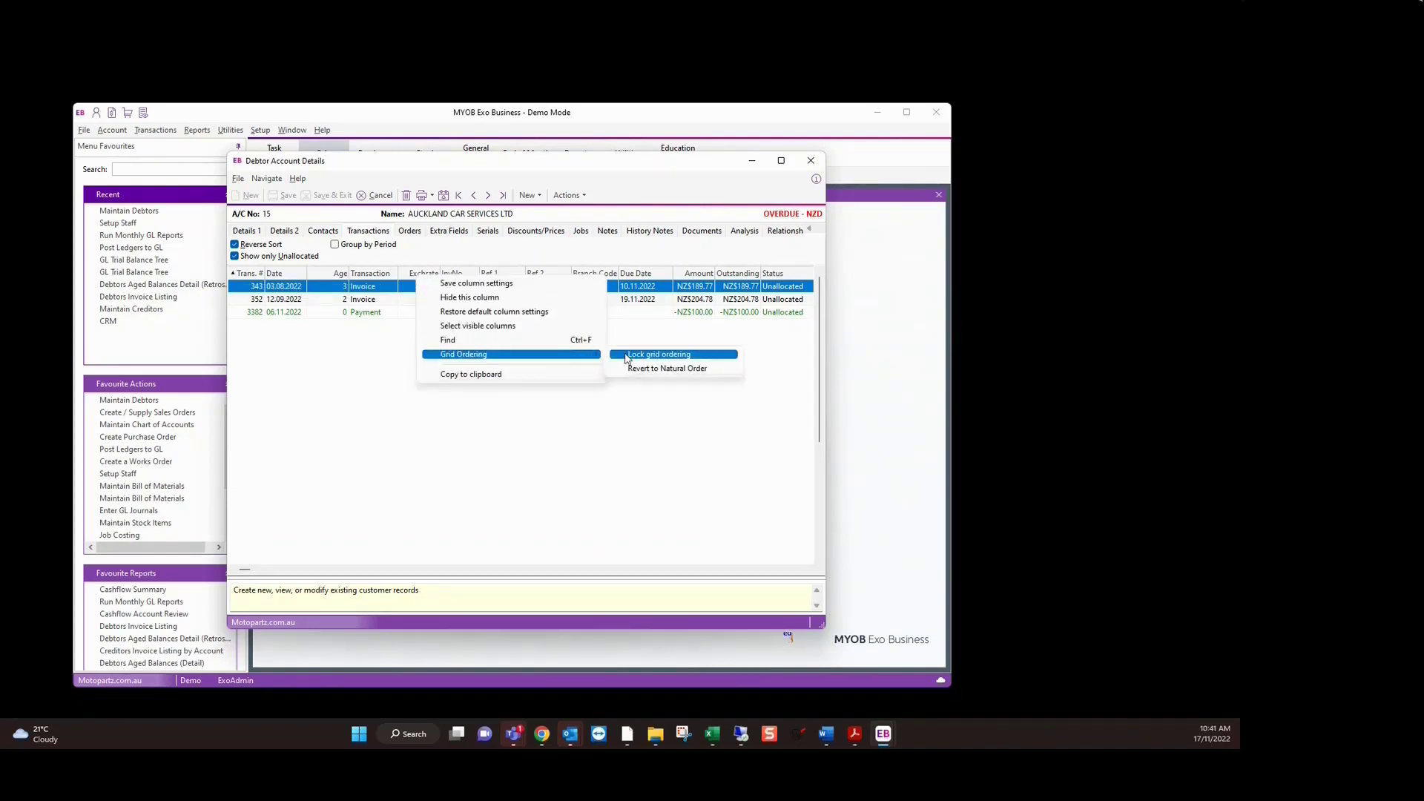
pyautogui.click(656, 359)
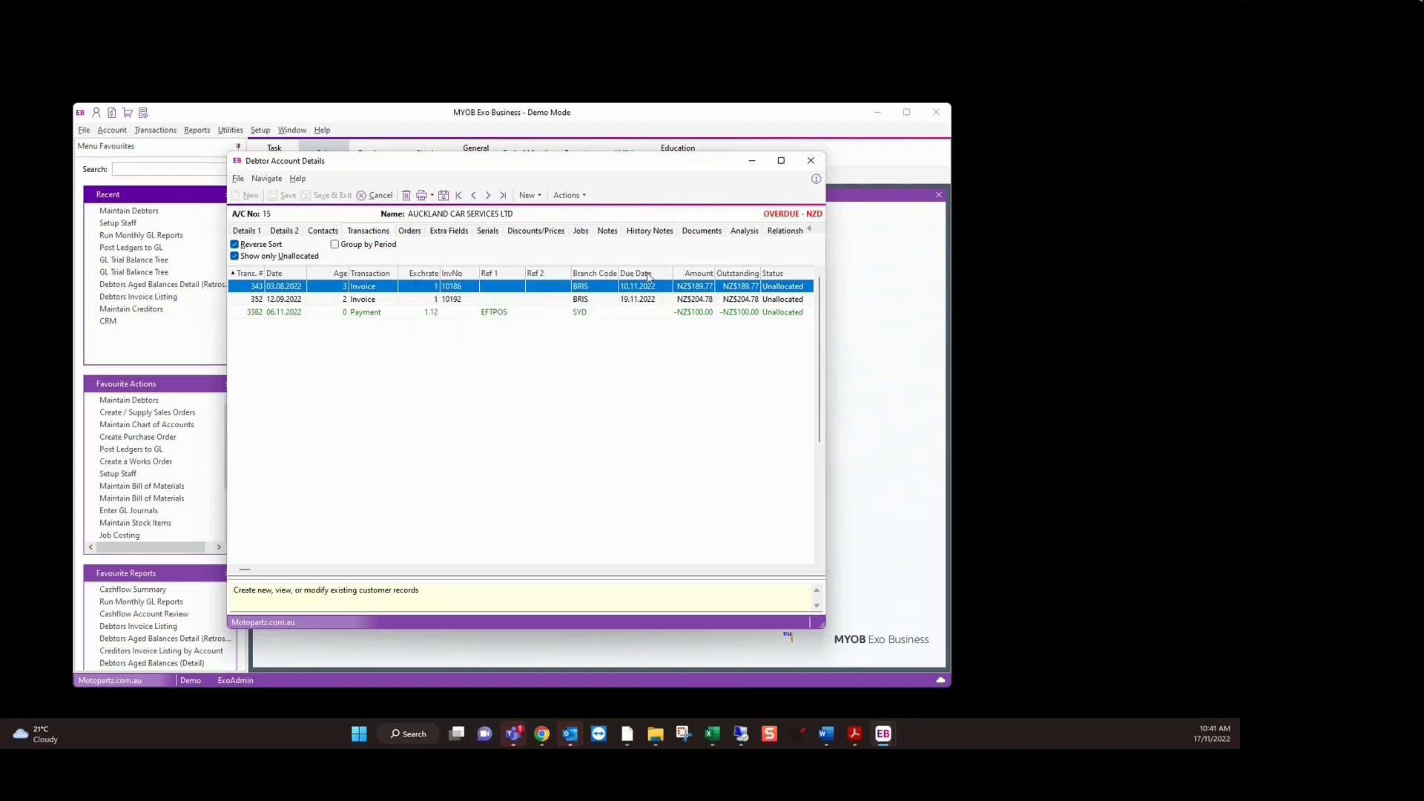
# Step: Revert the transactions grid to its natural order and close the debtor account
pyautogui.rightClick(551, 276)
pyautogui.moveTo(653, 350)
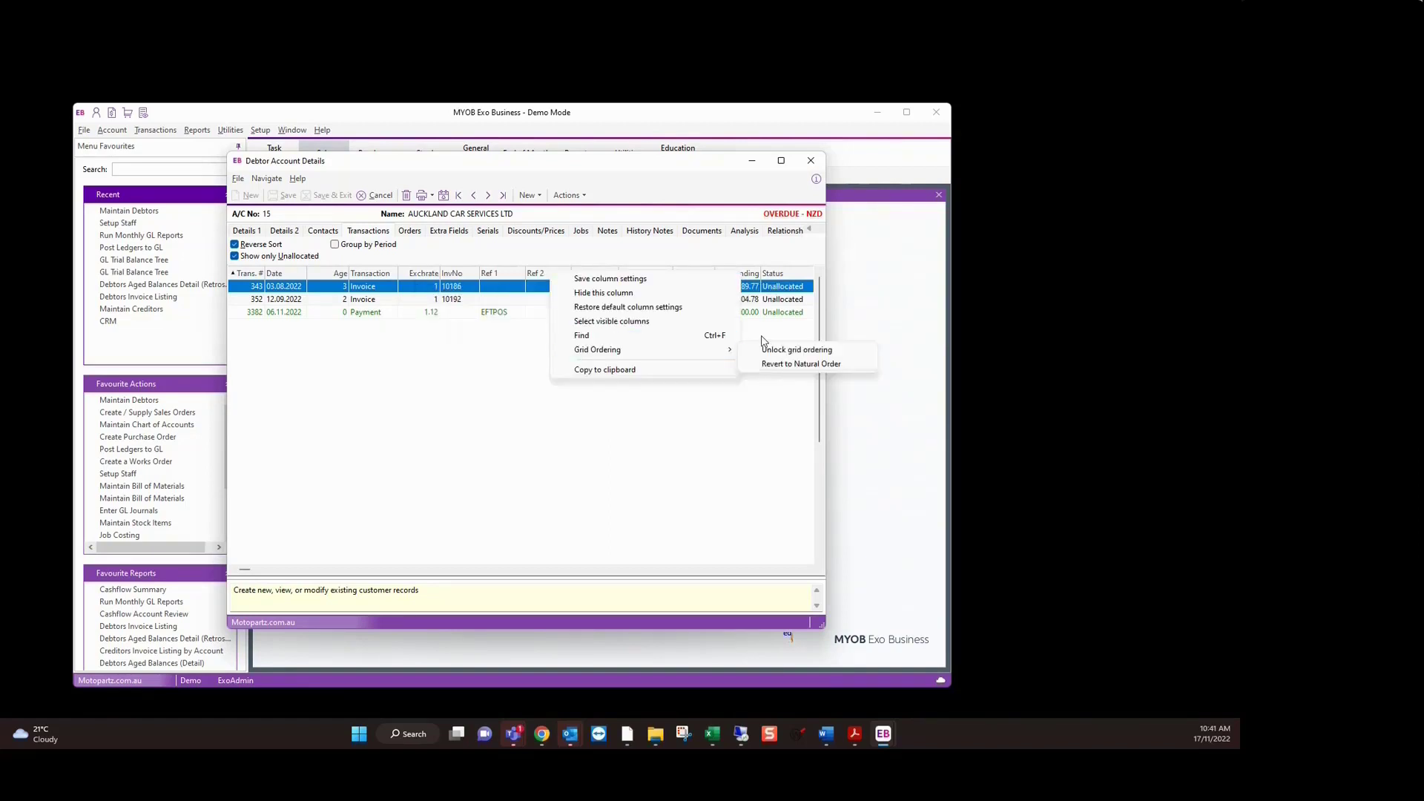
pyautogui.click(777, 364)
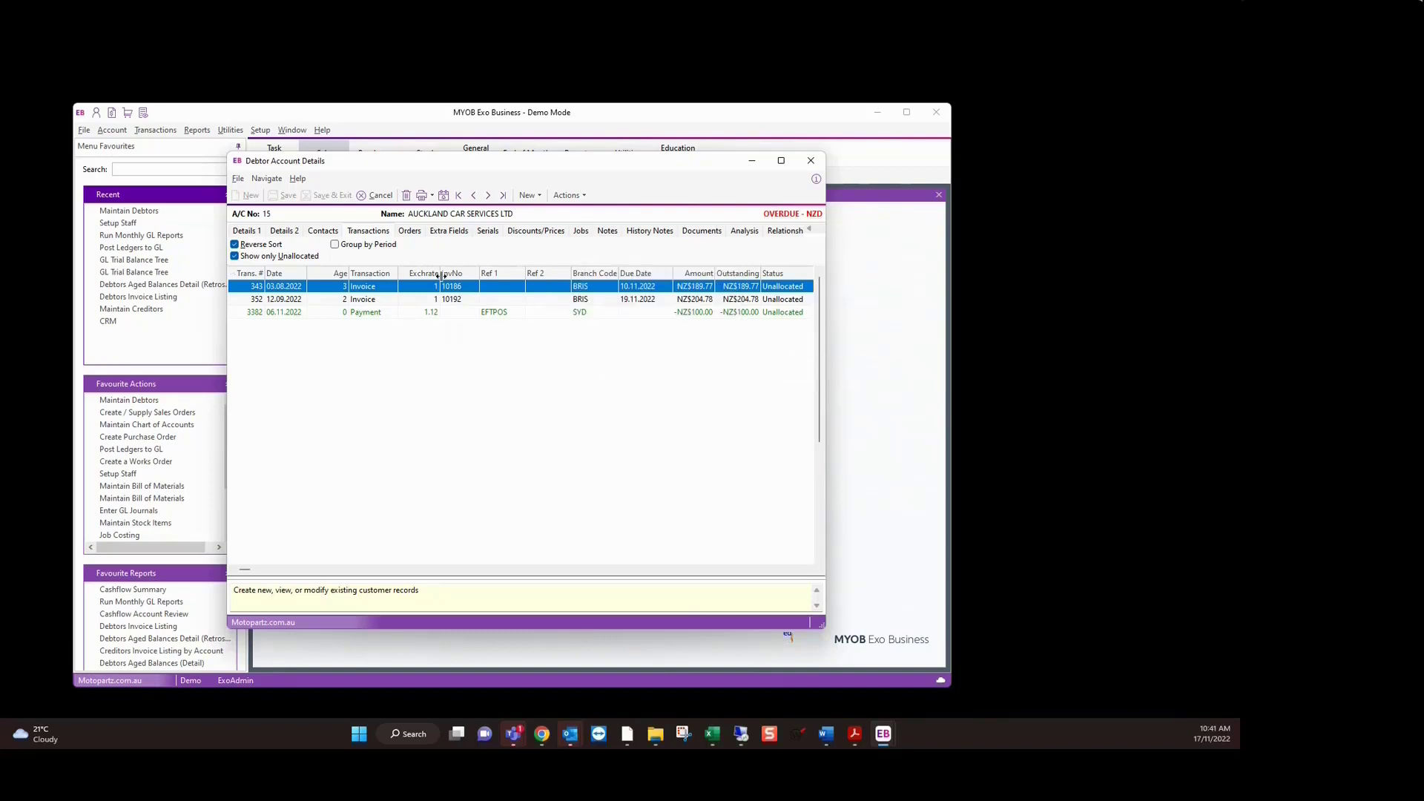
pyautogui.rightClick(410, 279)
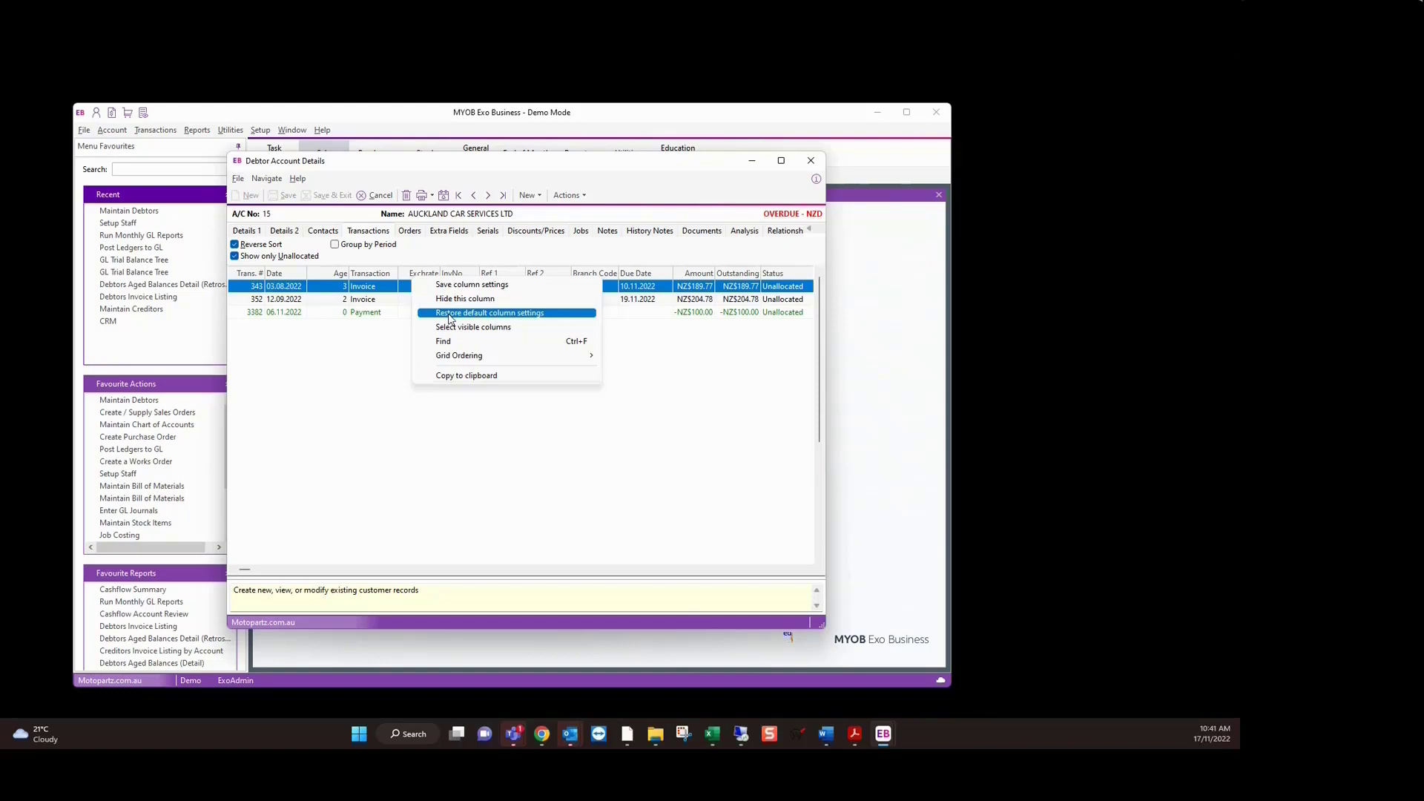
pyautogui.click(810, 160)
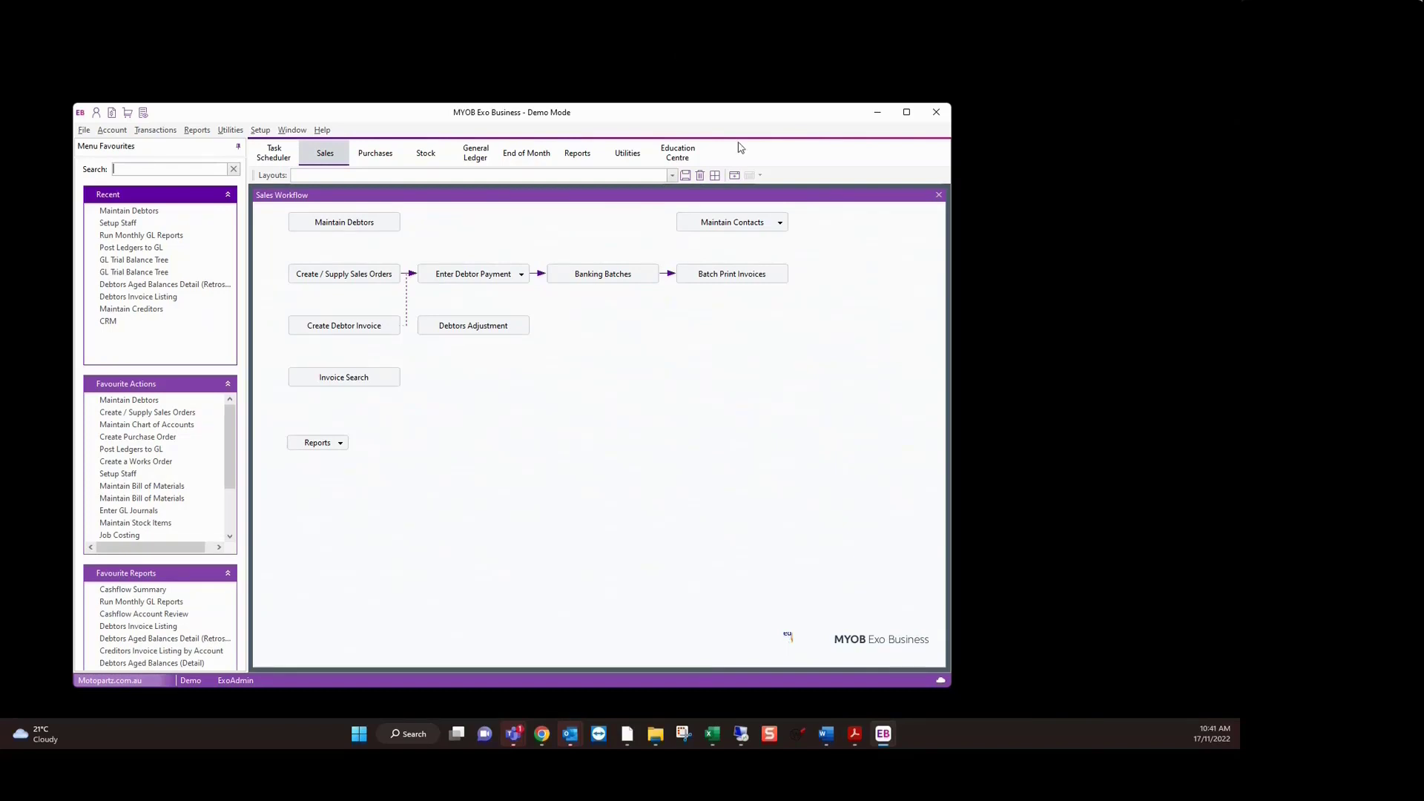
# Step: Add the Customer Sales History widget to the Sales workspace and move its LastDateInvoiced column to just after LastDatePaid
pyautogui.click(736, 178)
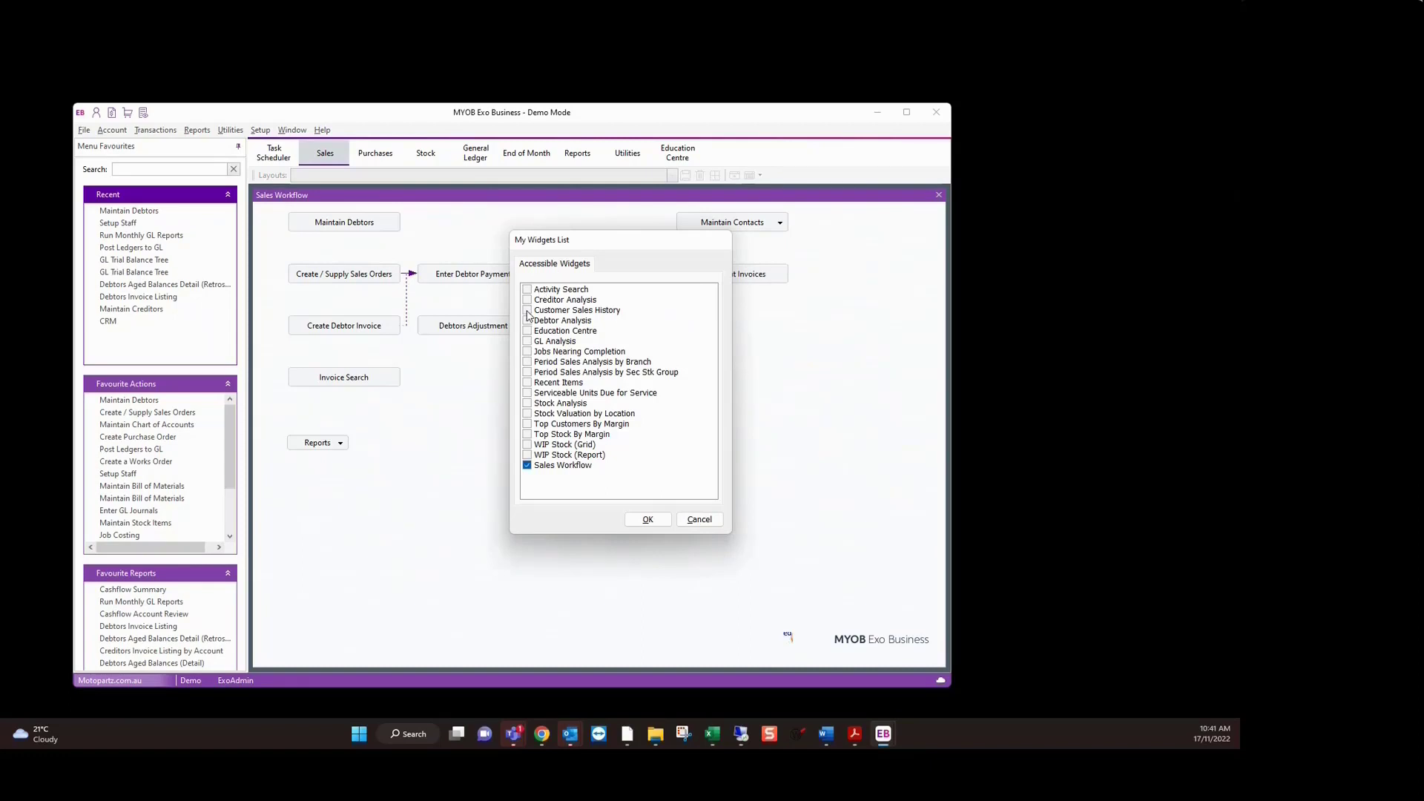
pyautogui.click(527, 311)
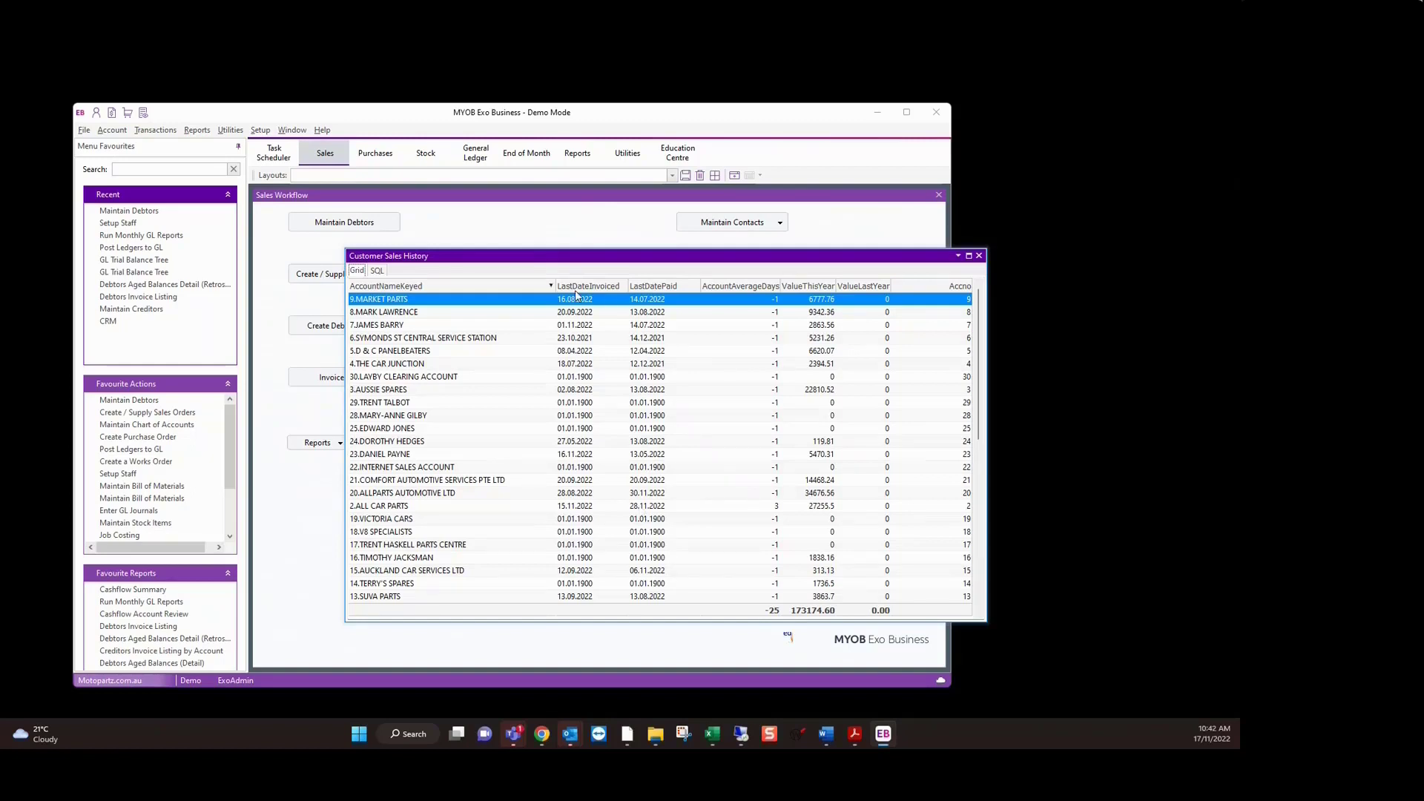
pyautogui.moveTo(554, 285); pyautogui.dragTo(660, 297)
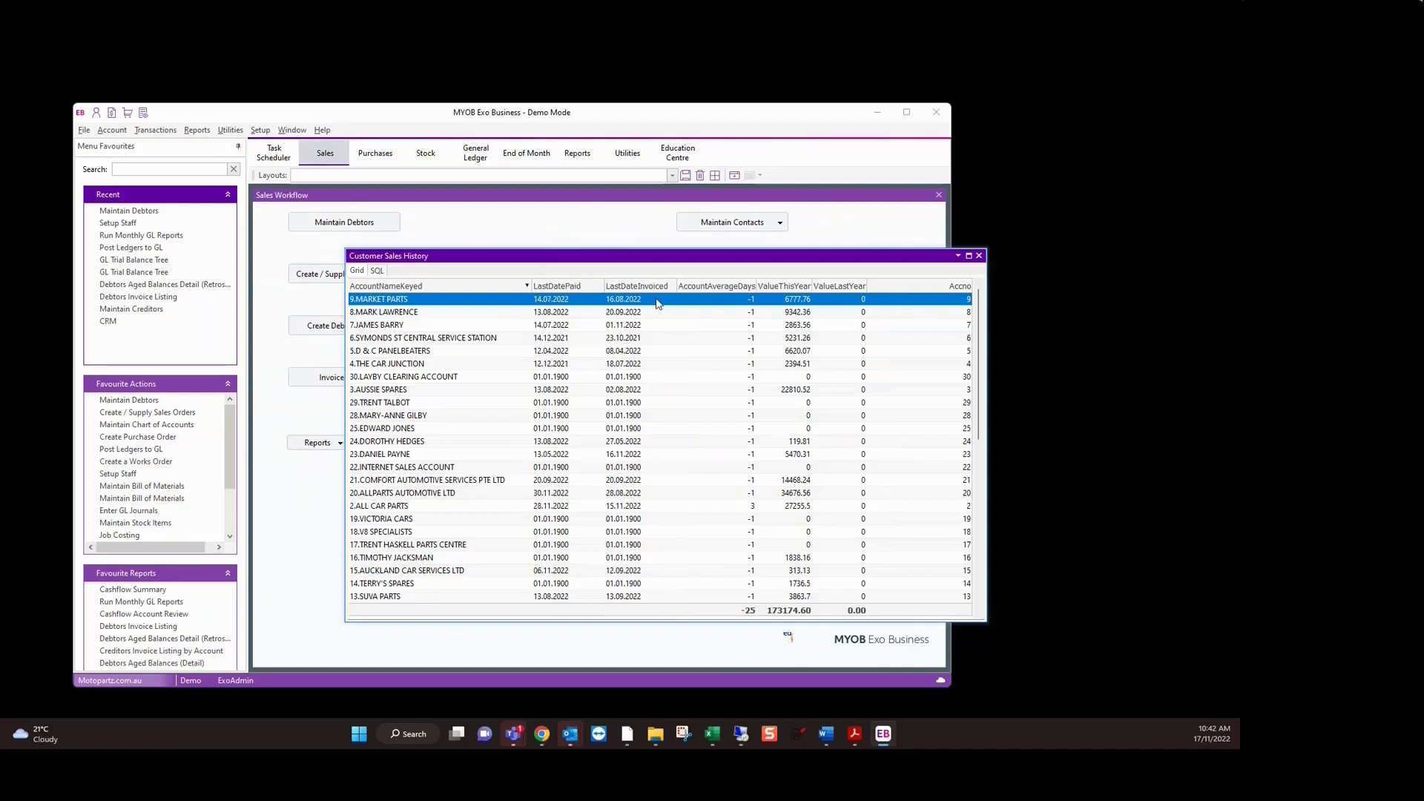
pyautogui.rightClick(650, 294)
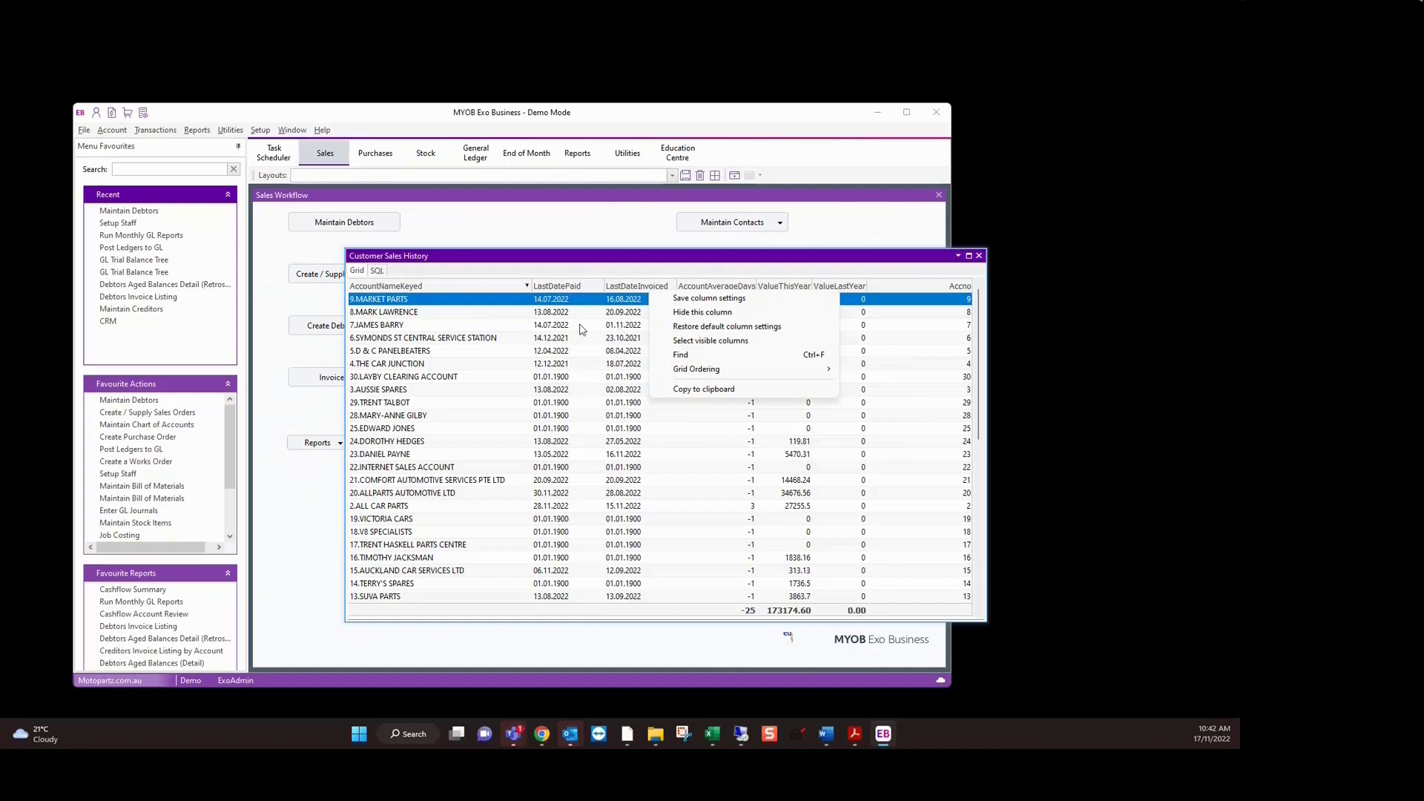
pyautogui.click(563, 261)
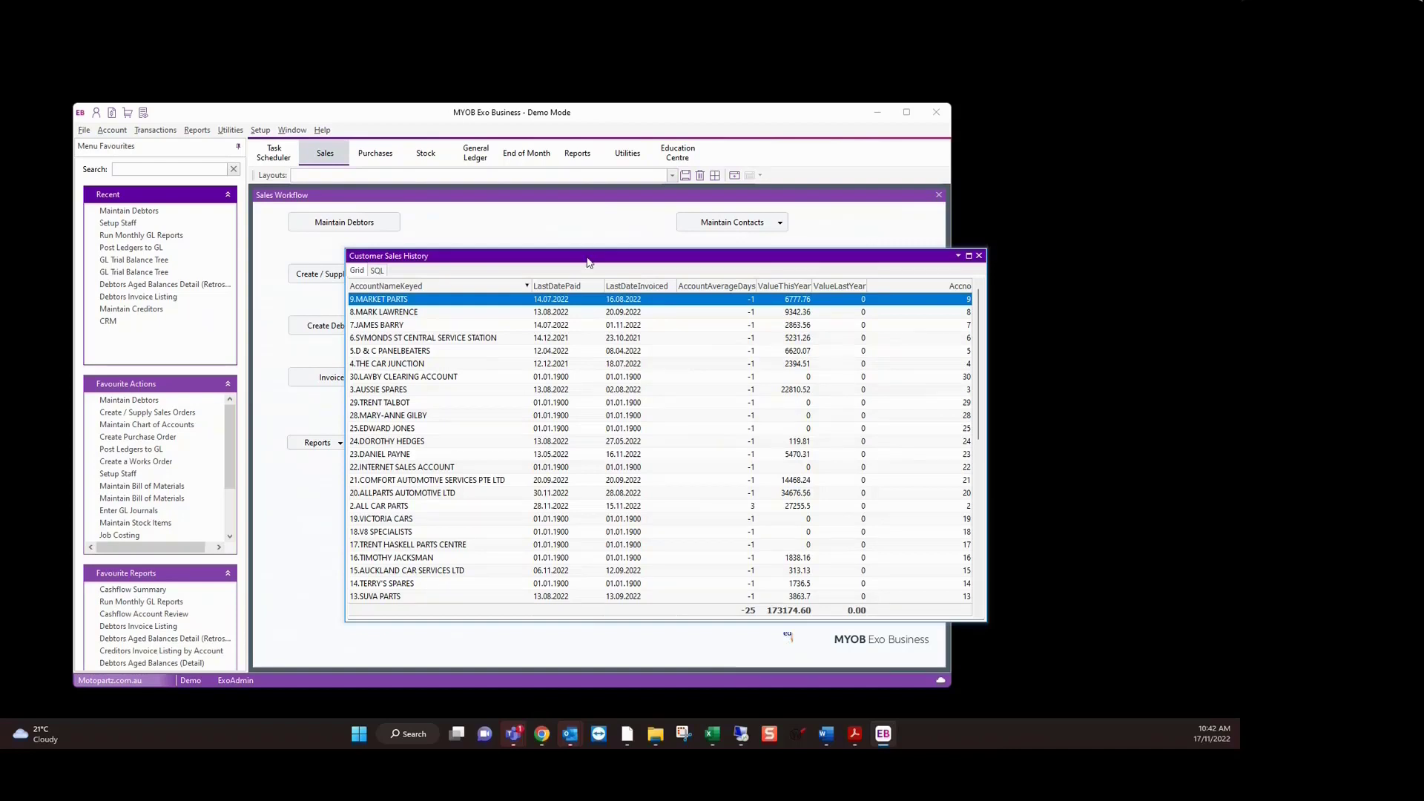
# Step: Dock the floating Customer Sales History widget in the centre of the Sales workspace, tabbed together with Sales Workflow
pyautogui.moveTo(589, 264); pyautogui.dragTo(590, 270)
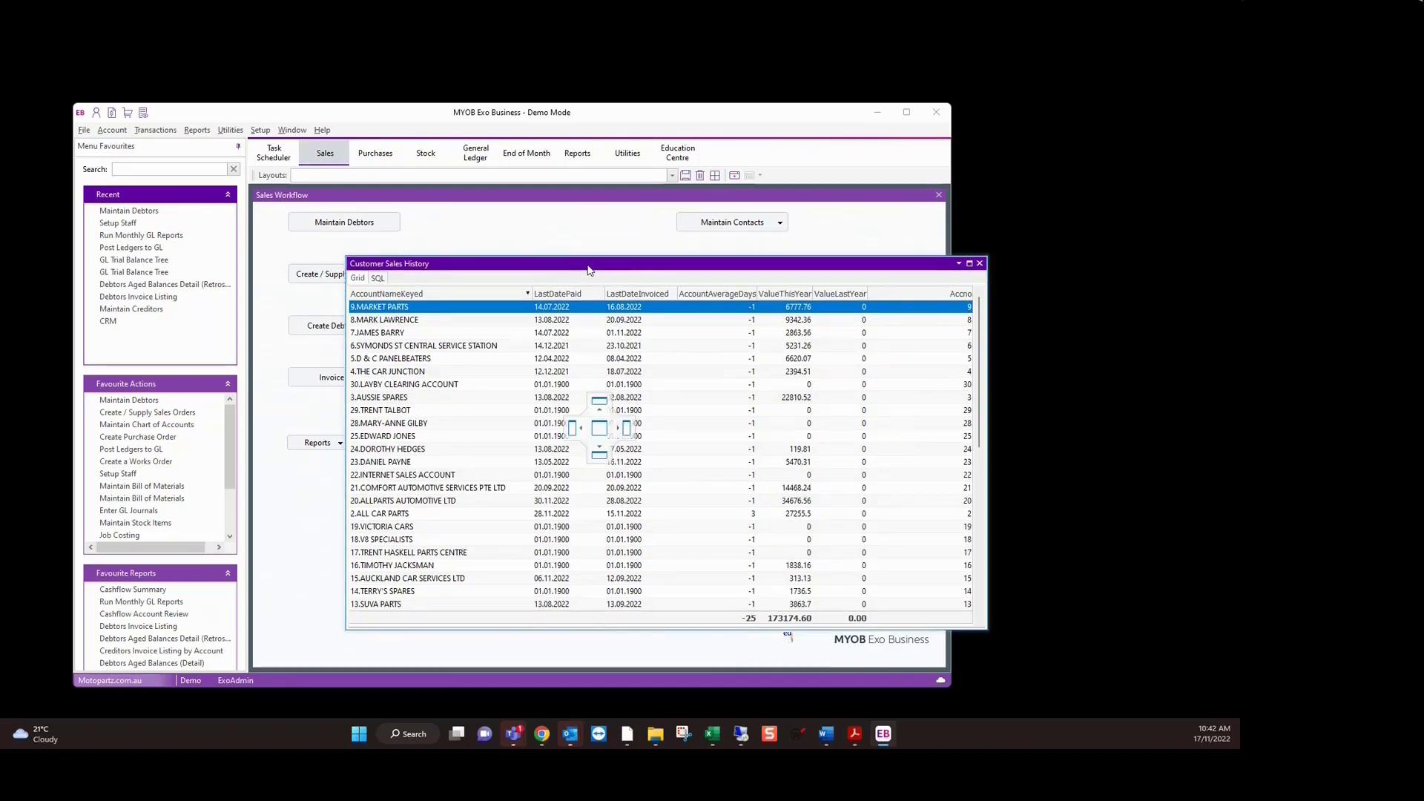
pyautogui.moveTo(590, 269); pyautogui.dragTo(602, 435)
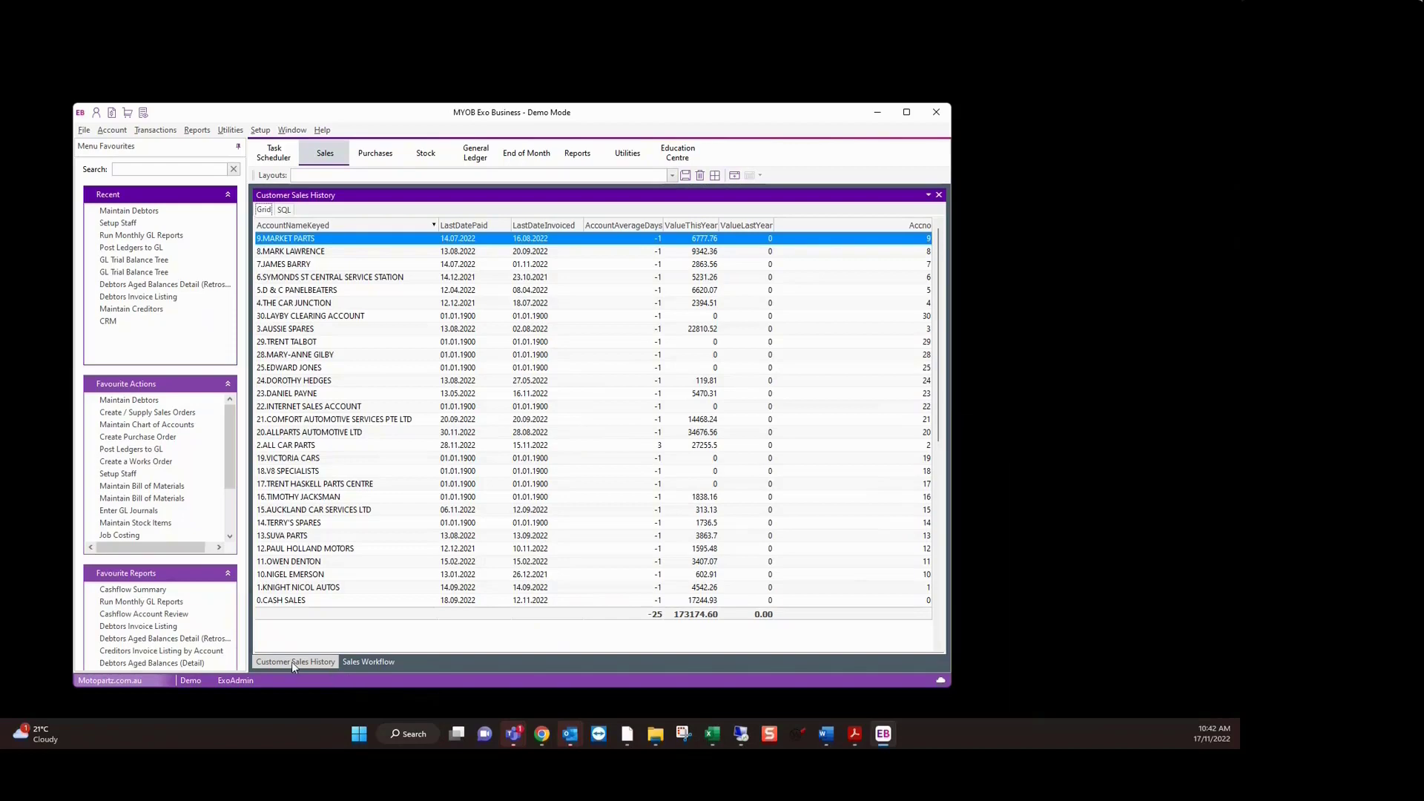
# Step: Set Grid Click To to Debtor Account for the Customer Sales History widget and test it by opening the SYMONDS ST CENTRAL SERVICE STATION account
pyautogui.moveTo(291, 662); pyautogui.dragTo(597, 430)
pyautogui.click(295, 279)
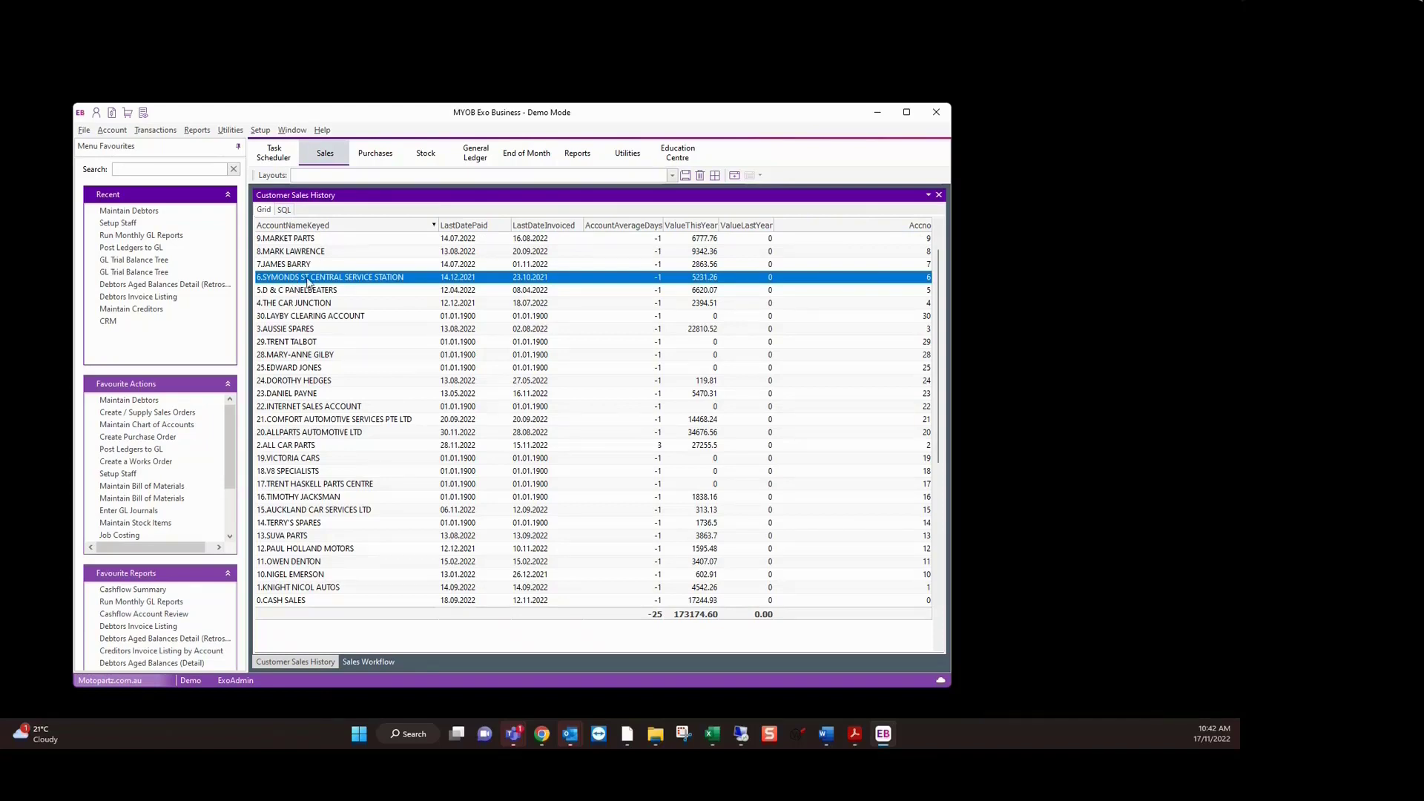
pyautogui.click(284, 209)
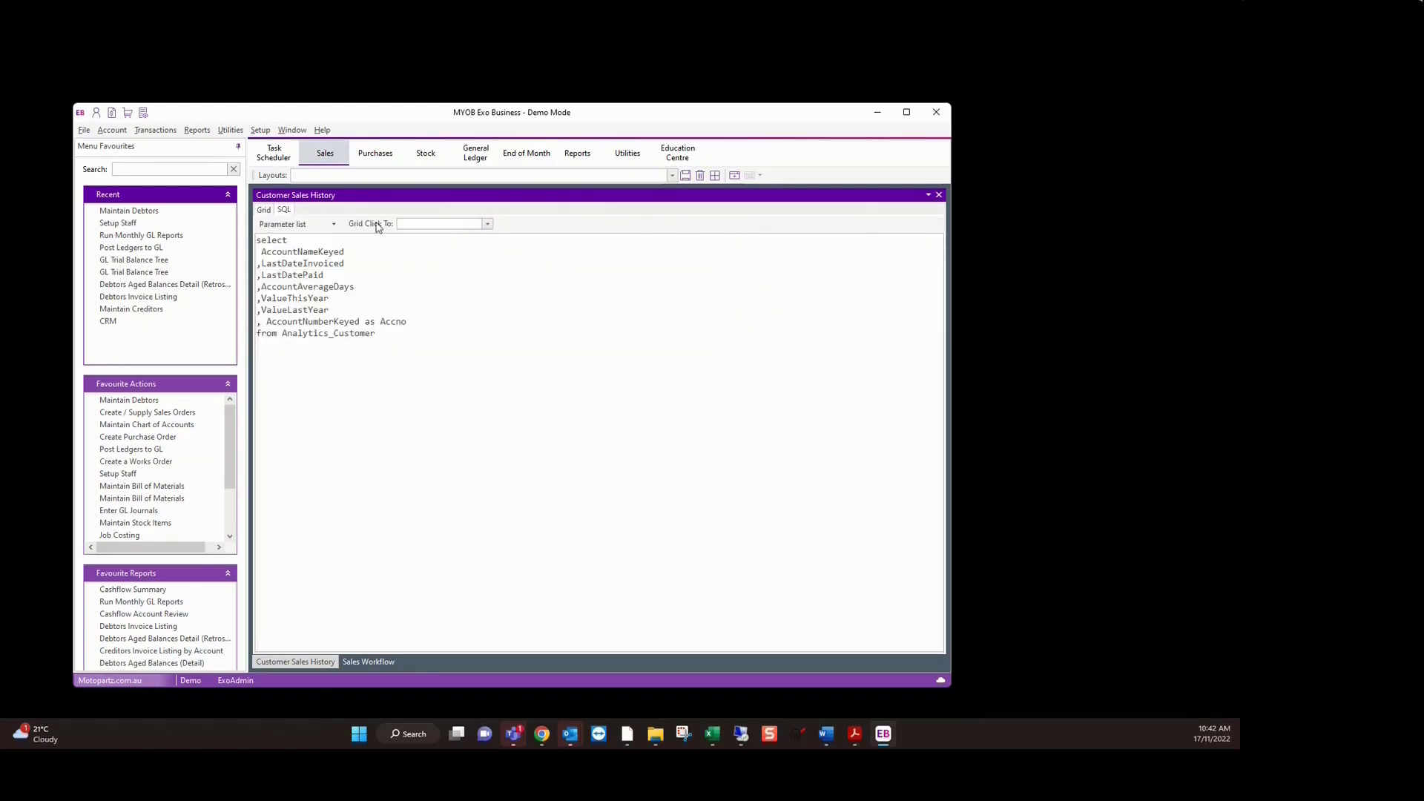
pyautogui.click(488, 224)
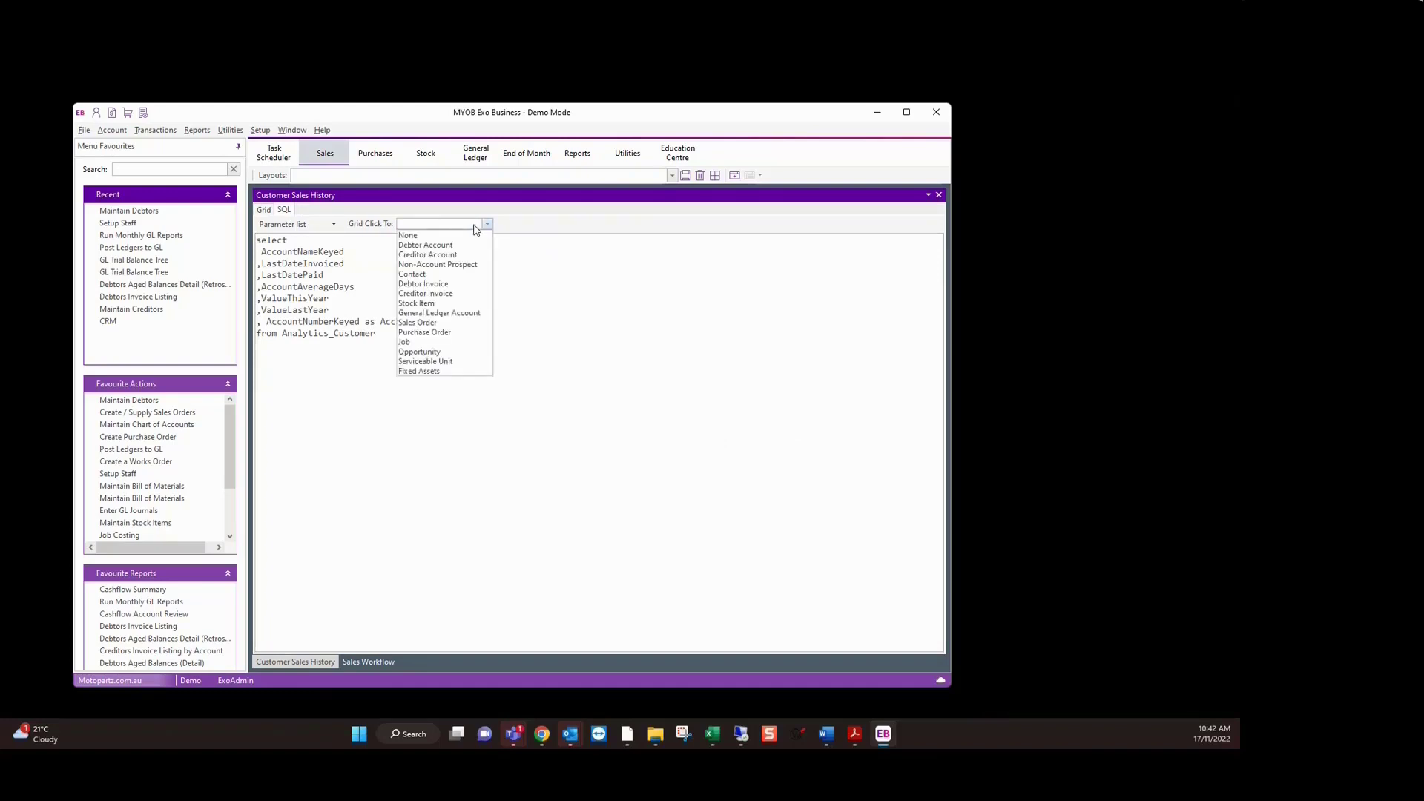
pyautogui.click(437, 246)
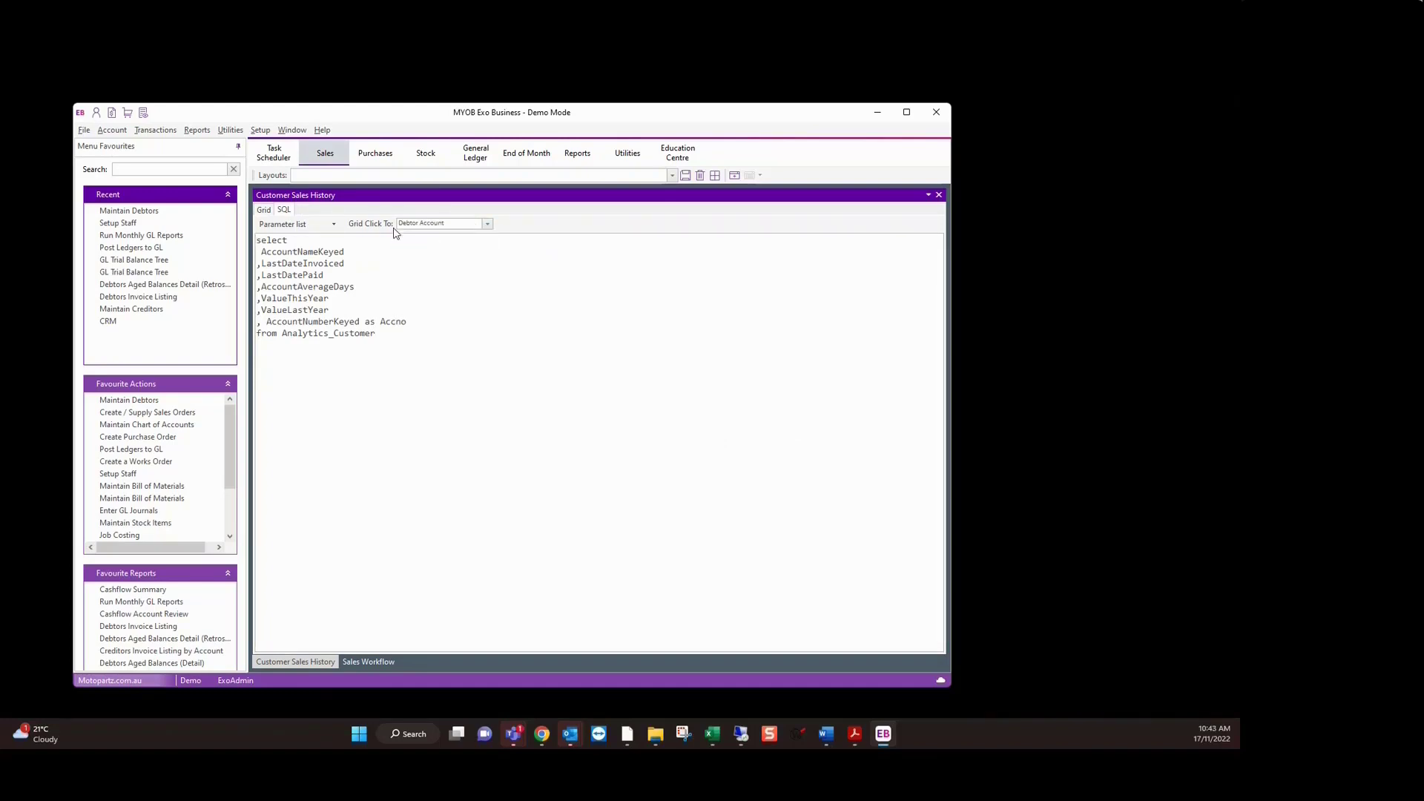
pyautogui.click(264, 209)
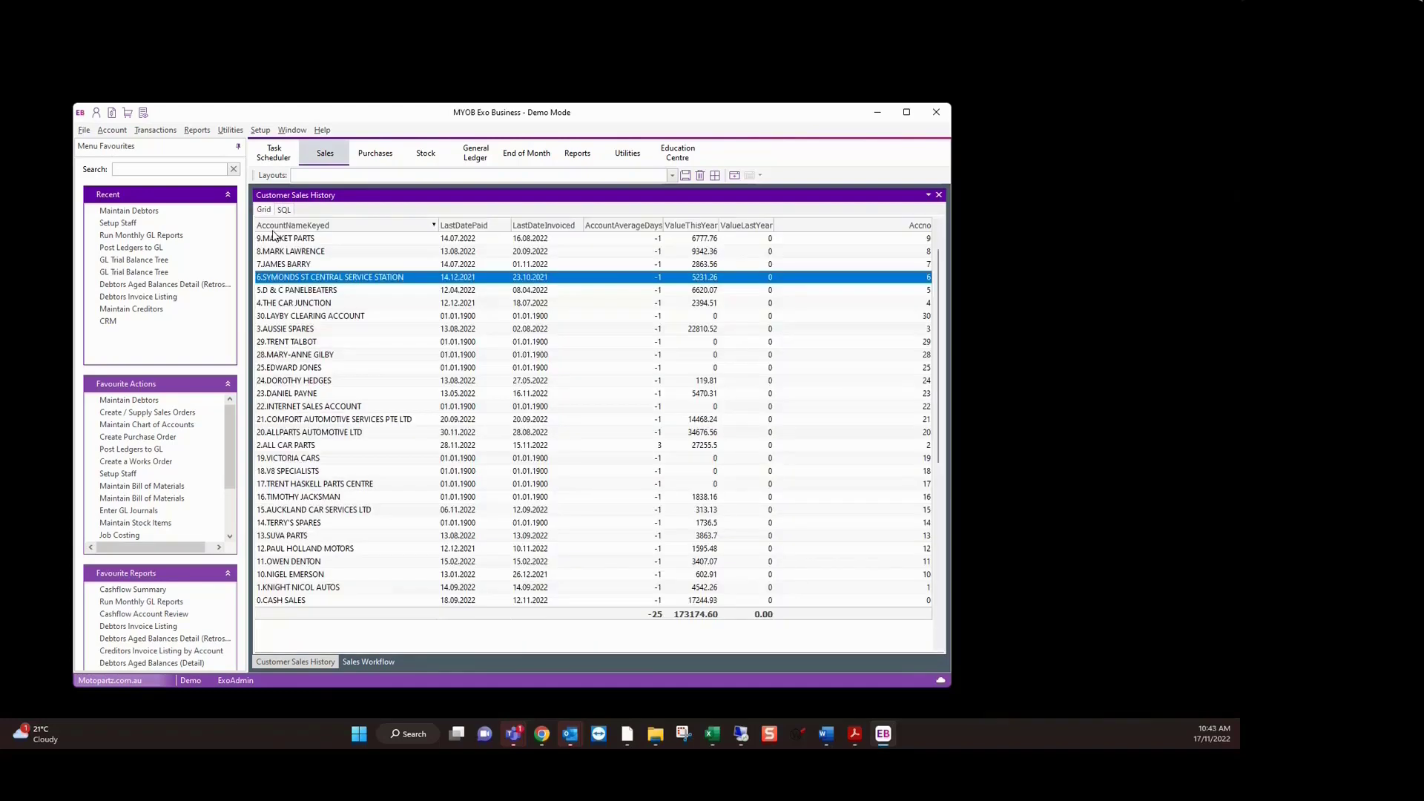
pyautogui.doubleClick(284, 278)
pyautogui.click(806, 155)
# Step: Save the Sales workspace layout as "sales" and place the Customer Sales History tab after Sales Workflow
pyautogui.click(685, 176)
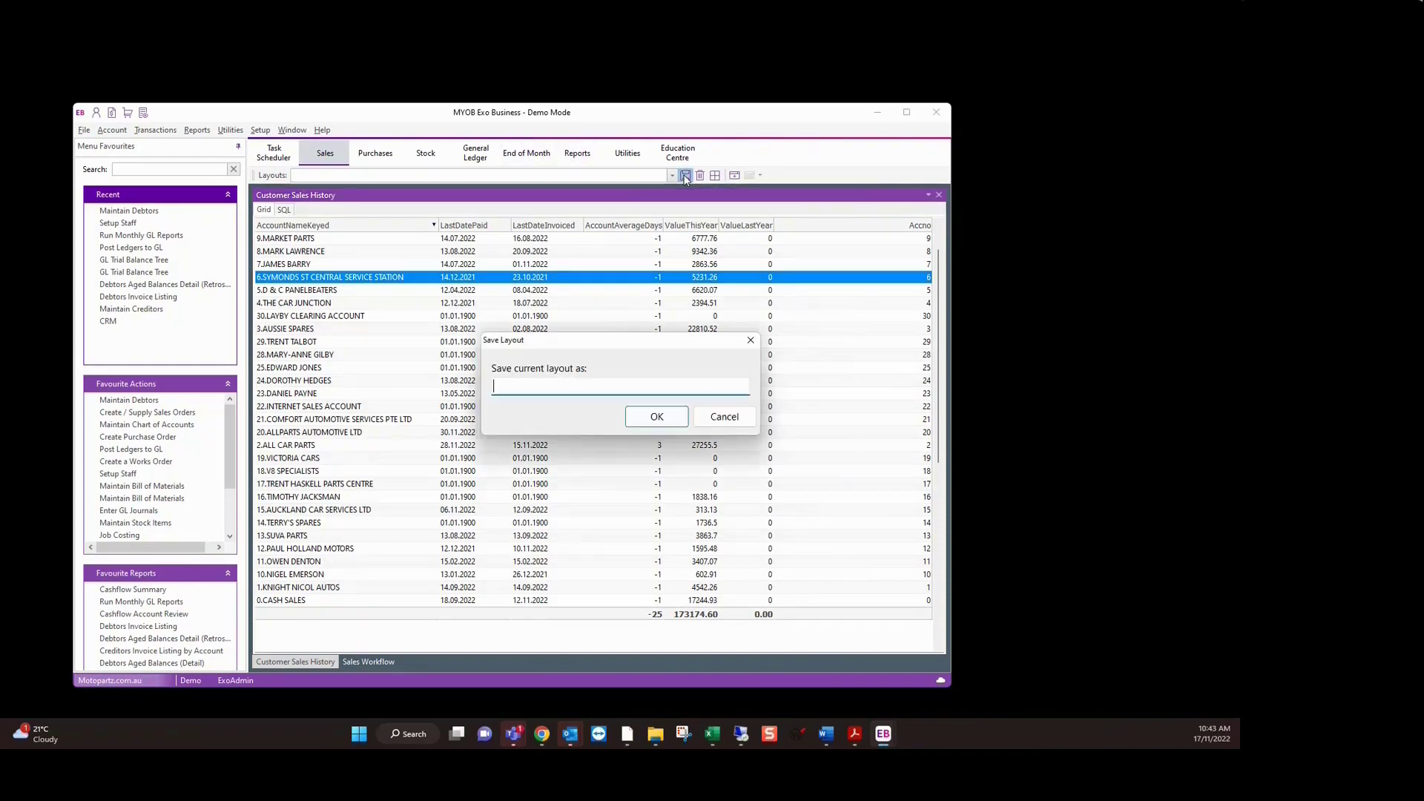
pyautogui.write('sales')
pyautogui.click(652, 416)
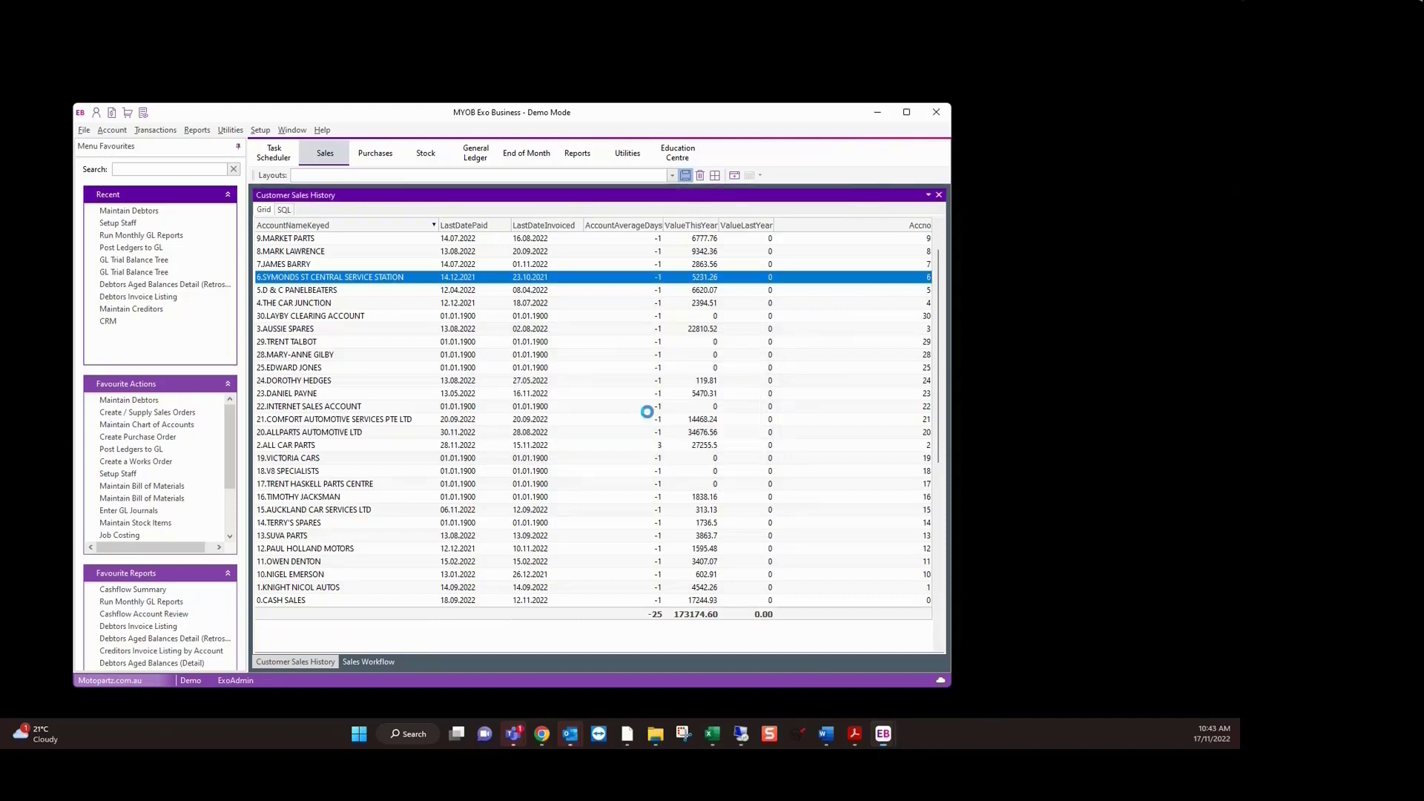
pyautogui.moveTo(311, 664); pyautogui.dragTo(367, 663)
pyautogui.click(292, 664)
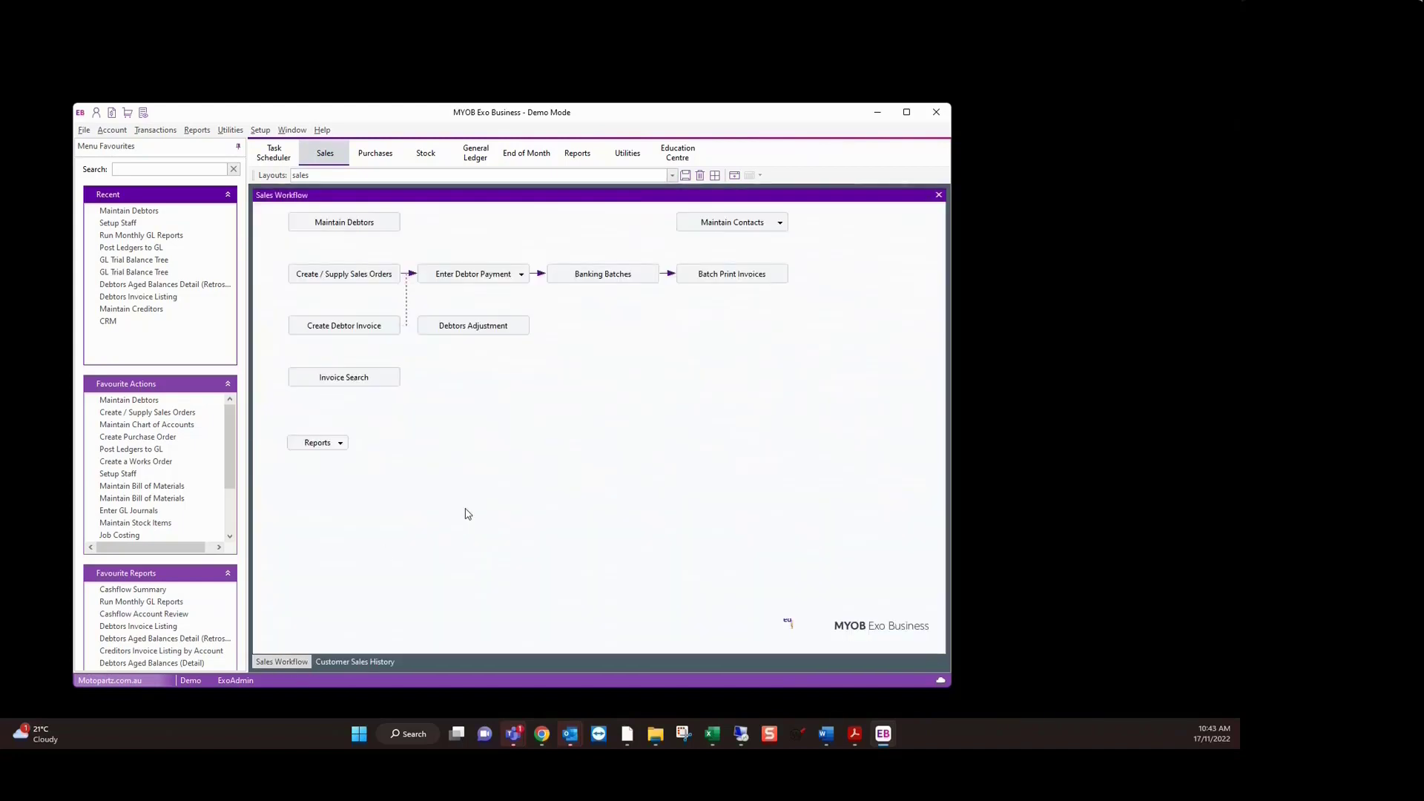
# Step: Open the GL Trial Balance Tree from the General Ledger workflow and load the Profit & Loss accounts
pyautogui.click(478, 155)
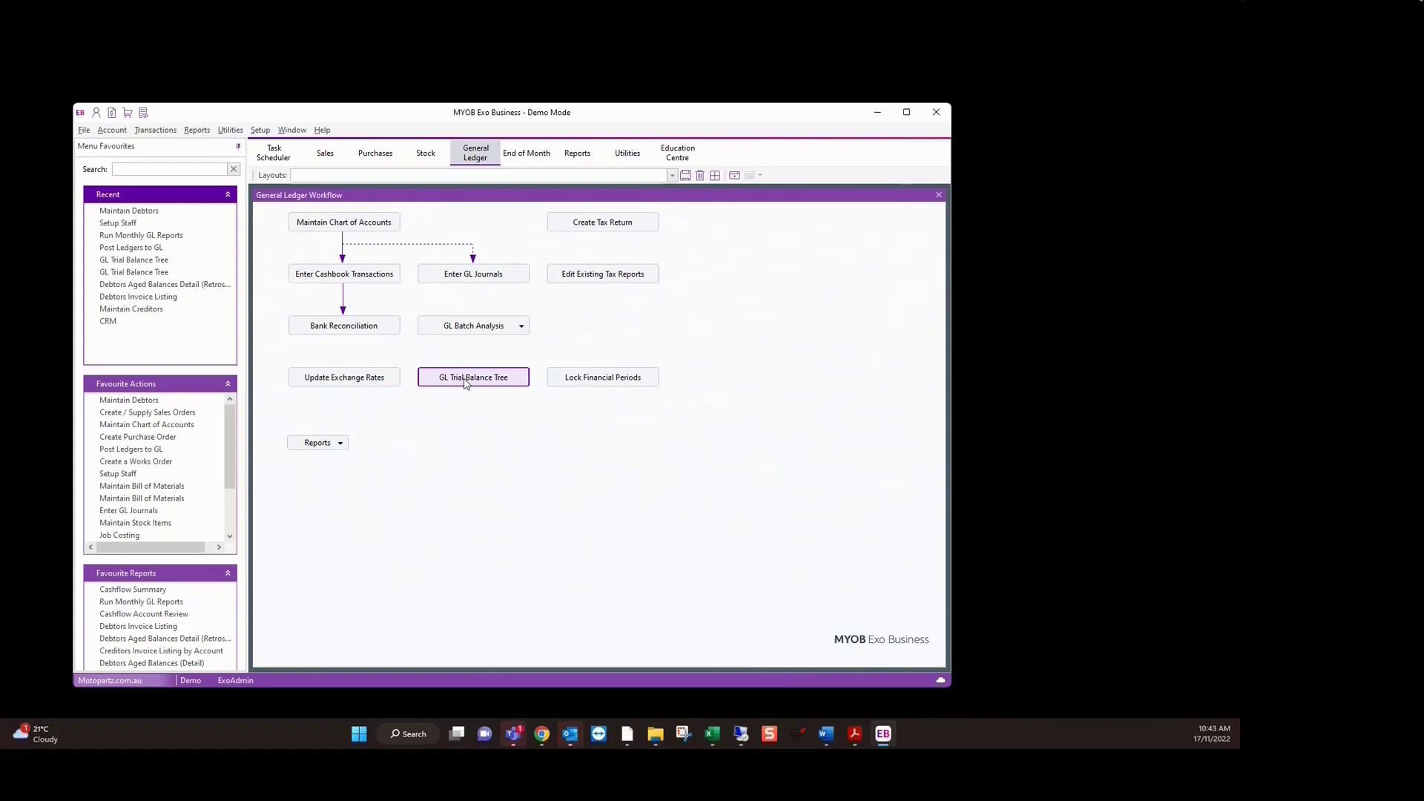
pyautogui.click(466, 380)
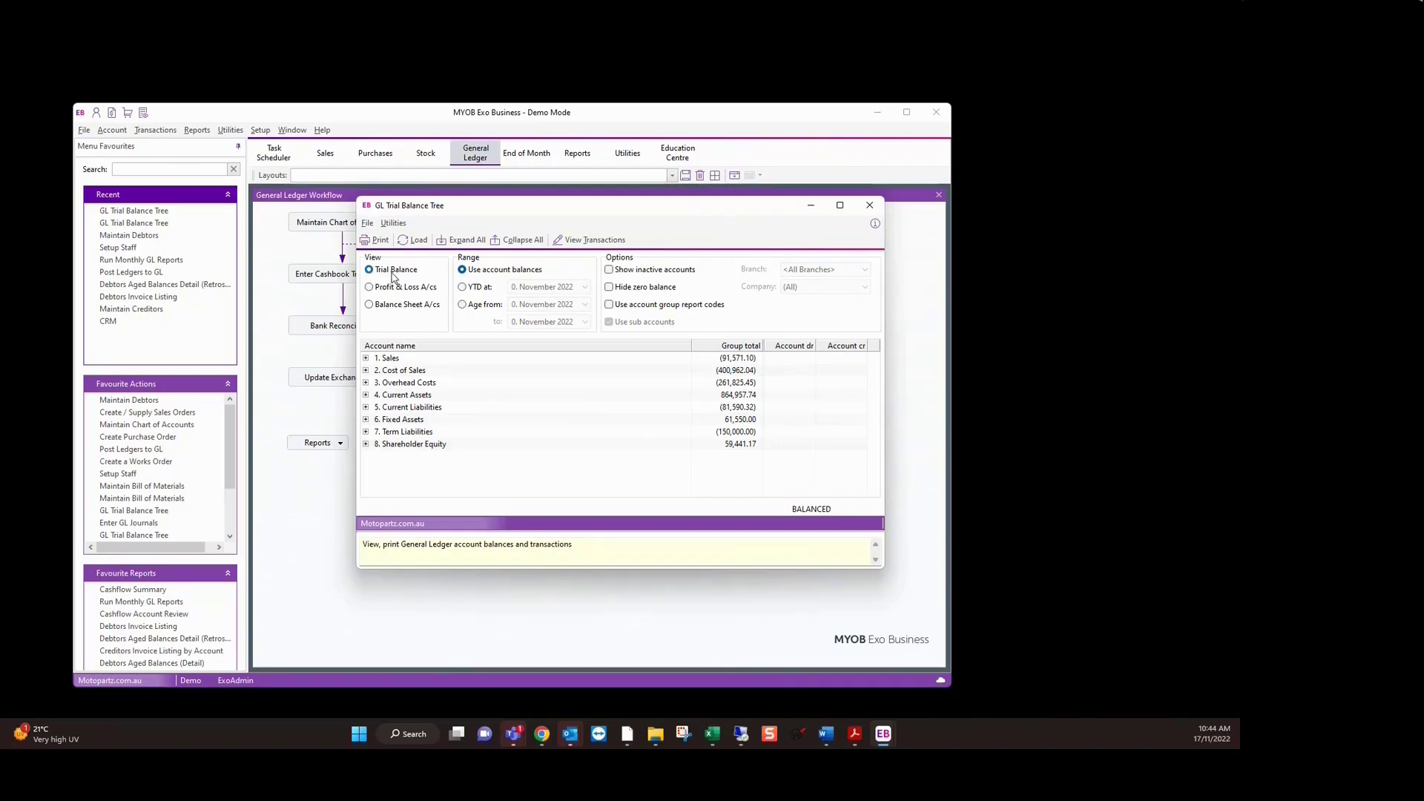
pyautogui.click(370, 288)
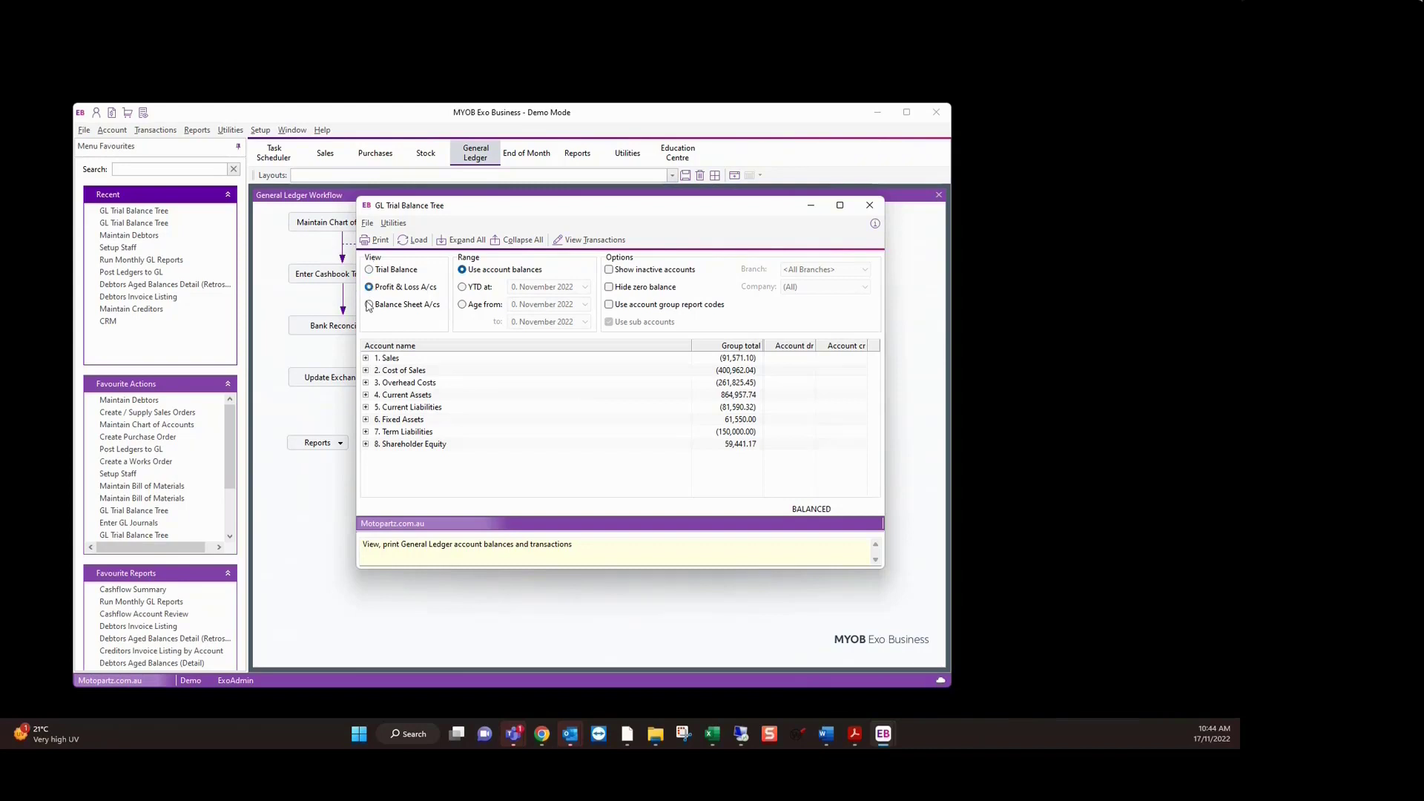
pyautogui.click(413, 239)
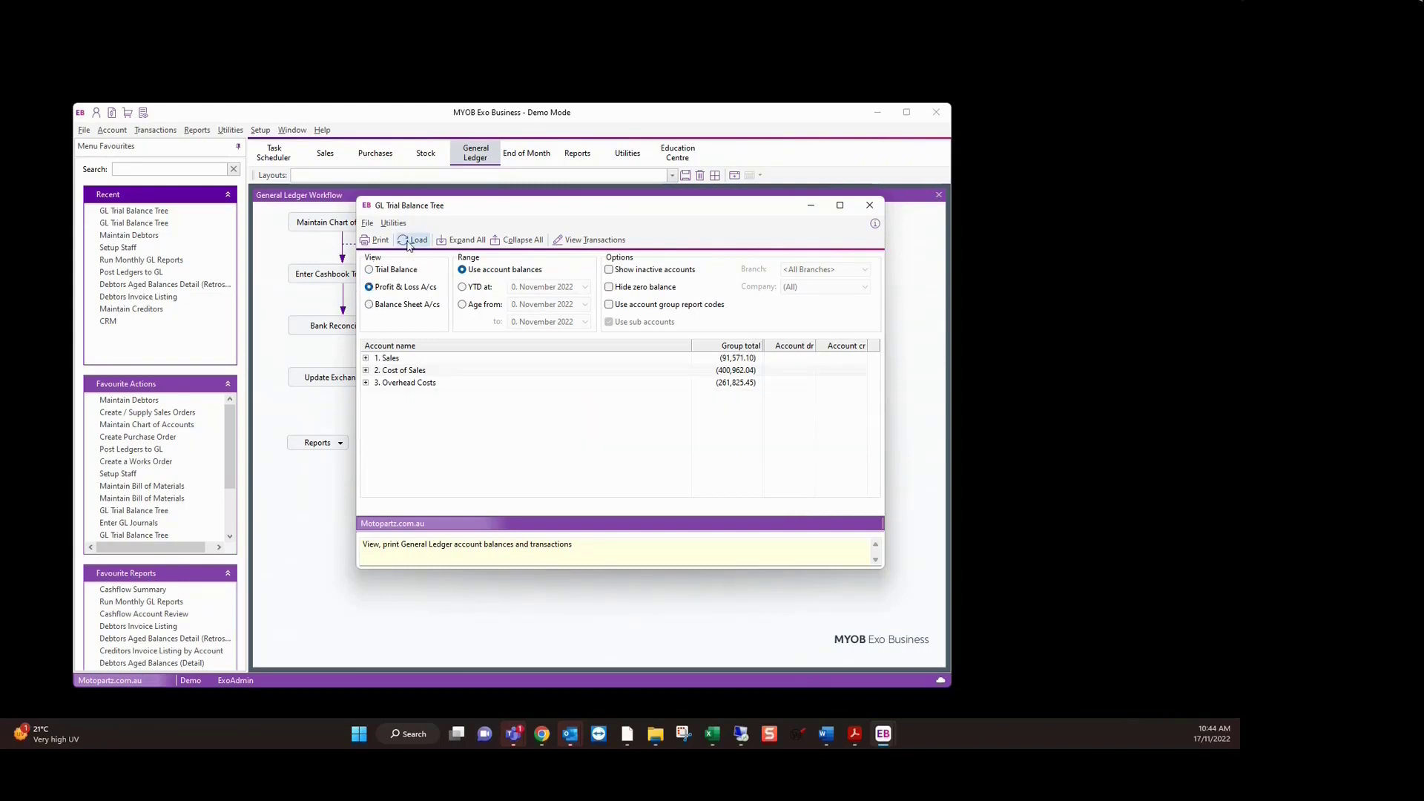
# Step: Load the Balance Sheet accounts in the trial balance tree, and reload the Profit & Loss accounts
pyautogui.click(370, 306)
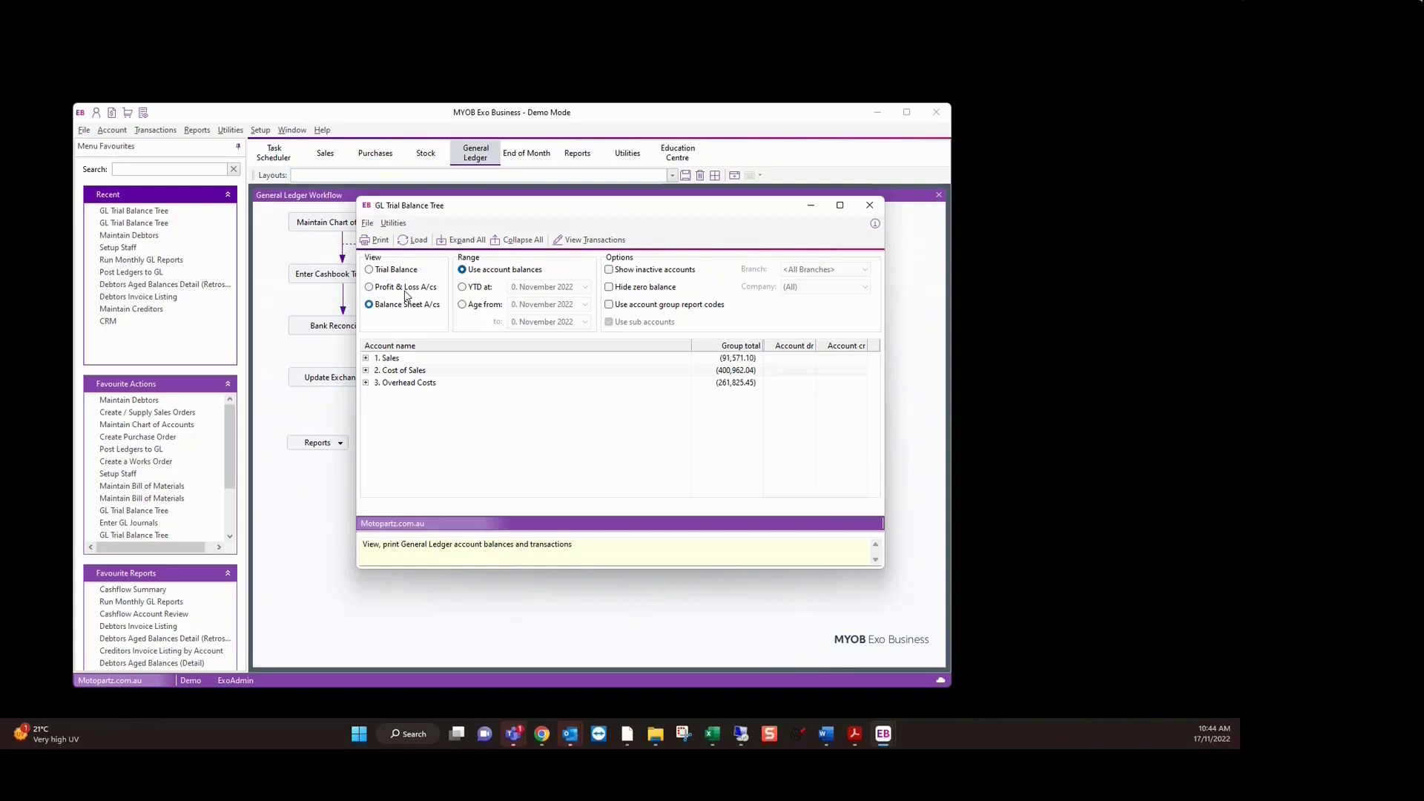
pyautogui.click(413, 240)
pyautogui.click(385, 287)
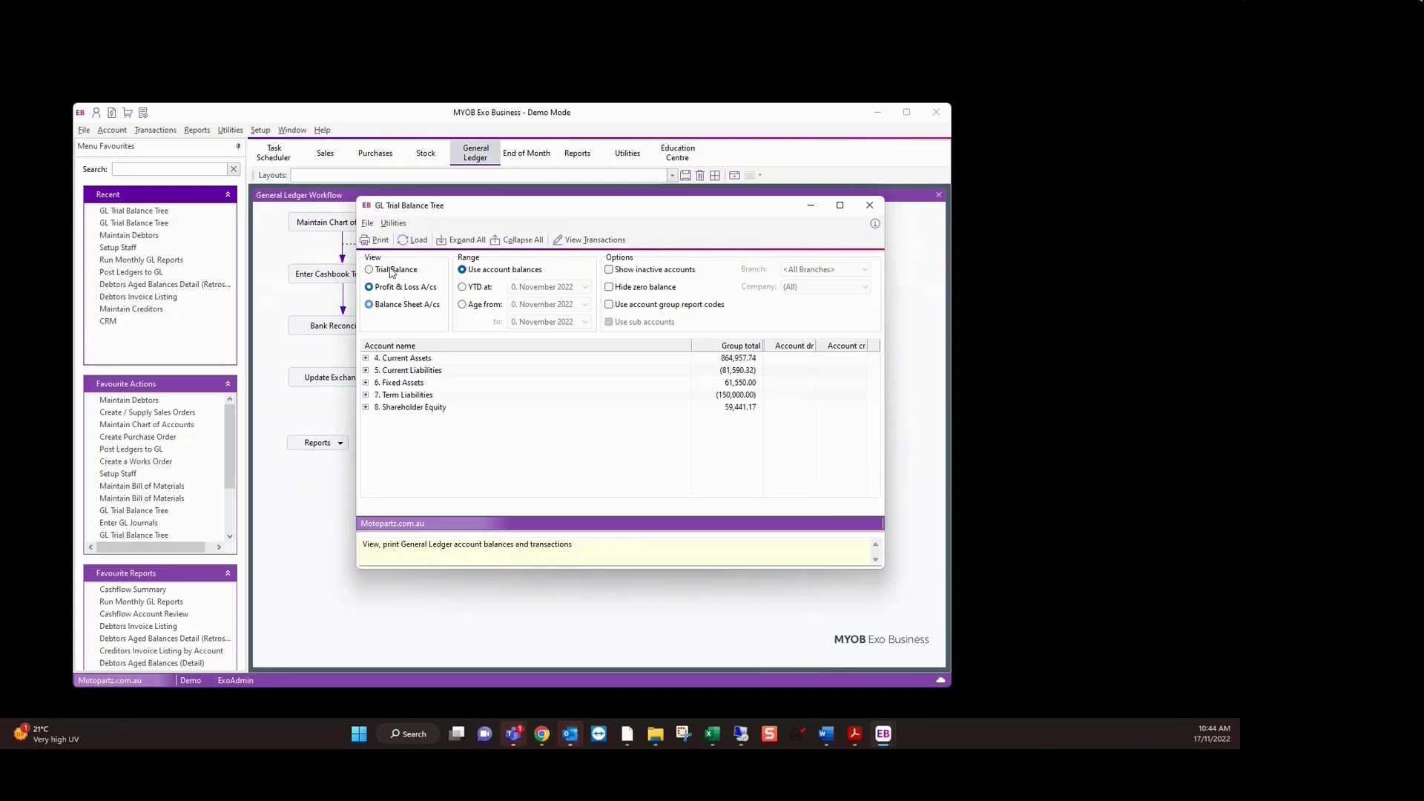
pyautogui.click(409, 244)
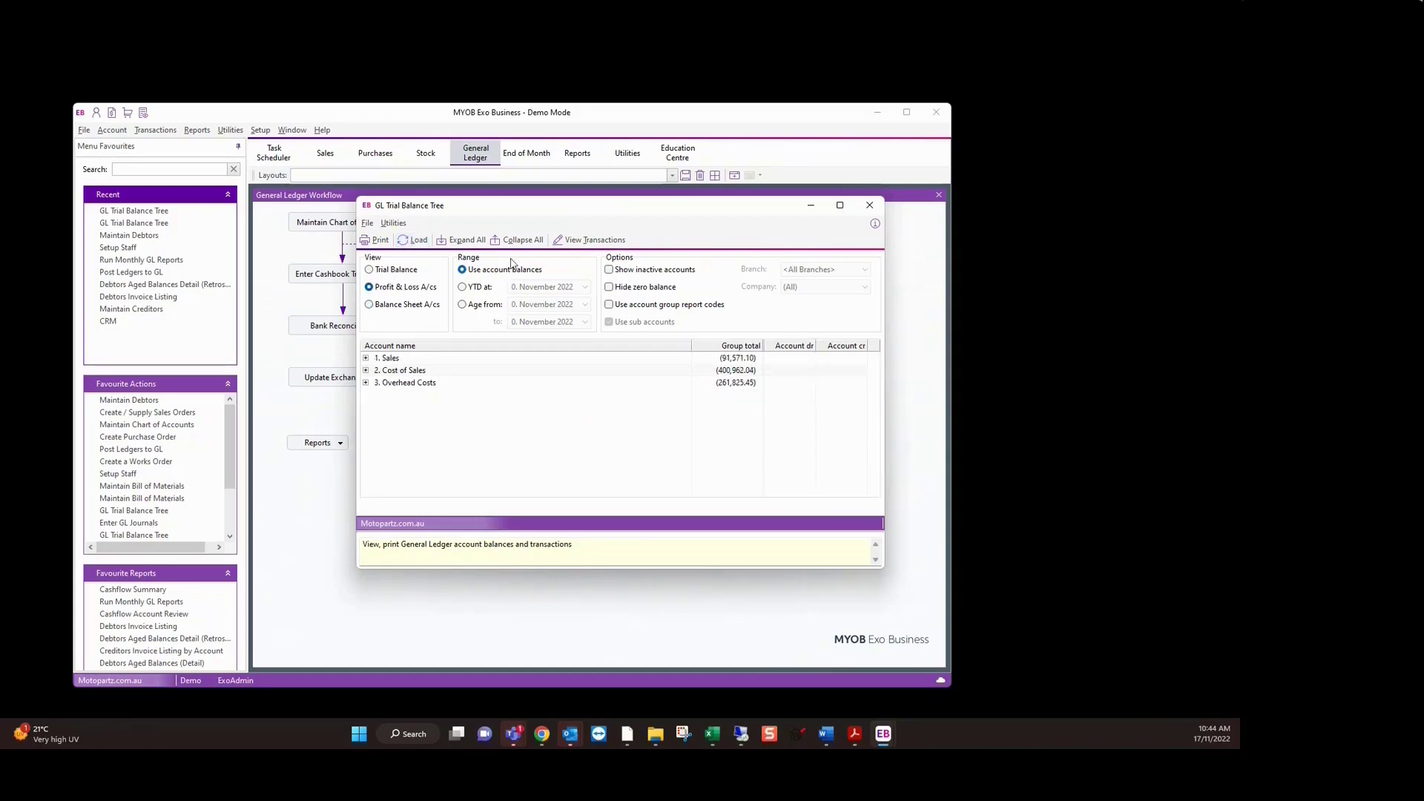
# Step: Expand and collapse all Profit & Loss account groups, expand them again, and check the grid's Copy to clipboard option
pyautogui.click(457, 241)
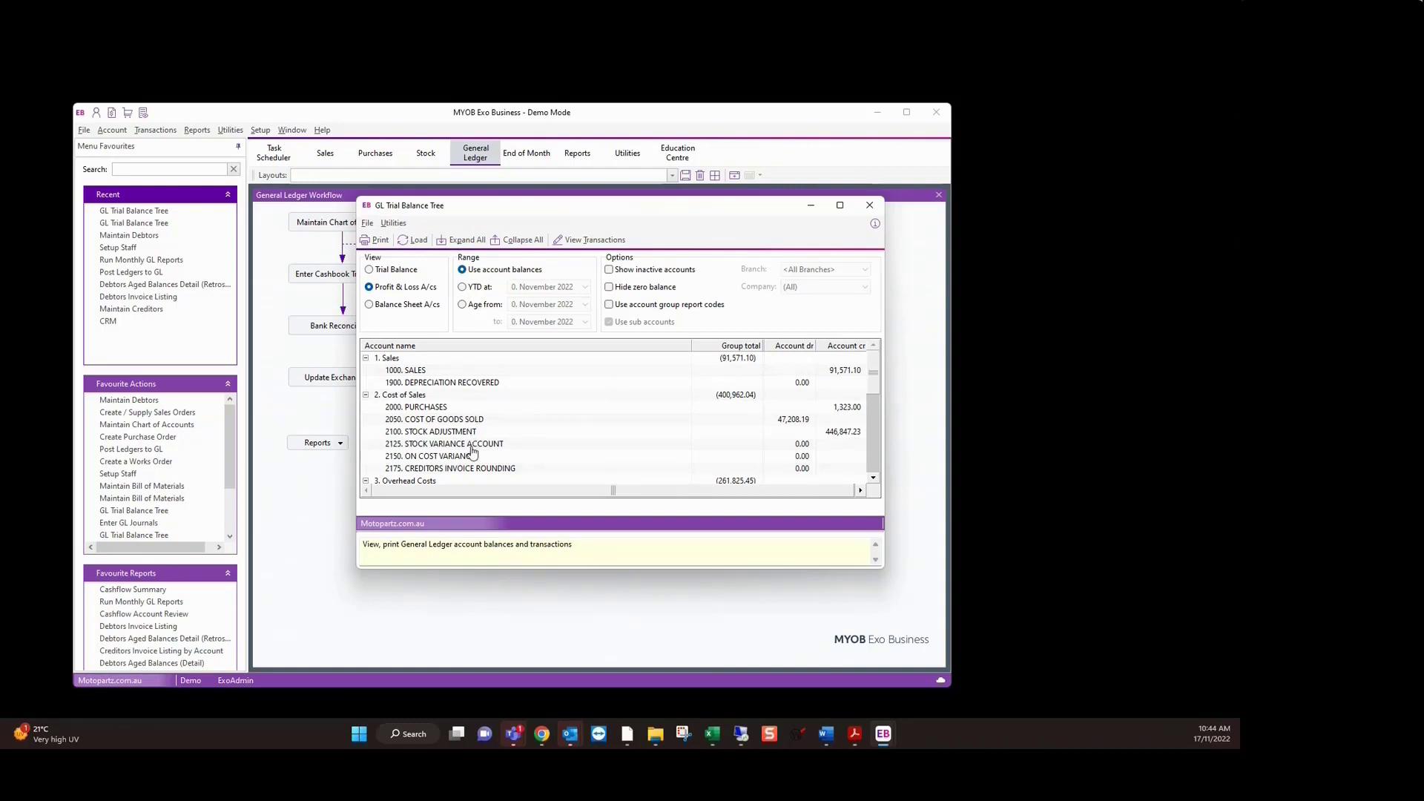
pyautogui.scroll(-4, 472, 451)
pyautogui.scroll(4, 472, 451)
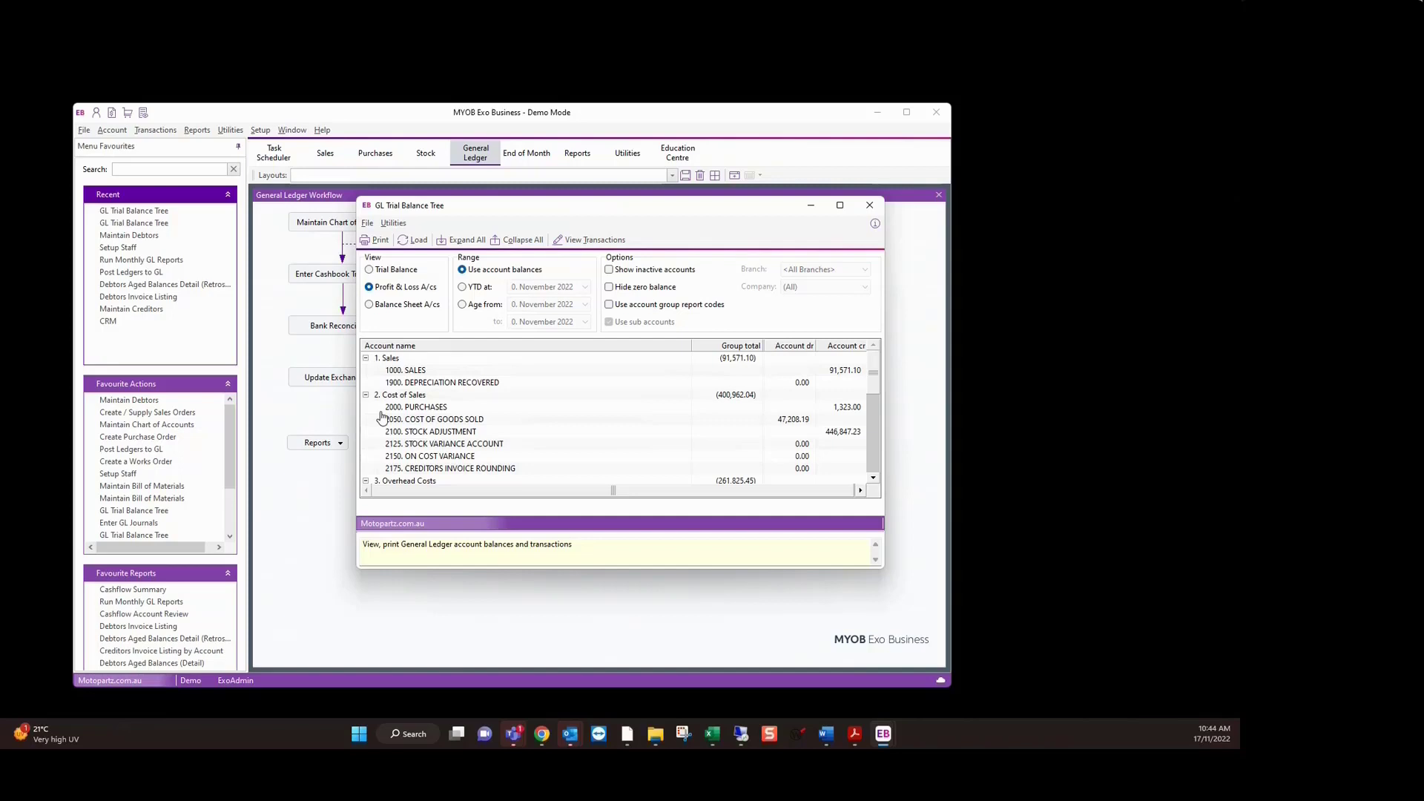
pyautogui.click(519, 240)
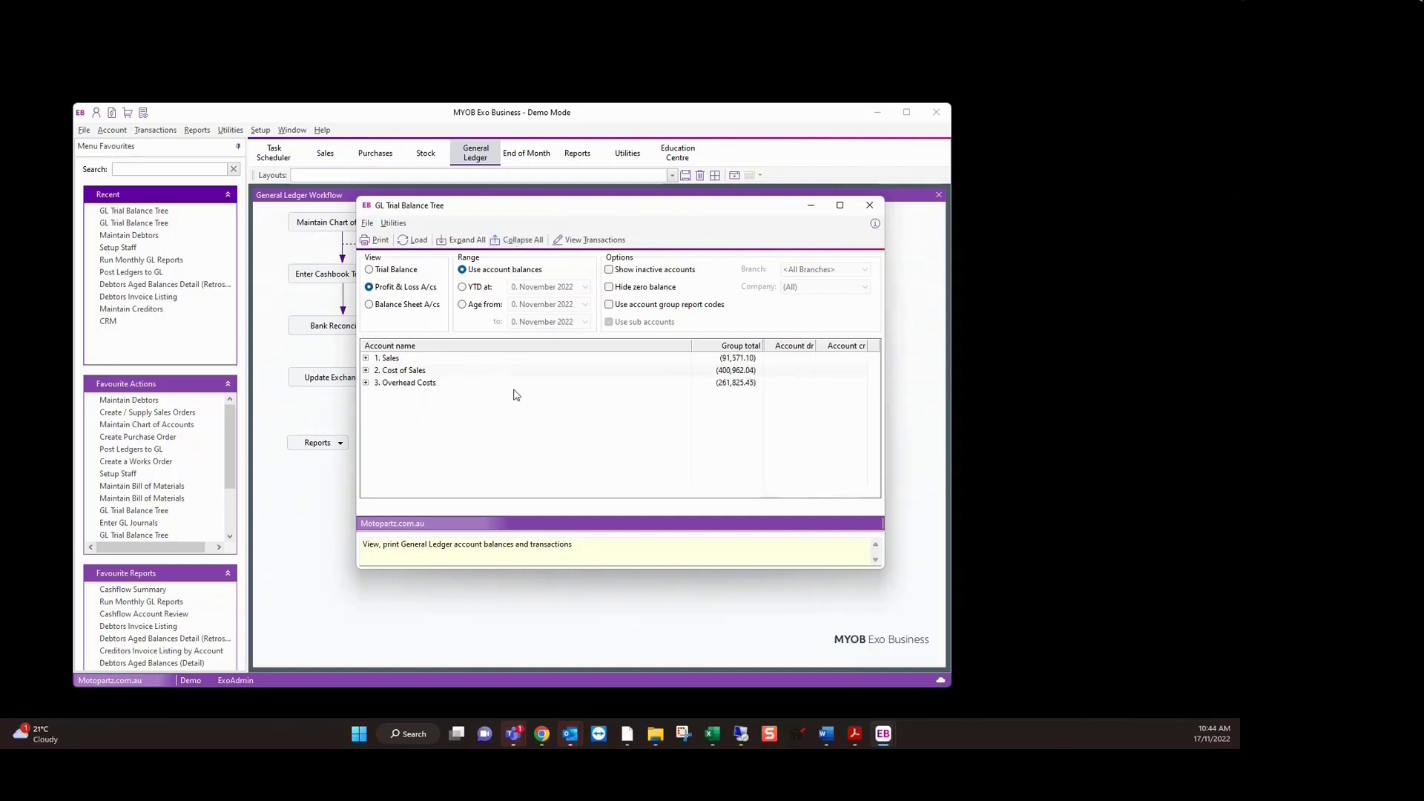
pyautogui.click(461, 241)
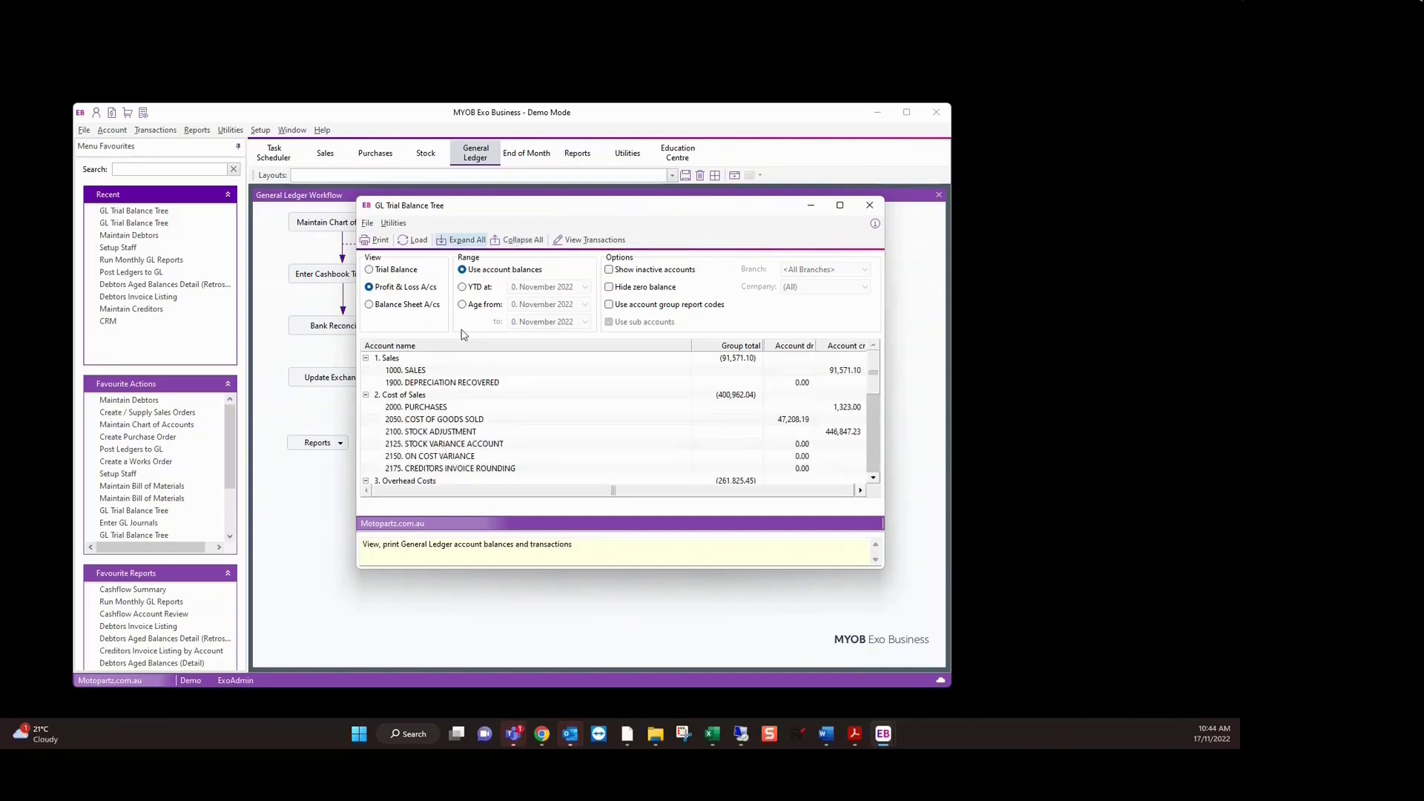
pyautogui.rightClick(476, 348)
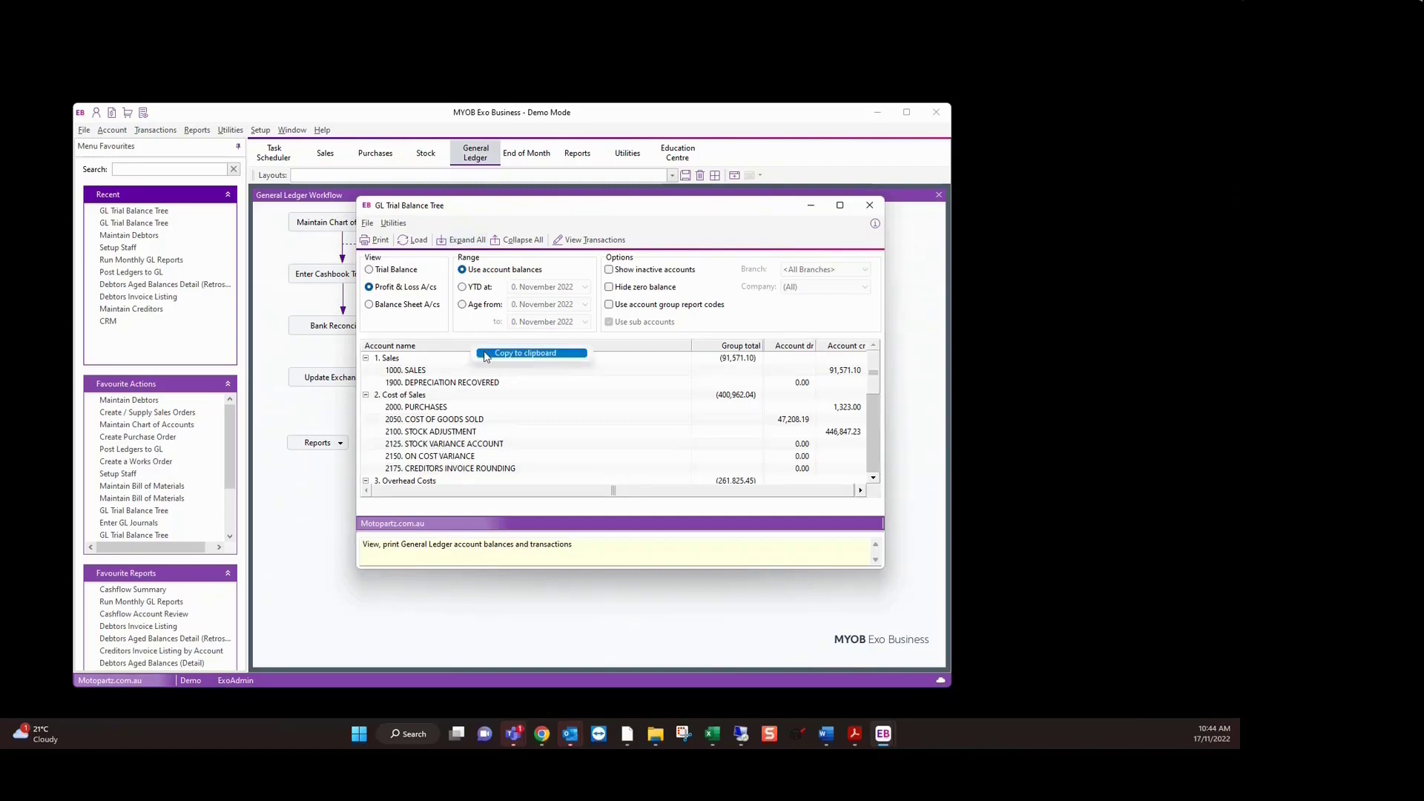
pyautogui.click(459, 323)
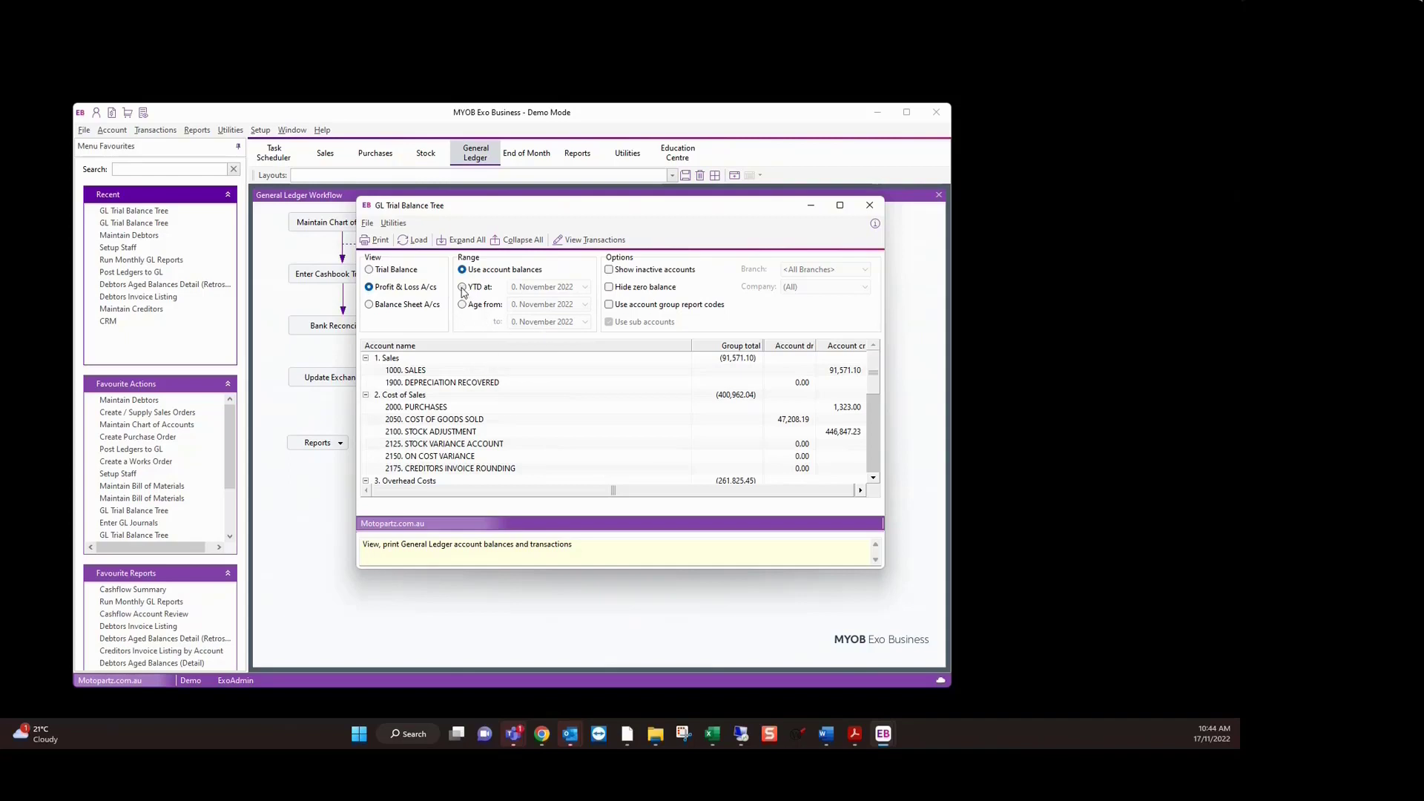
# Step: Load the Profit & Loss accounts for the age range November 2022 to July 2022 and expand them to sub-account level
pyautogui.click(462, 288)
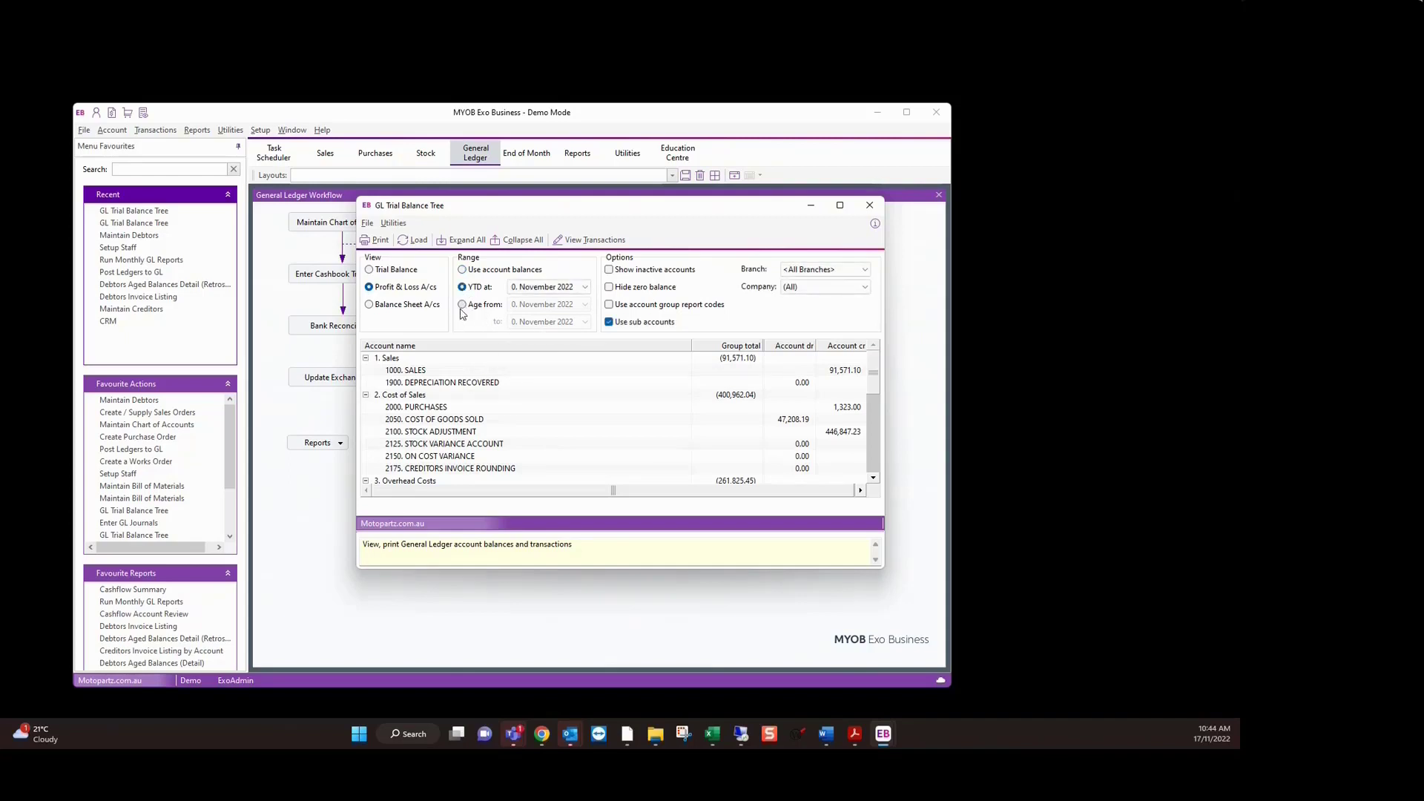
pyautogui.click(462, 305)
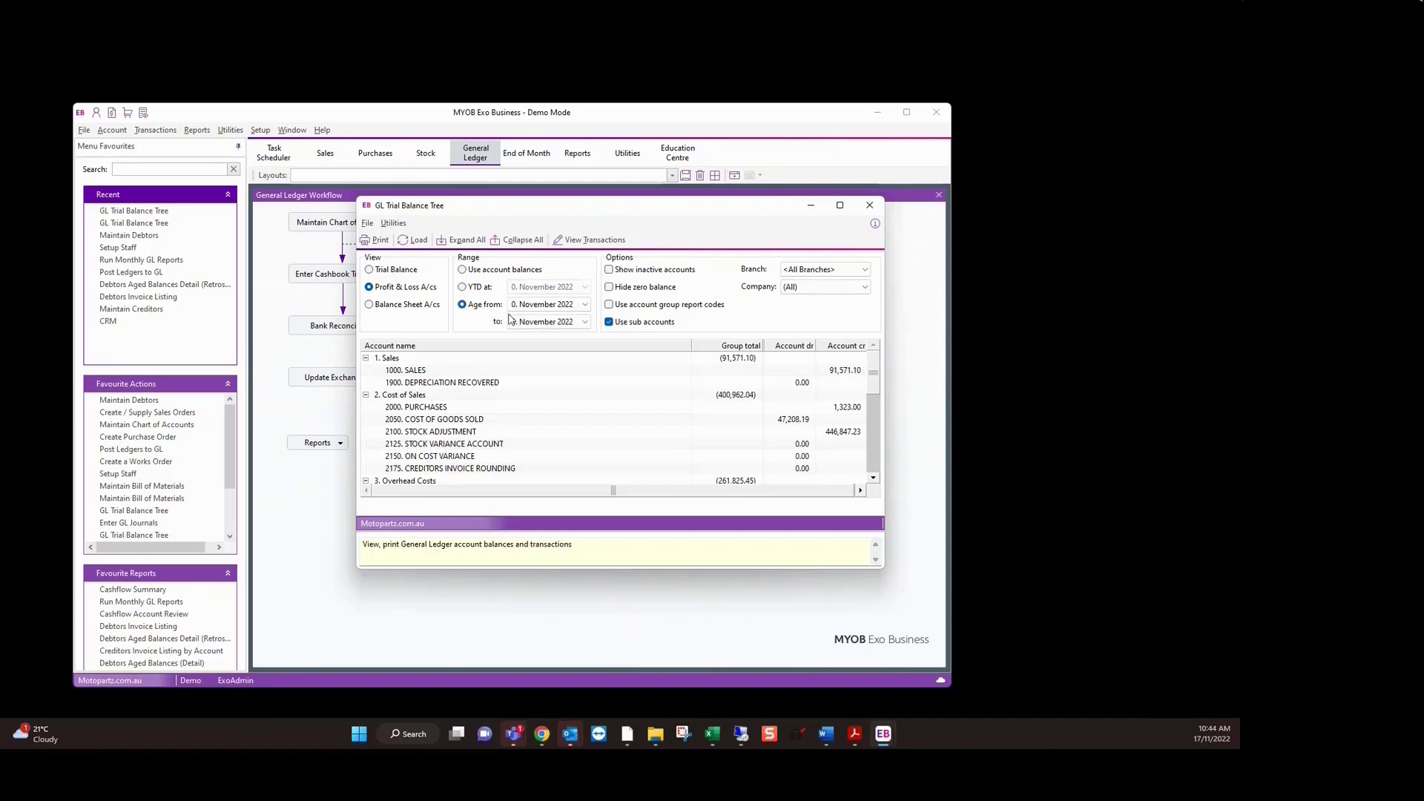
pyautogui.click(586, 322)
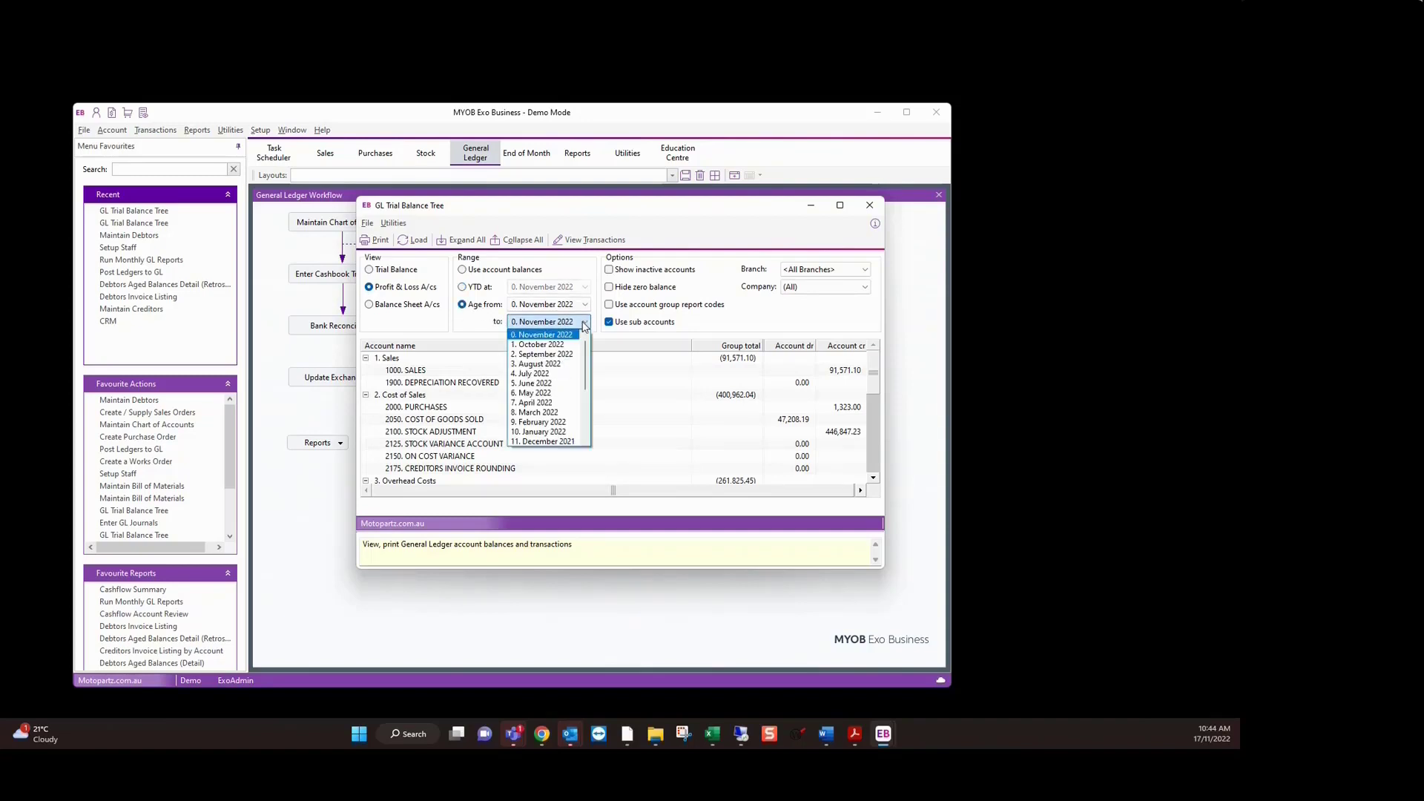
pyautogui.click(545, 374)
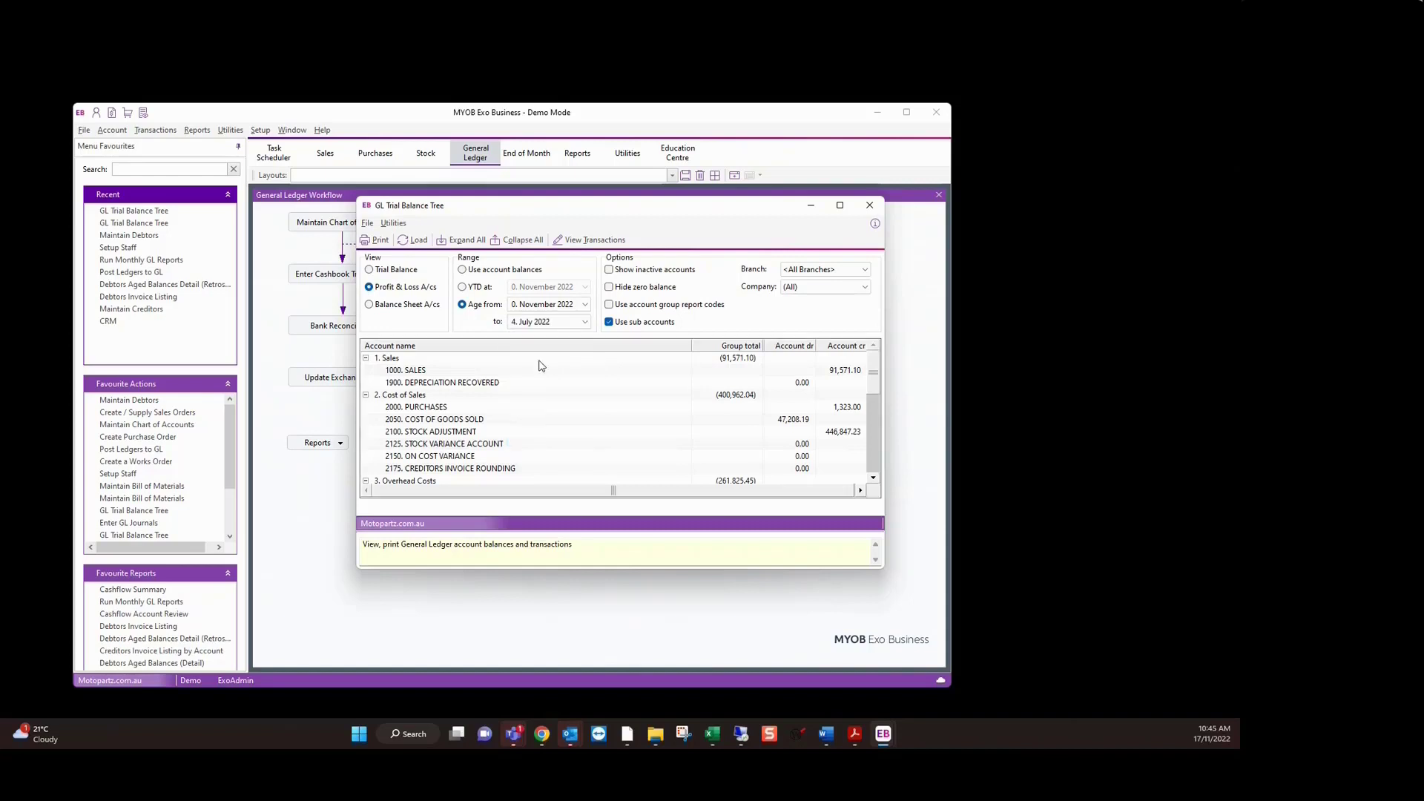
pyautogui.click(410, 241)
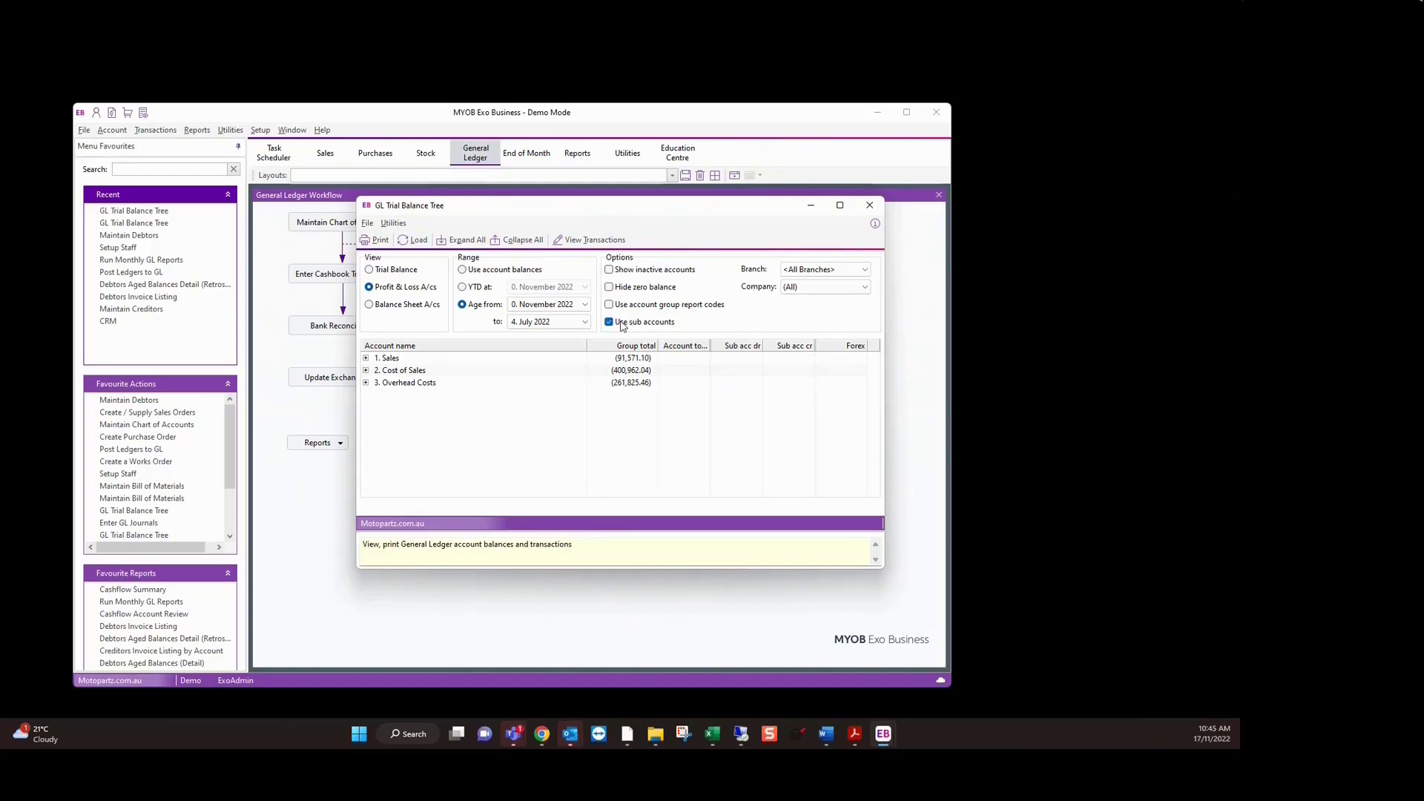
pyautogui.click(465, 241)
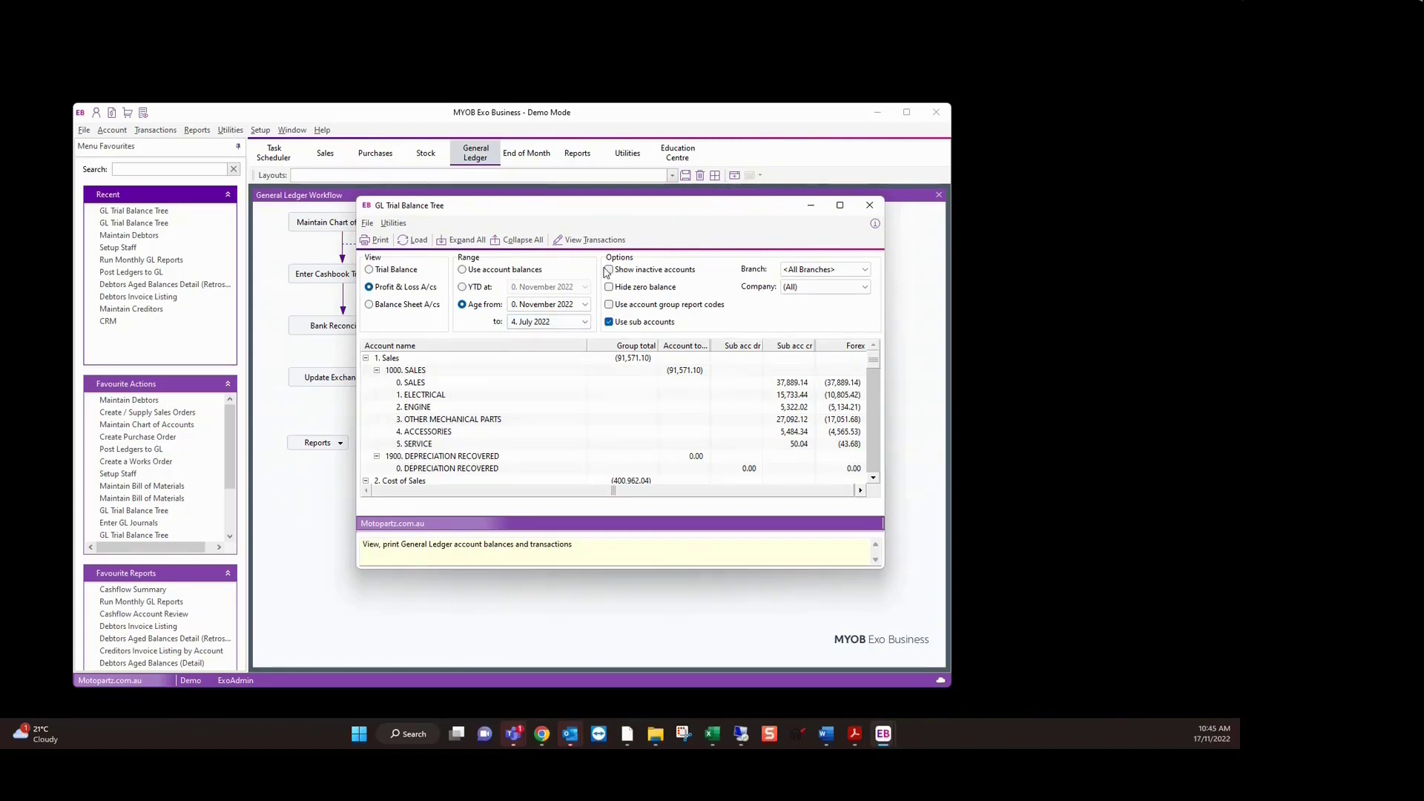
# Step: Restrict the trial balance tree to branch 0. SYDNEY, reload and expand it, and check the available companies
pyautogui.click(865, 270)
pyautogui.click(812, 290)
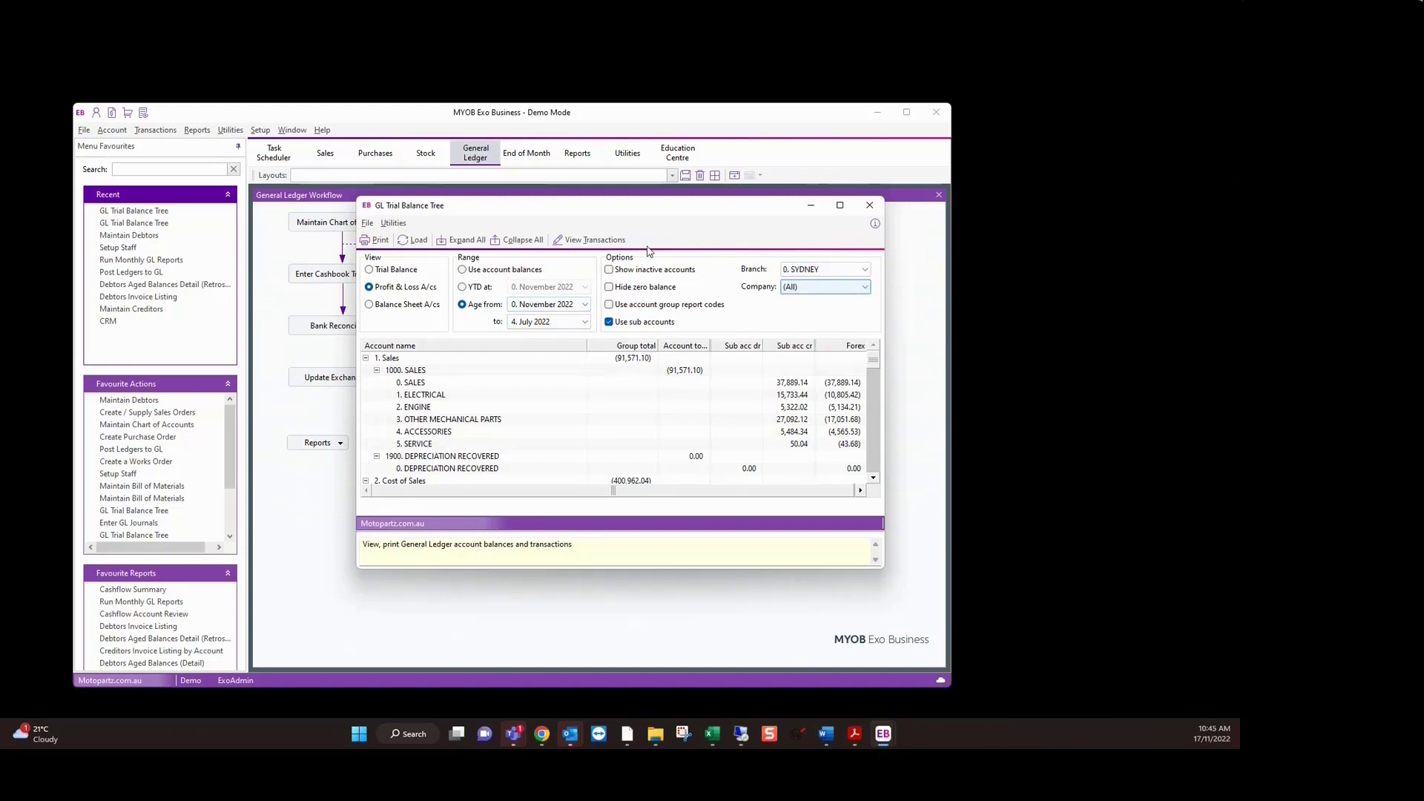
pyautogui.click(413, 240)
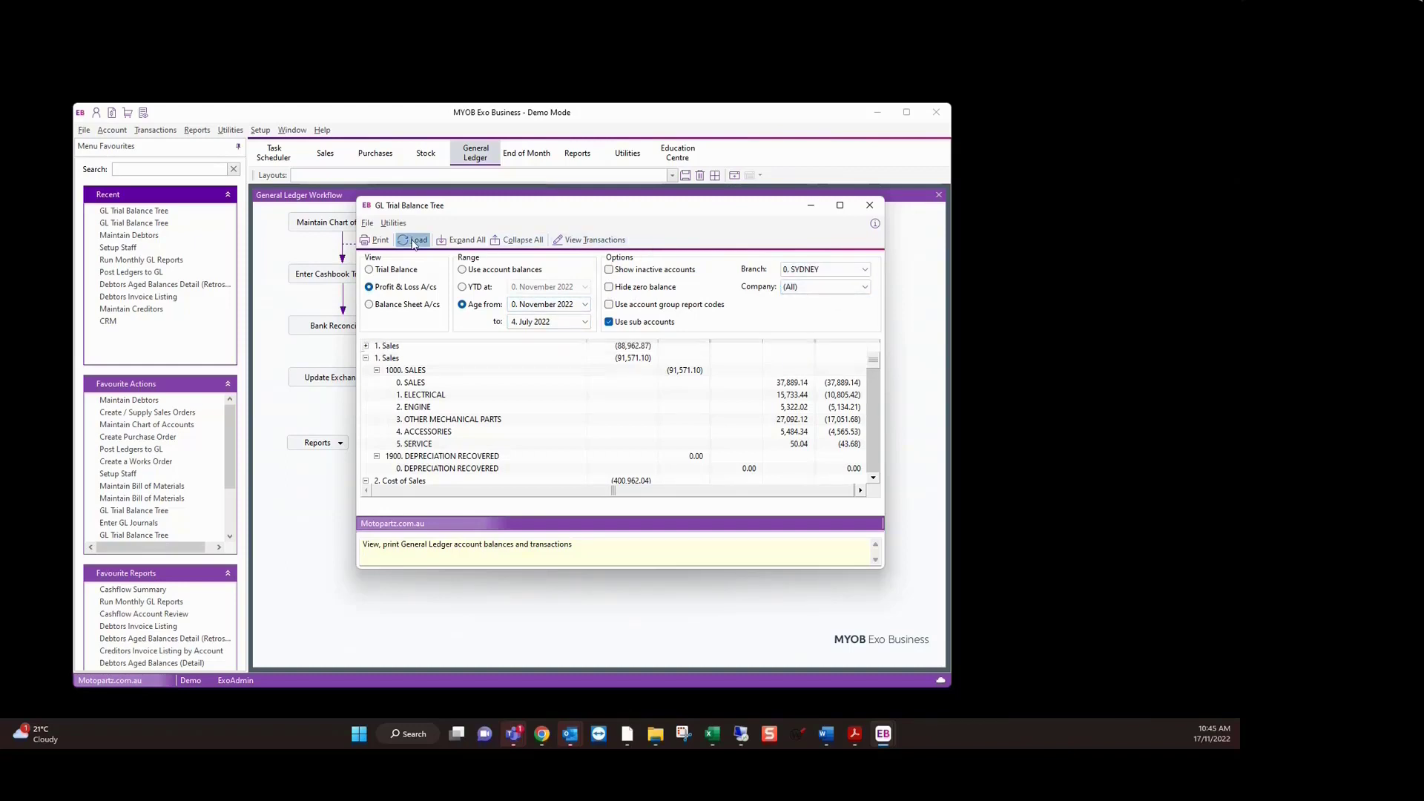
pyautogui.click(465, 241)
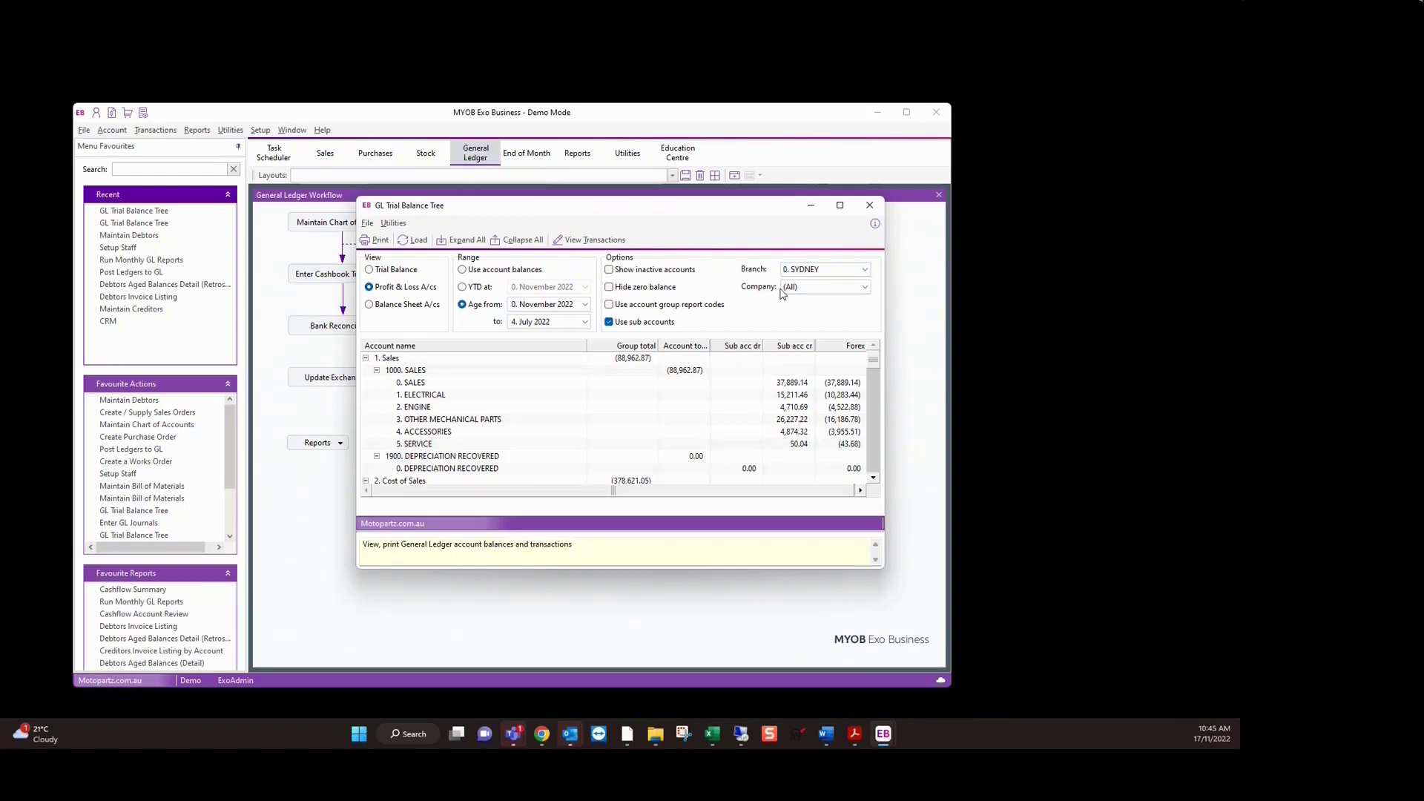
pyautogui.click(827, 294)
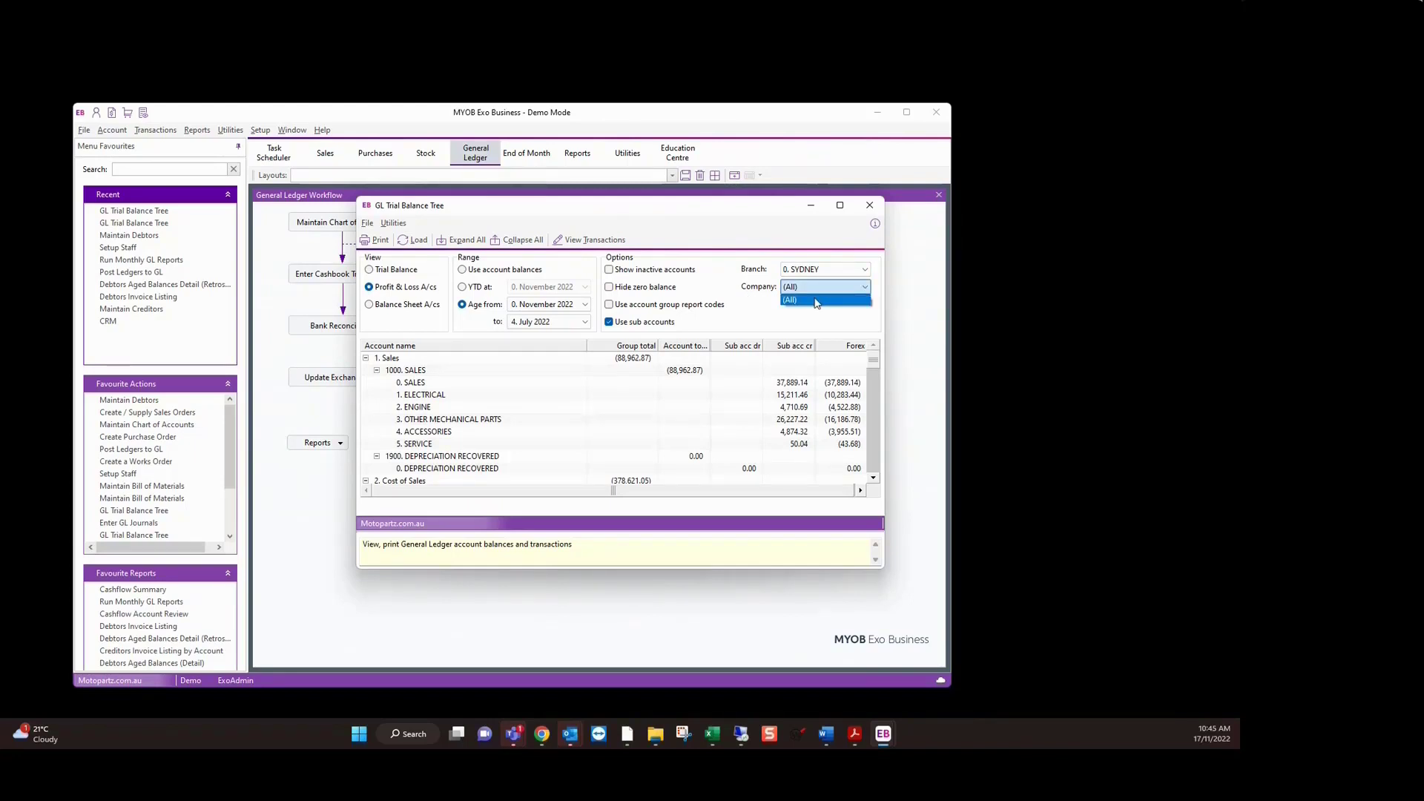
pyautogui.click(751, 313)
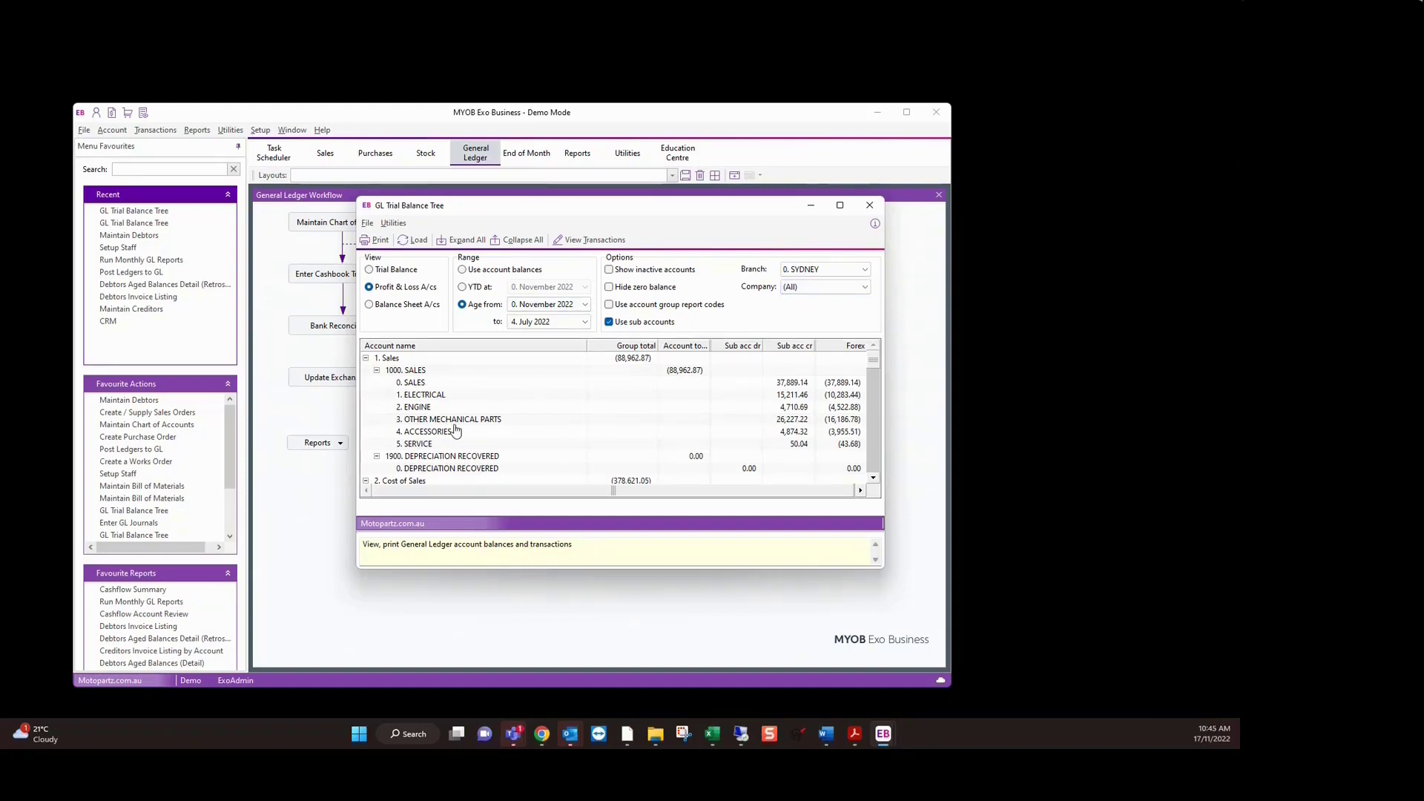
# Step: View the transactions of the ELECTRICAL sub-account under SALES, and close the account details and the trial balance tree
pyautogui.doubleClick(417, 396)
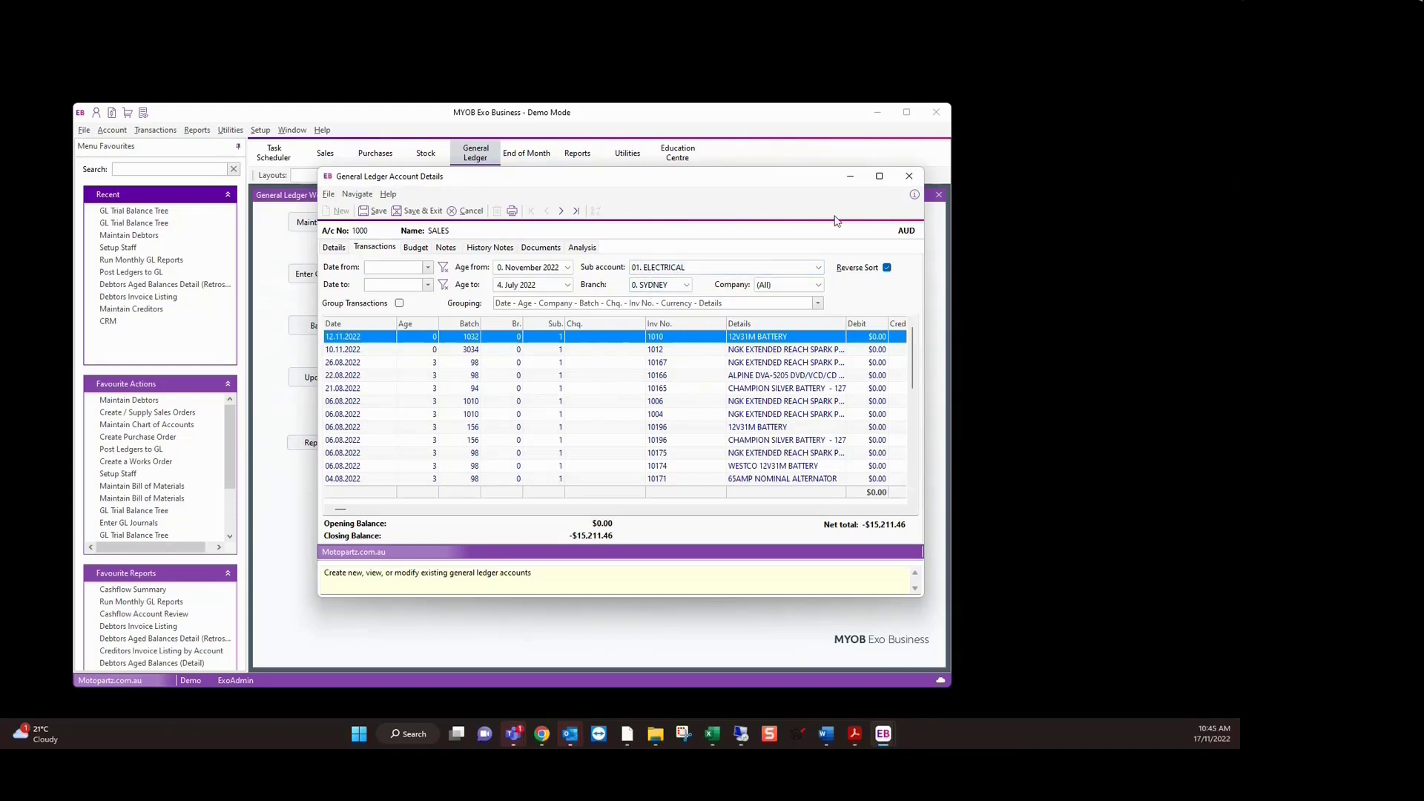
pyautogui.click(908, 176)
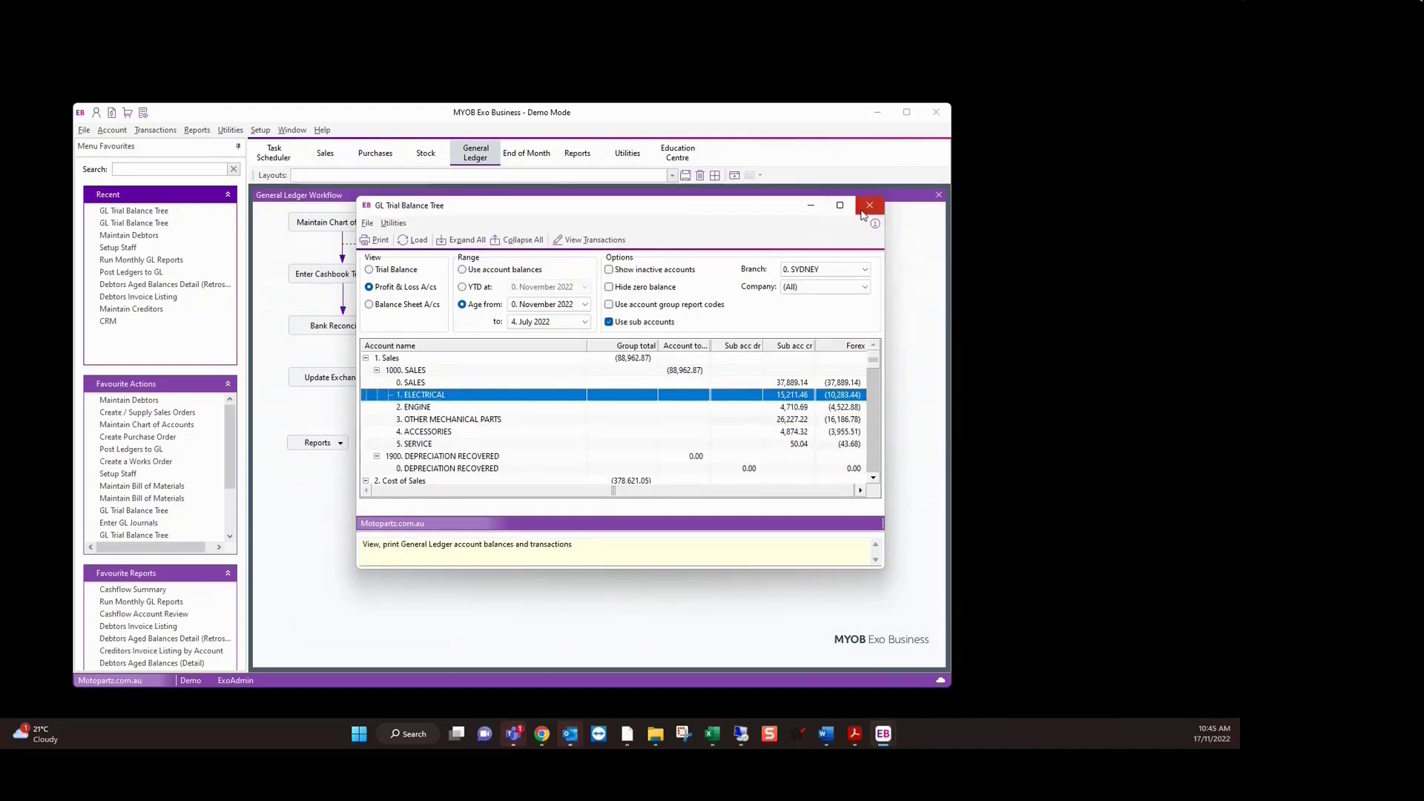
pyautogui.click(868, 207)
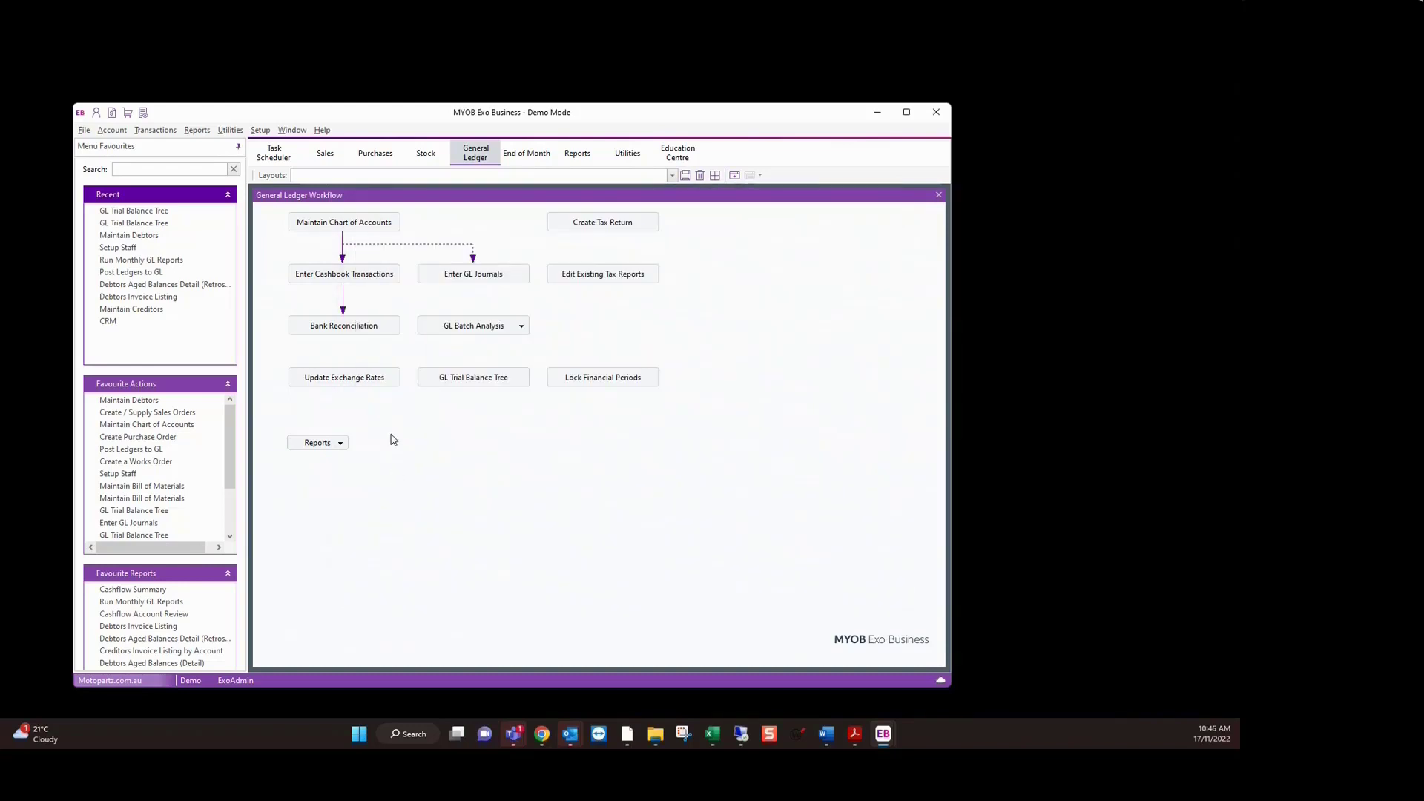